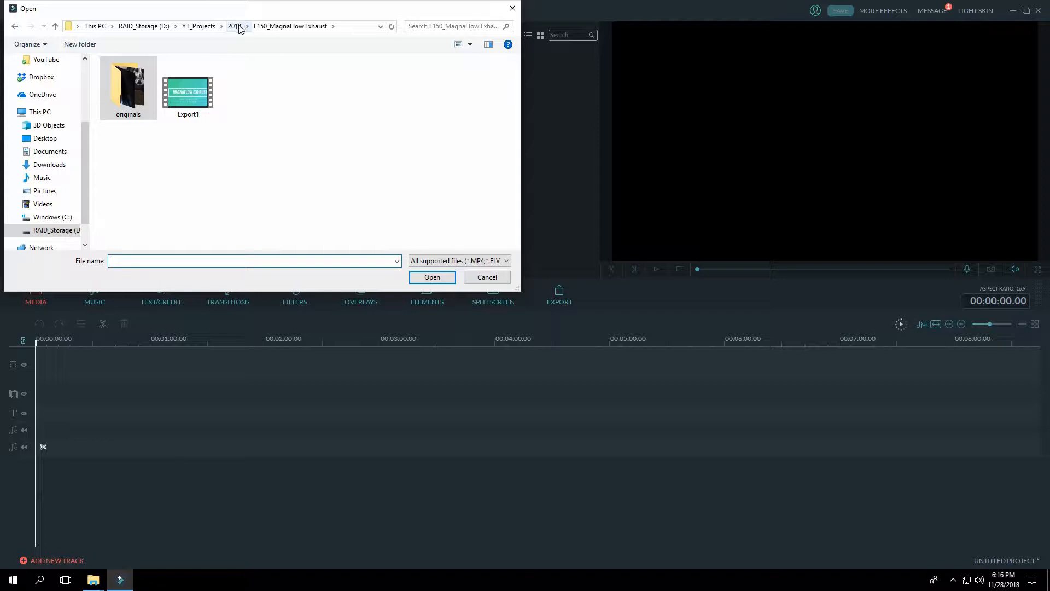
# Step: Import all photos and videos from the Original folder of the 2018 project "Getting to know my reciprocating saw"
pyautogui.click(145, 99)
pyautogui.doubleClick(145, 99)
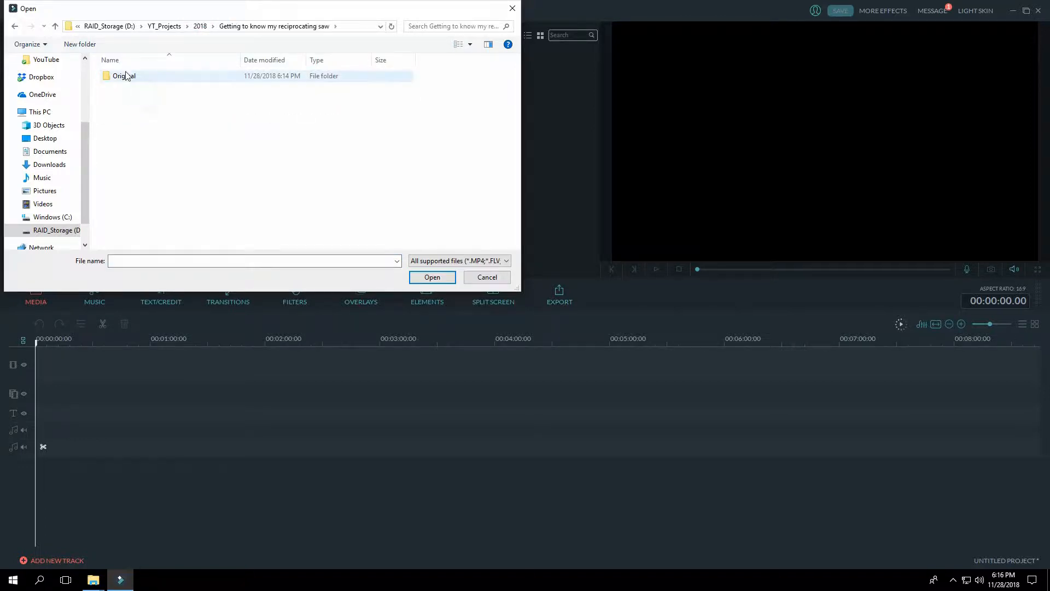
pyautogui.doubleClick(124, 76)
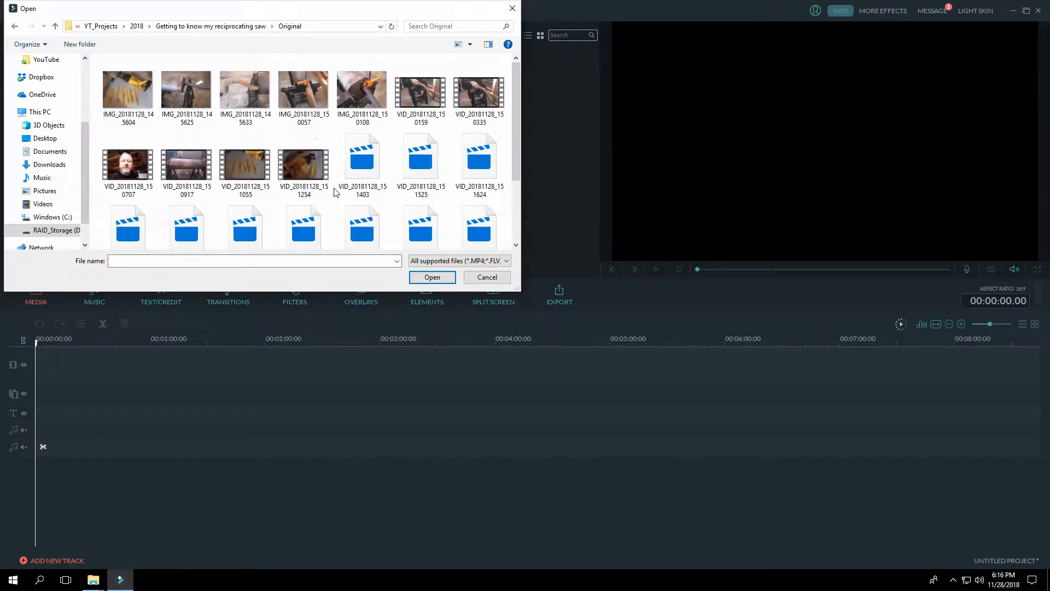
pyautogui.hotkey('ctrl', 'a')
pyautogui.click(432, 277)
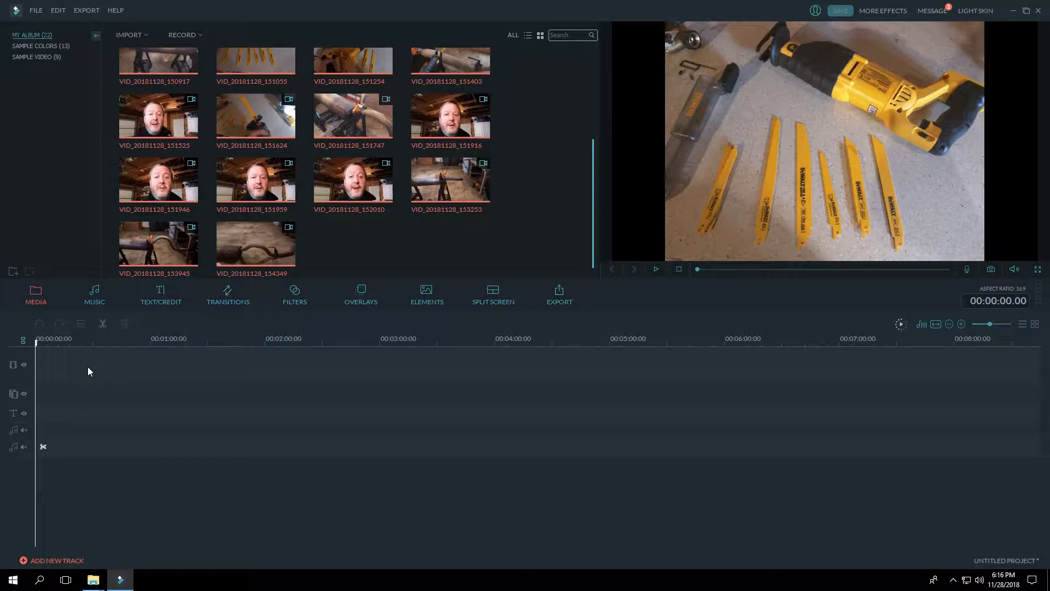
# Step: Add all the imported album media to the timeline's video track in one go, and select its first clip
pyautogui.click(440, 241)
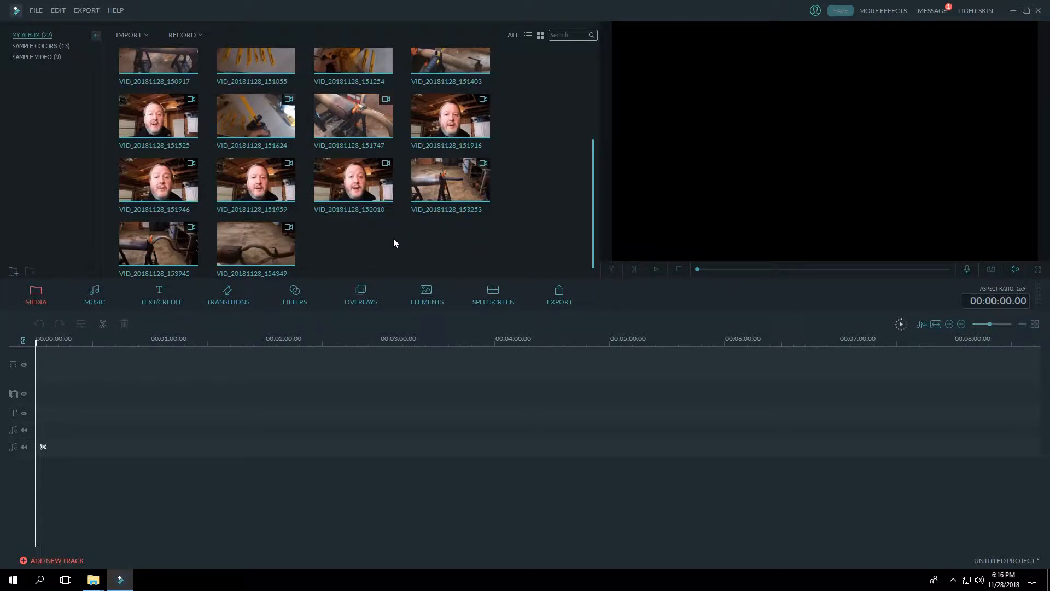
pyautogui.hotkey('ctrl', 'a')
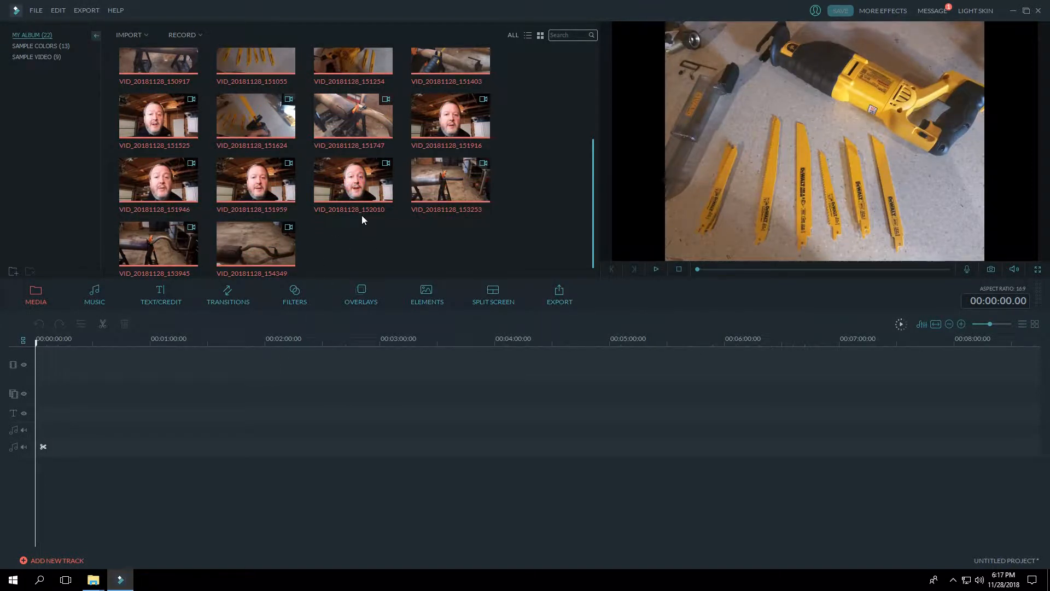
pyautogui.click(354, 181)
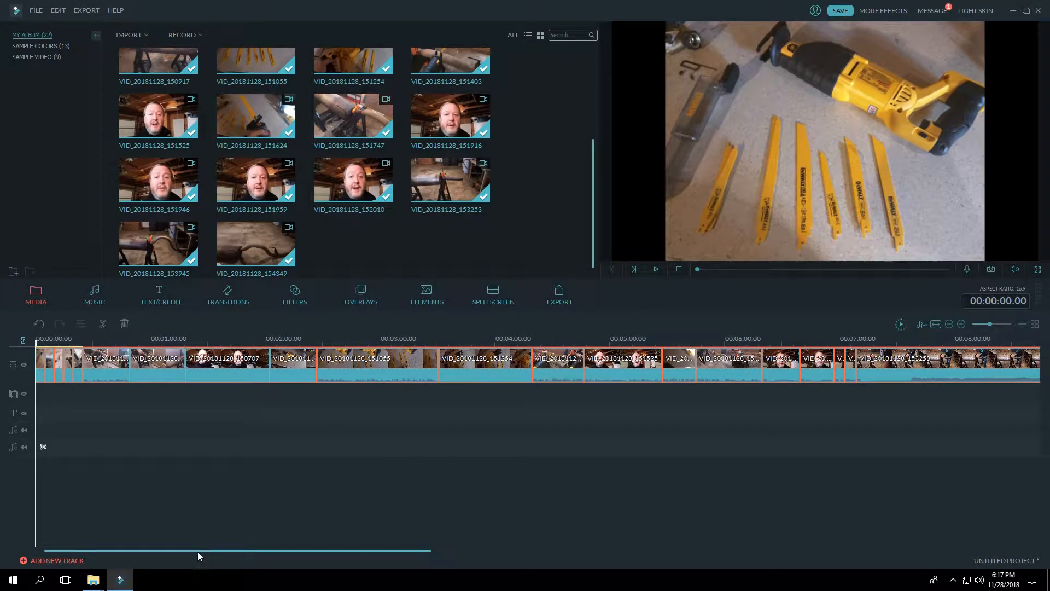
pyautogui.moveTo(201, 550)
pyautogui.mouseDown()
pyautogui.moveTo(464, 548)
pyautogui.moveTo(192, 532)
pyautogui.mouseUp()
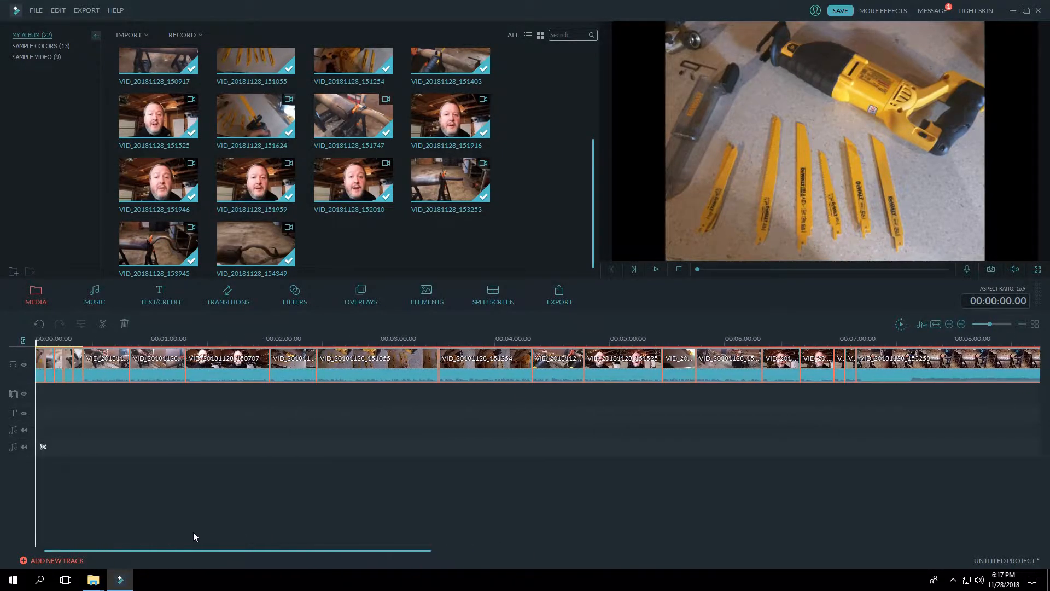
pyautogui.click(42, 378)
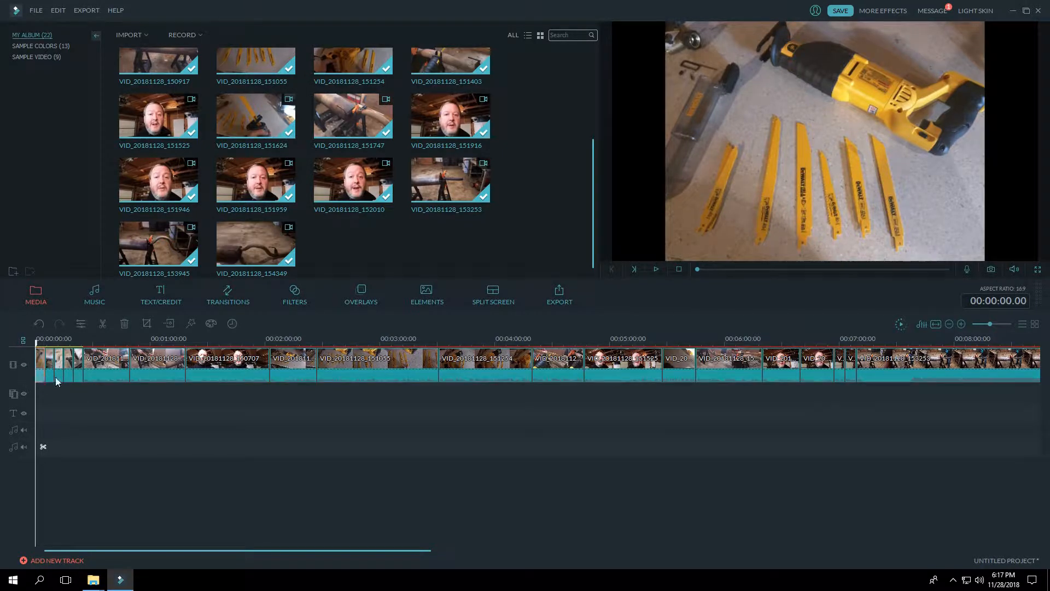
# Step: Add the Opener 2 title at the start of the timeline, ahead of the first photo
pyautogui.click(145, 307)
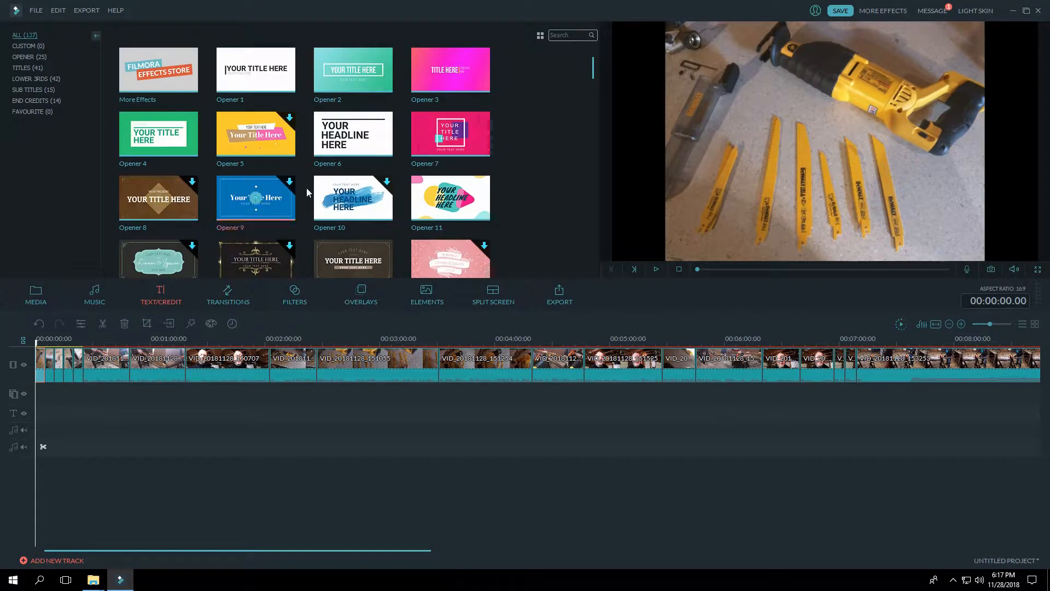
pyautogui.click(354, 76)
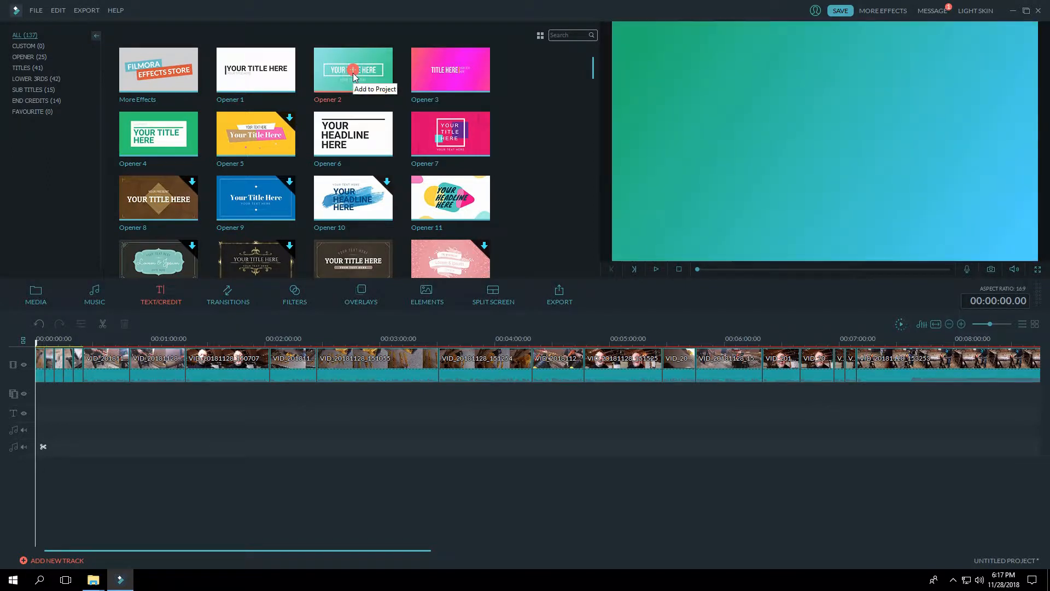
pyautogui.click(353, 71)
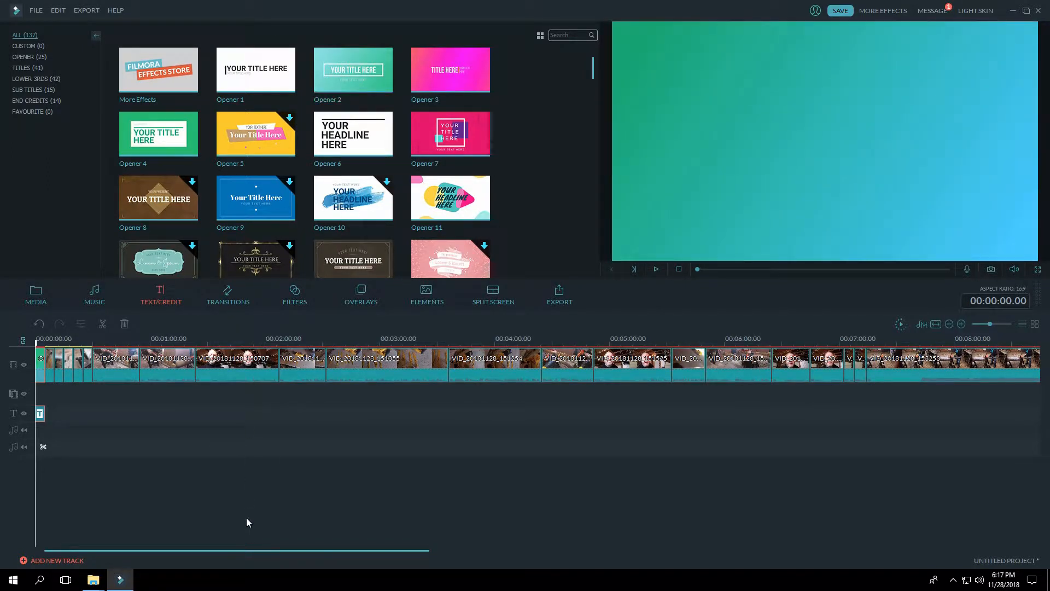
# Step: Look over the full length of the timeline and preview the photos and first video clip following the opener
pyautogui.moveTo(236, 549); pyautogui.dragTo(562, 540)
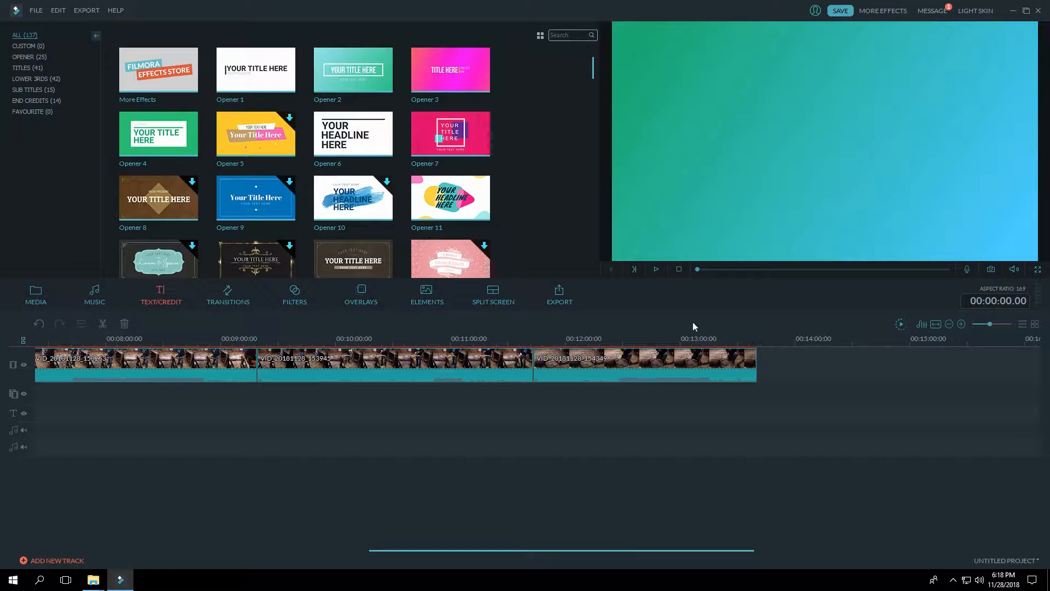
pyautogui.moveTo(605, 550); pyautogui.dragTo(288, 544)
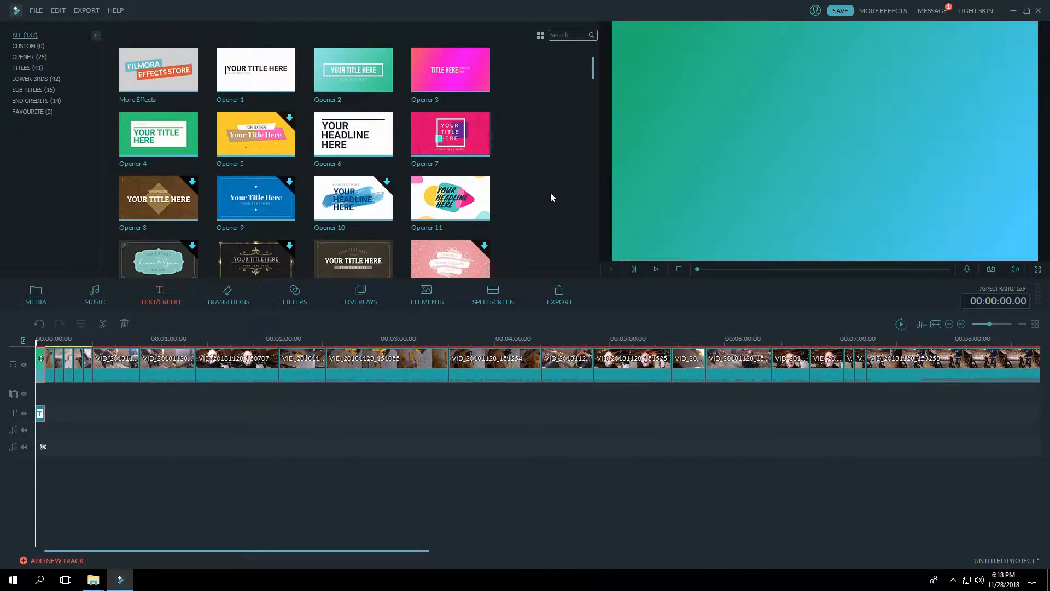
pyautogui.click(50, 376)
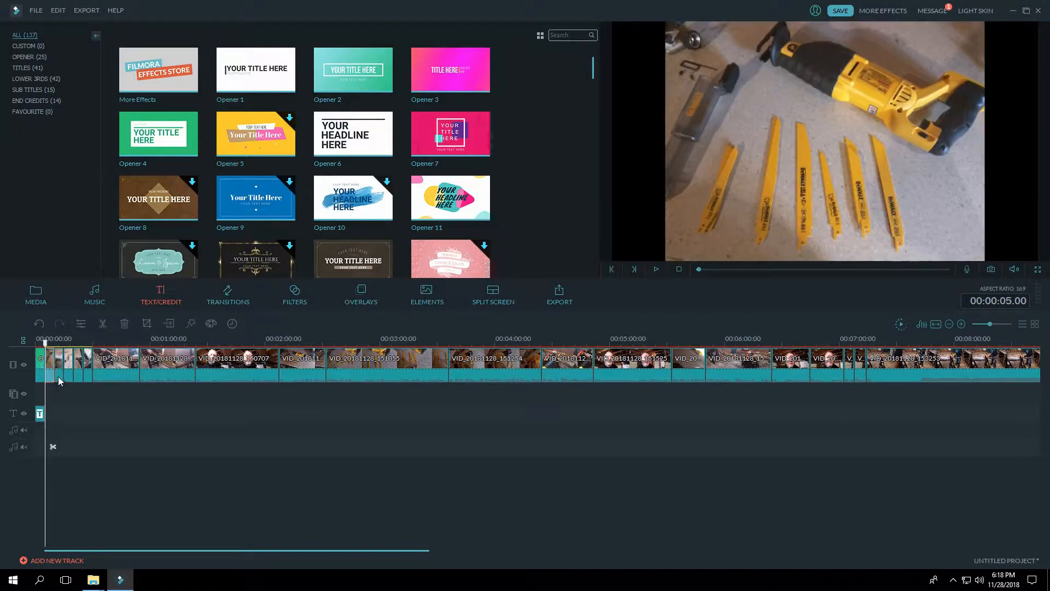
pyautogui.click(59, 377)
pyautogui.click(66, 375)
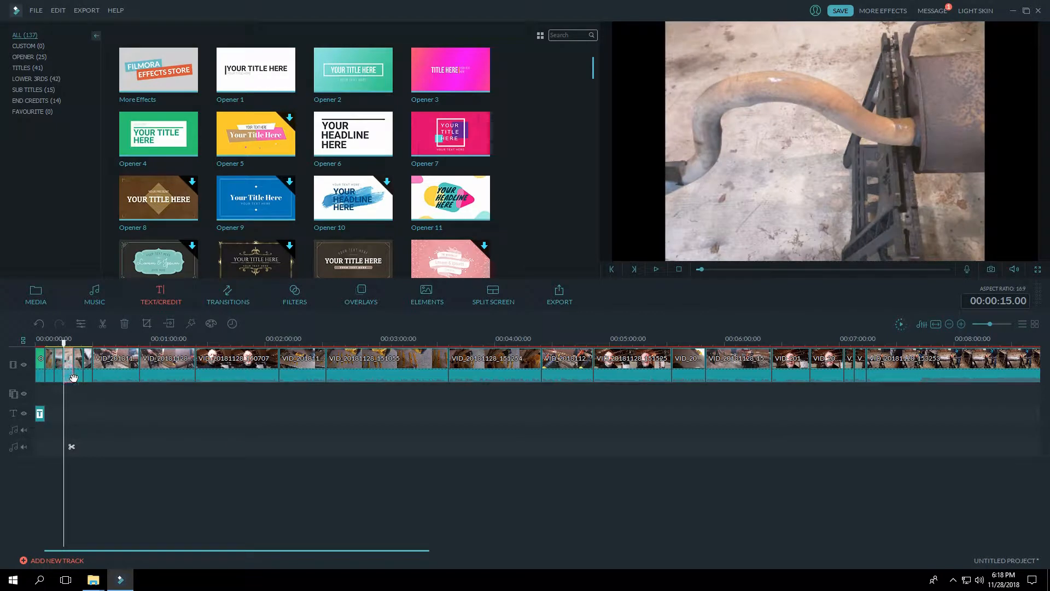
pyautogui.click(77, 375)
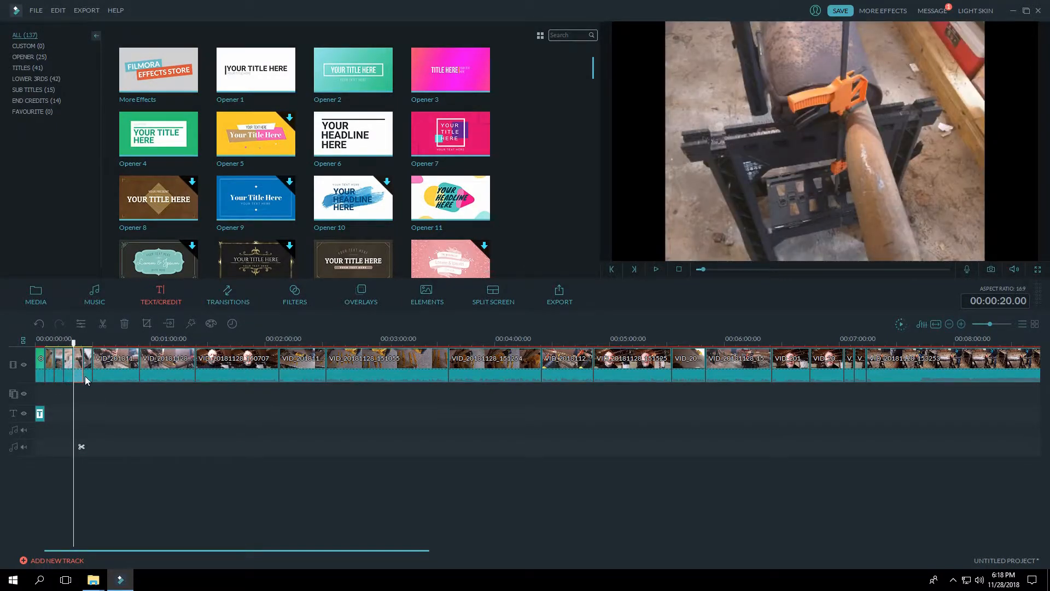
pyautogui.click(84, 376)
pyautogui.click(104, 374)
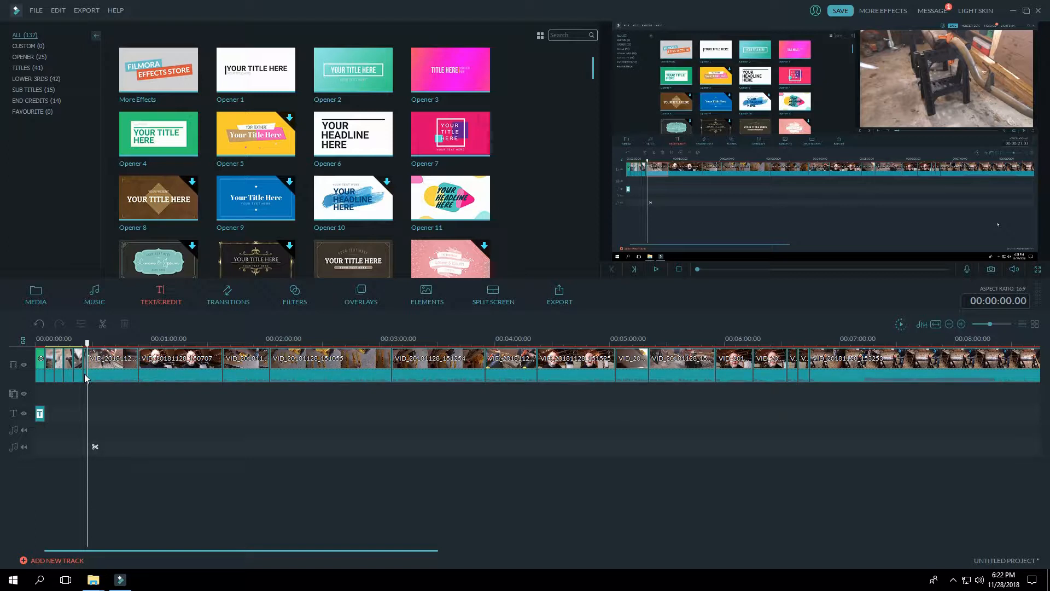
# Step: Delete the short cut-off segment at 00:00:25.00, between the last photo and the first long video clip
pyautogui.click(106, 376)
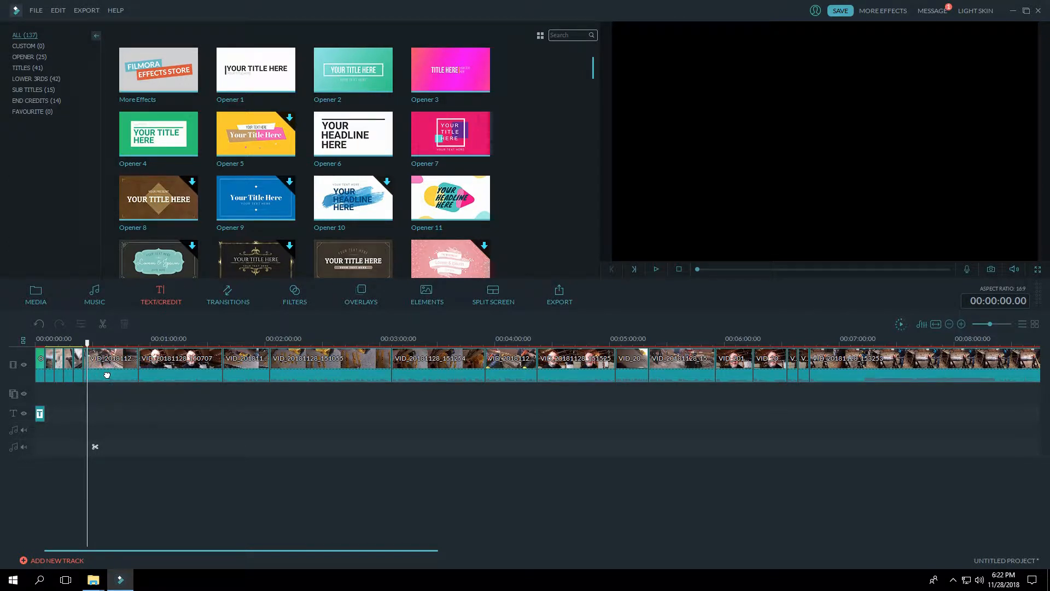
pyautogui.click(109, 377)
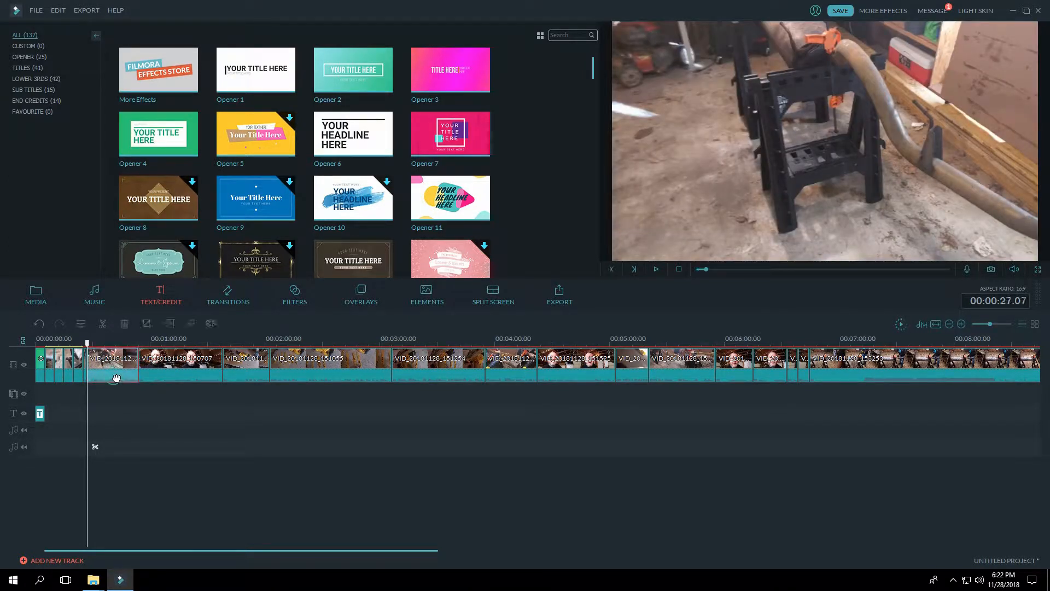
pyautogui.click(72, 377)
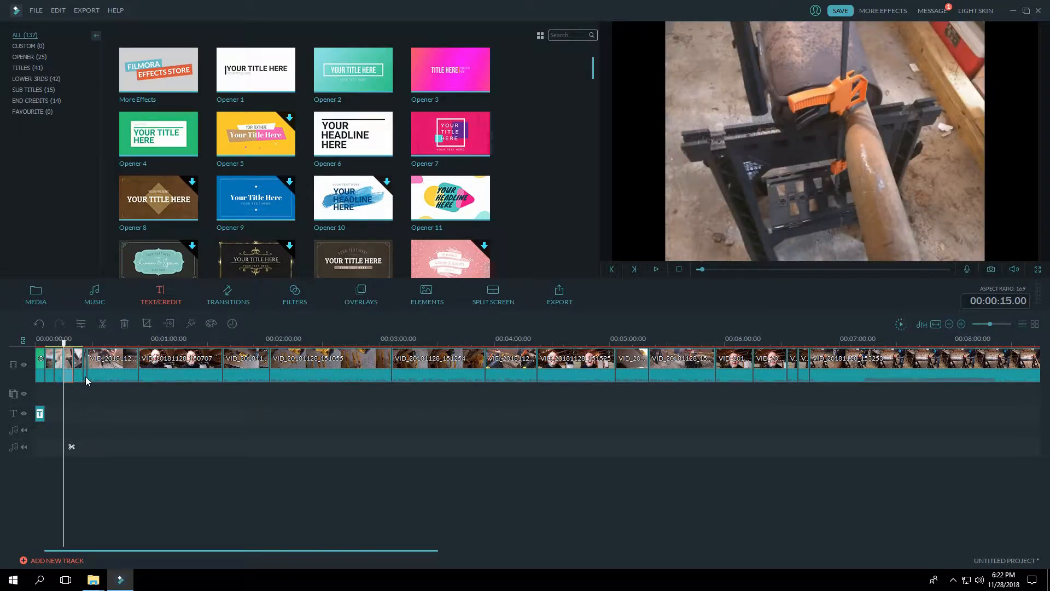
pyautogui.click(85, 377)
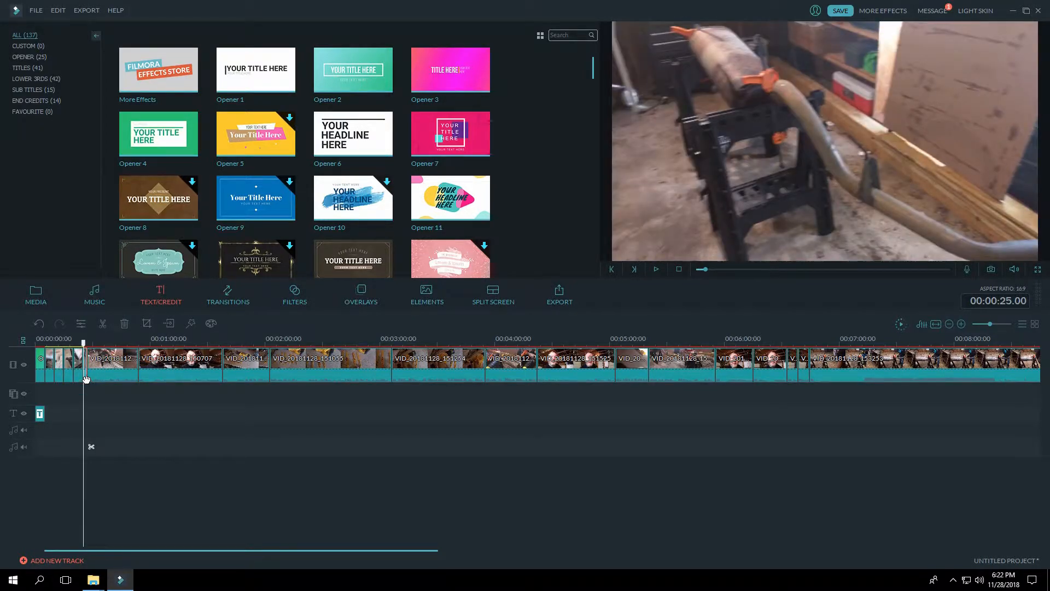
pyautogui.rightClick(86, 378)
pyautogui.click(115, 552)
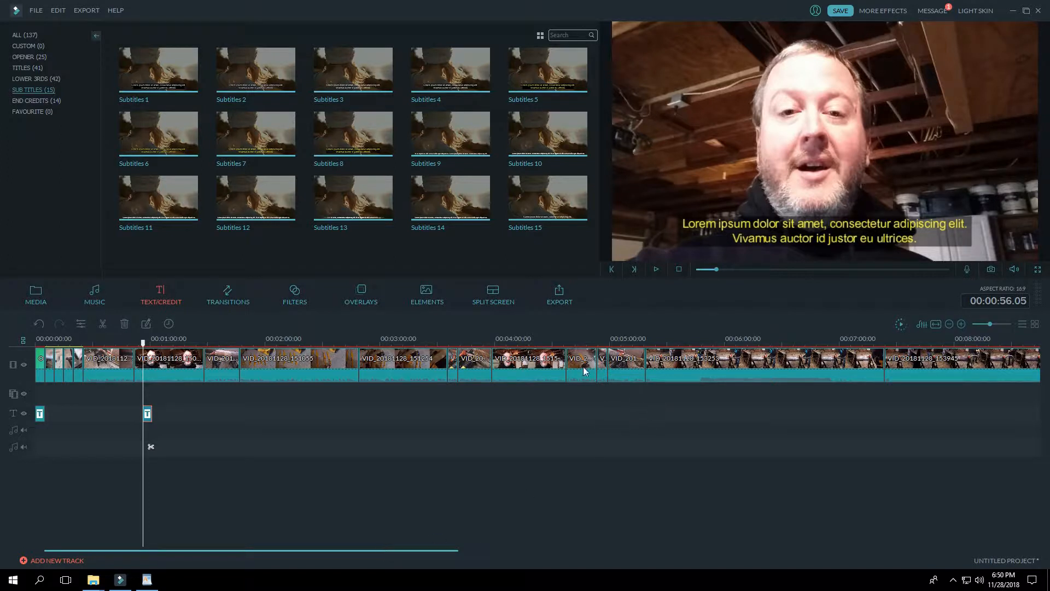
# Step: Examine the video and audio settings of the talking clip at 00:03:58.16, and close them without changes
pyautogui.click(533, 373)
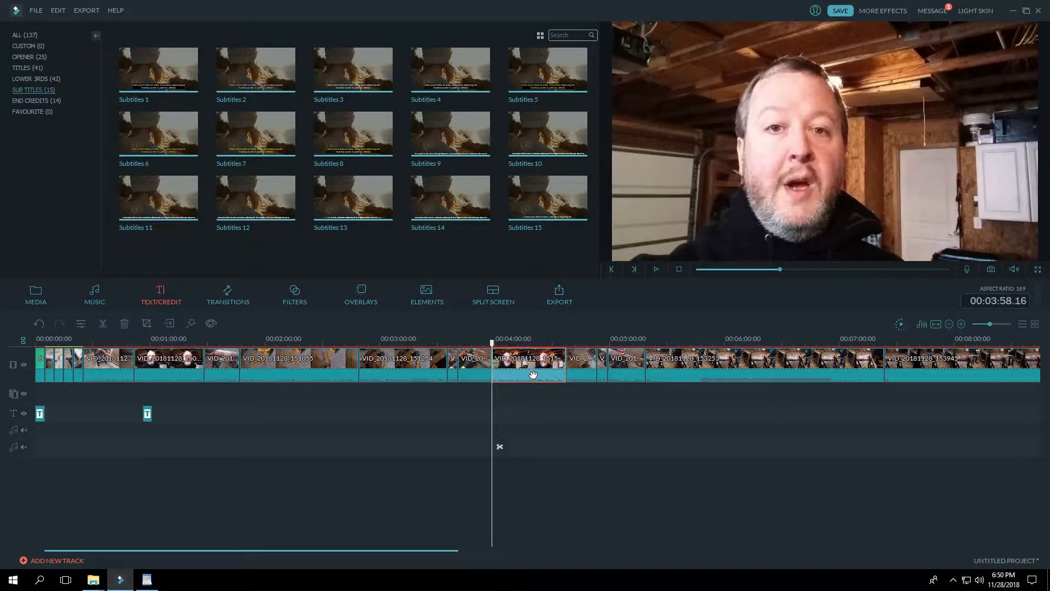
pyautogui.doubleClick(534, 374)
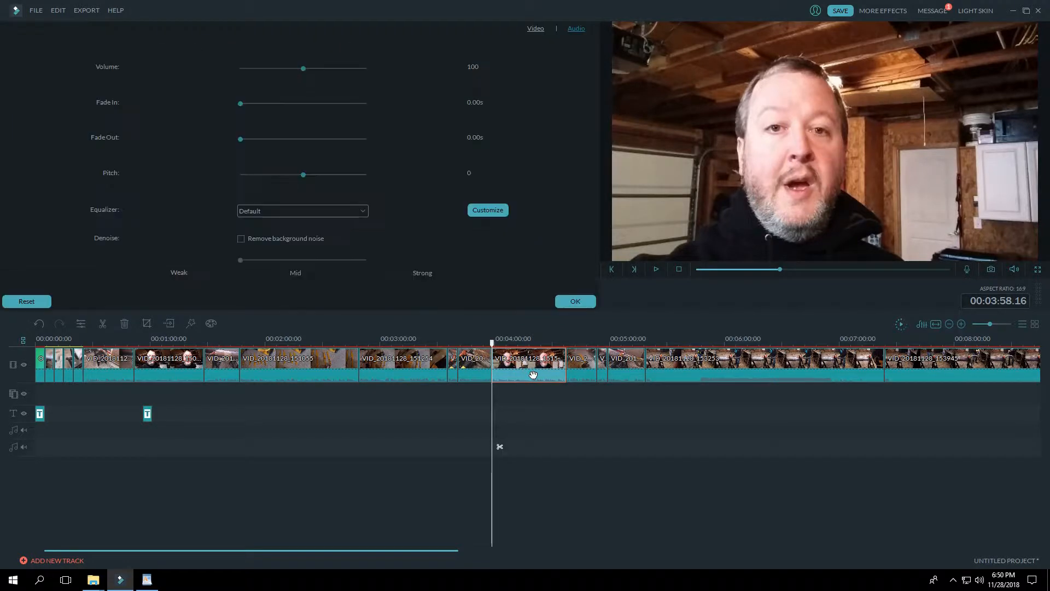
pyautogui.click(534, 28)
pyautogui.click(578, 28)
pyautogui.click(574, 302)
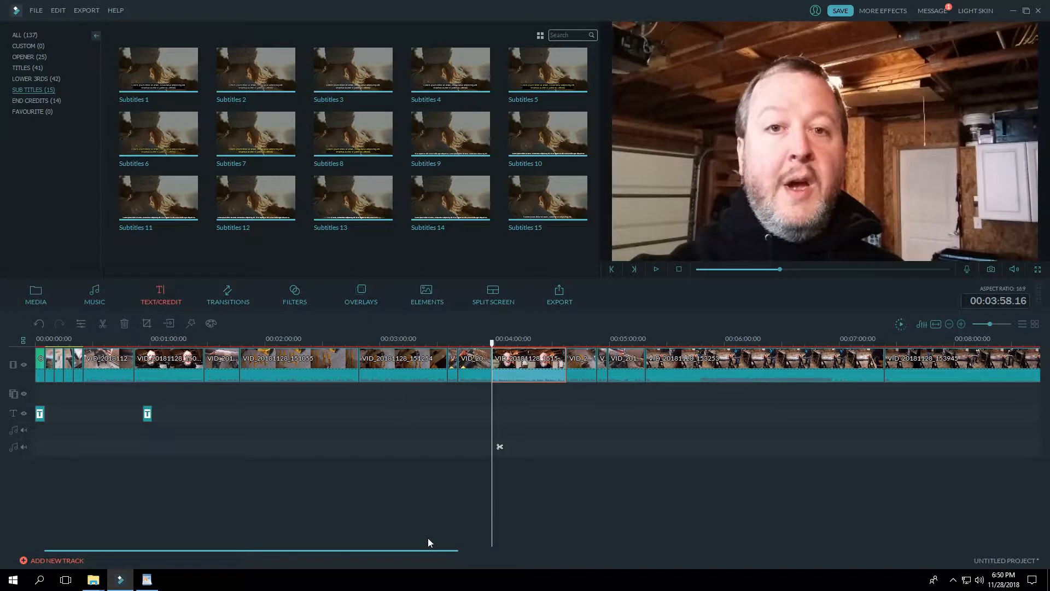
# Step: Preview and compare the three short talking clips at the end of the timeline
pyautogui.moveTo(424, 550); pyautogui.dragTo(717, 528)
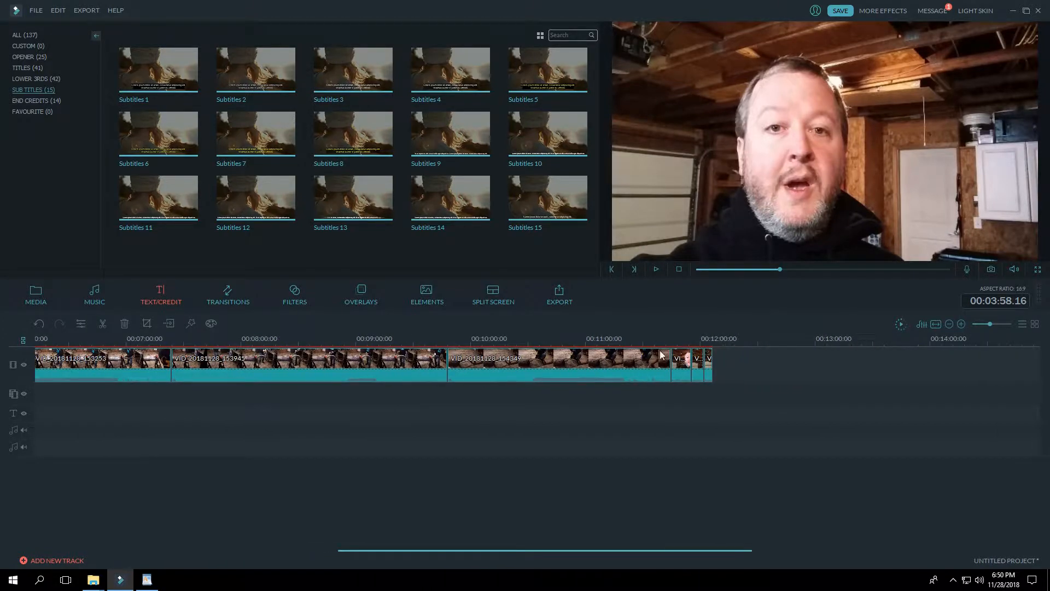
pyautogui.click(679, 376)
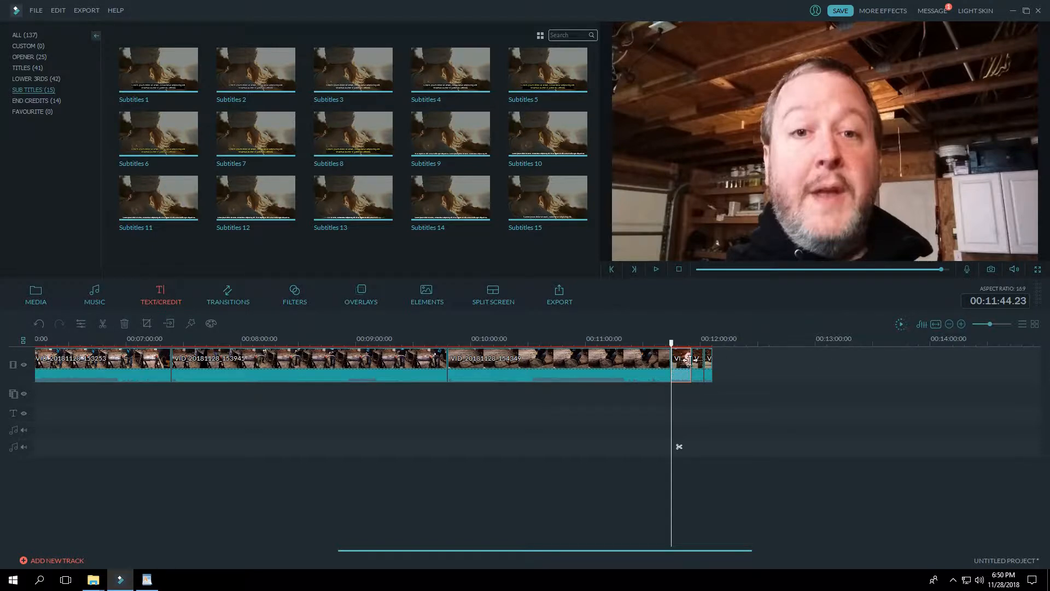
pyautogui.click(708, 374)
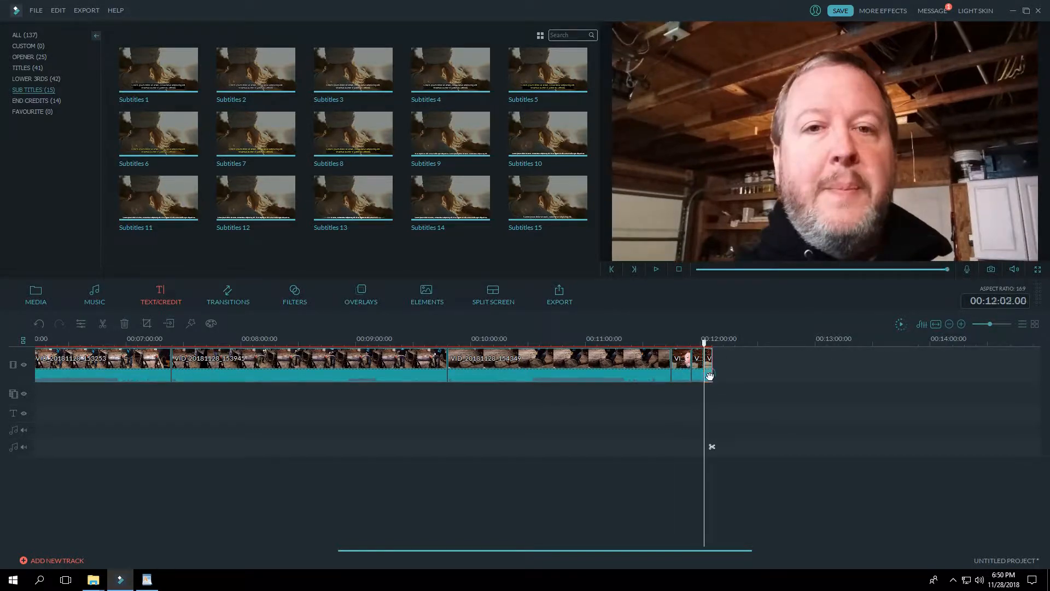
pyautogui.click(687, 374)
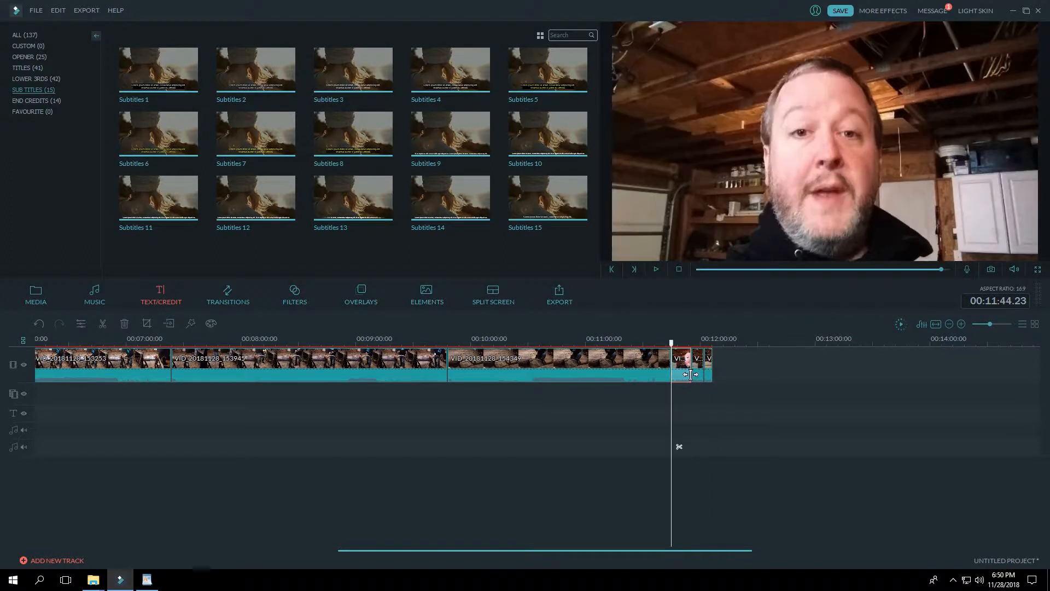
pyautogui.click(698, 374)
pyautogui.click(709, 376)
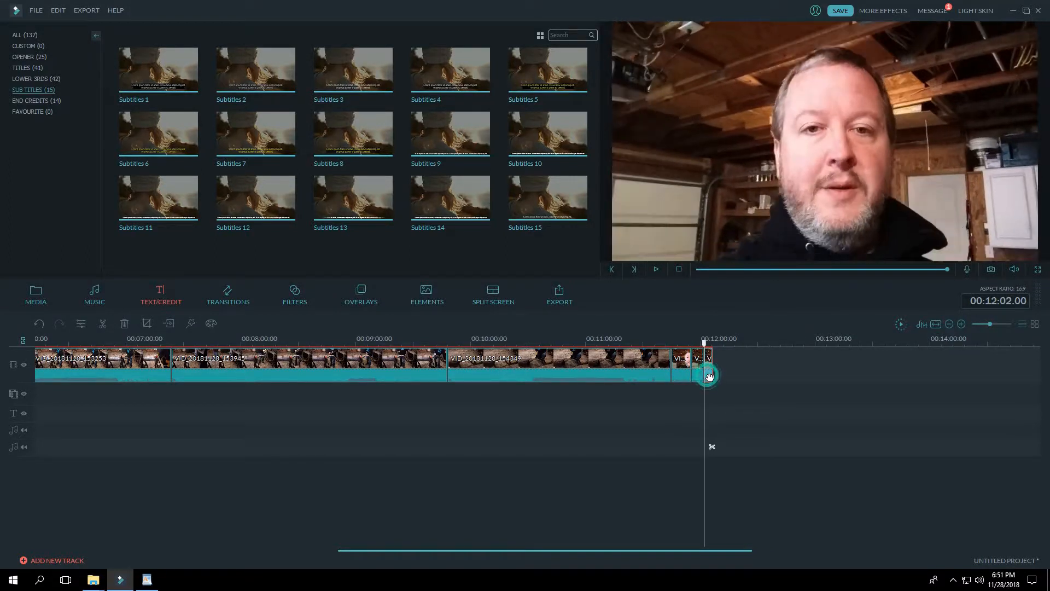
pyautogui.click(697, 378)
pyautogui.click(686, 377)
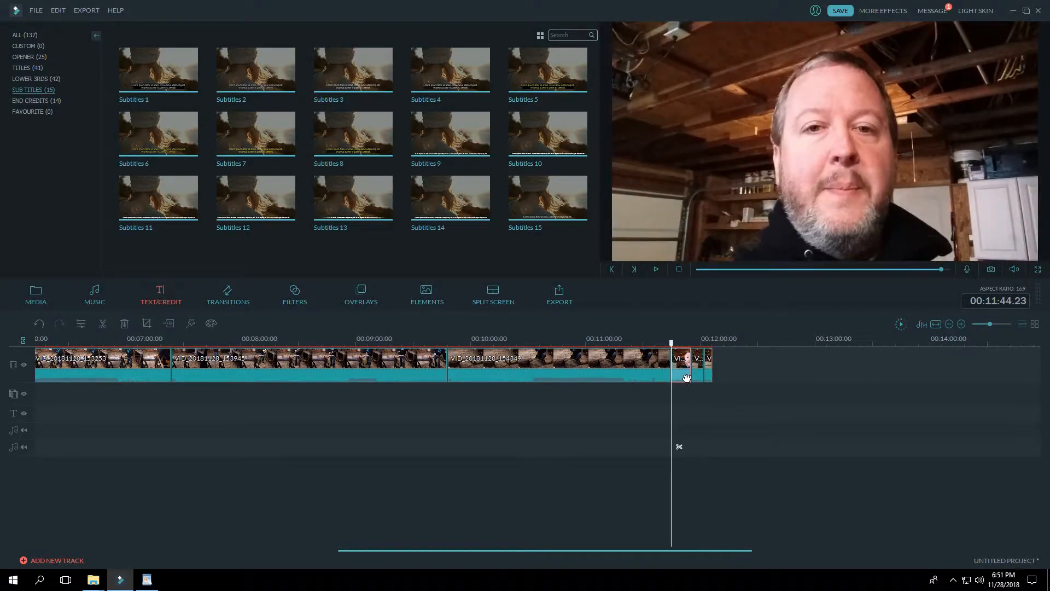
pyautogui.click(695, 375)
pyautogui.click(708, 378)
pyautogui.click(688, 377)
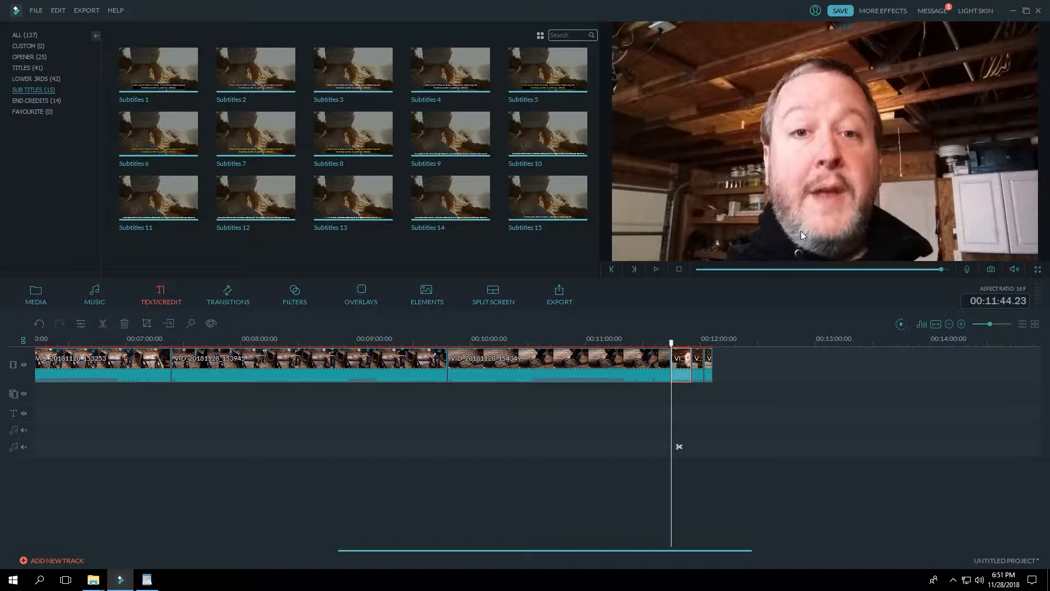
pyautogui.click(699, 372)
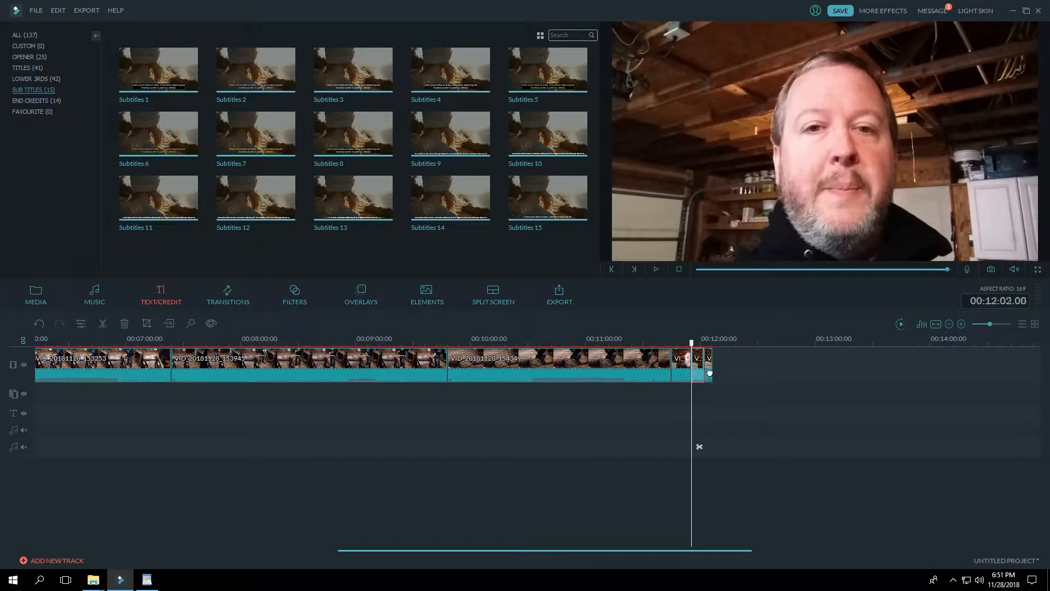
pyautogui.click(691, 374)
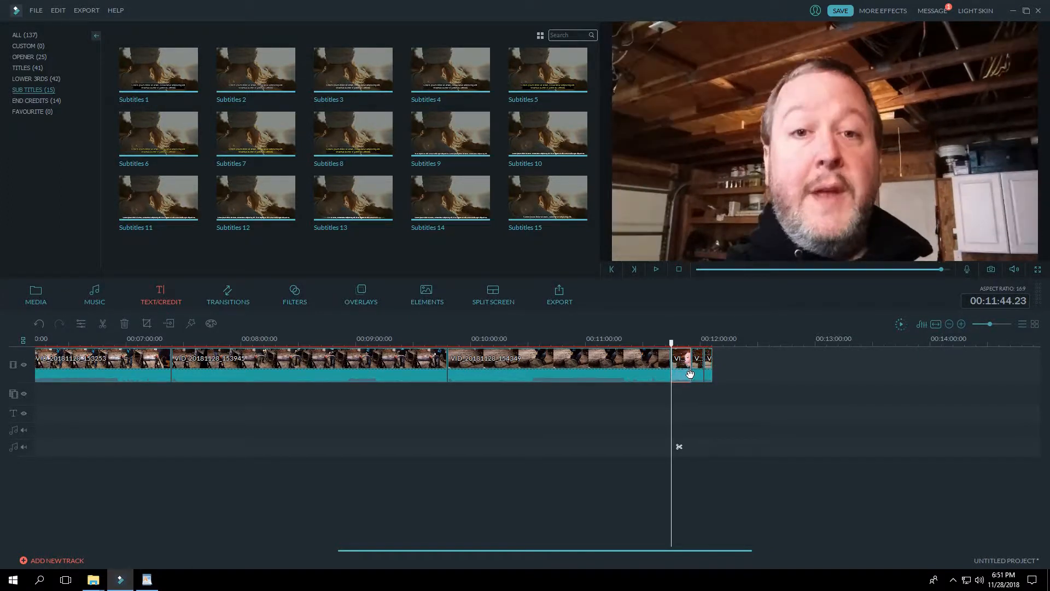
pyautogui.click(696, 375)
pyautogui.click(708, 376)
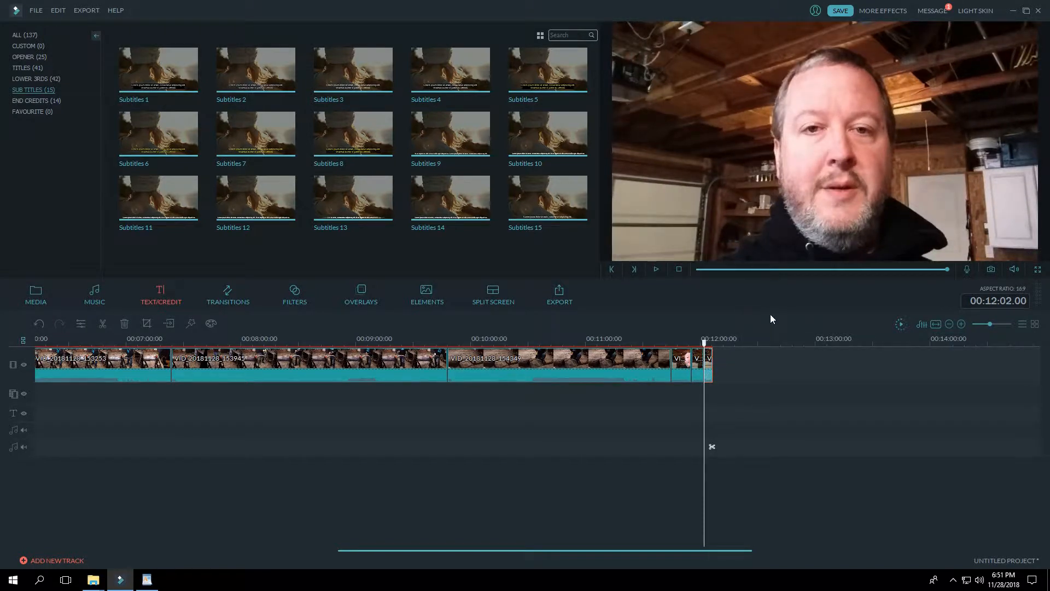
# Step: Preview the photos between the opener and the first video clip at the start of the timeline
pyautogui.click(685, 377)
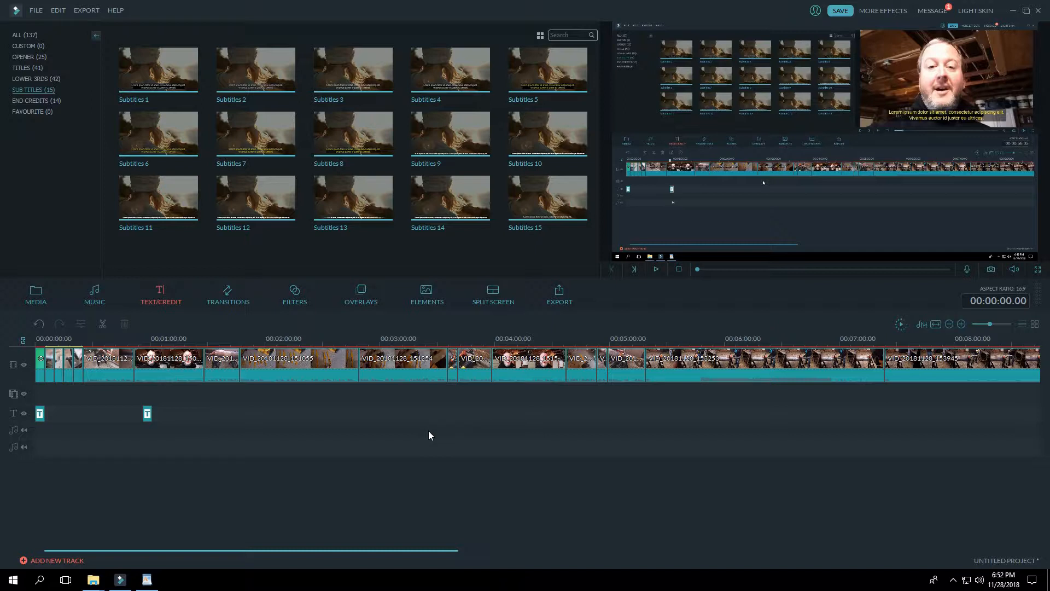
pyautogui.click(51, 375)
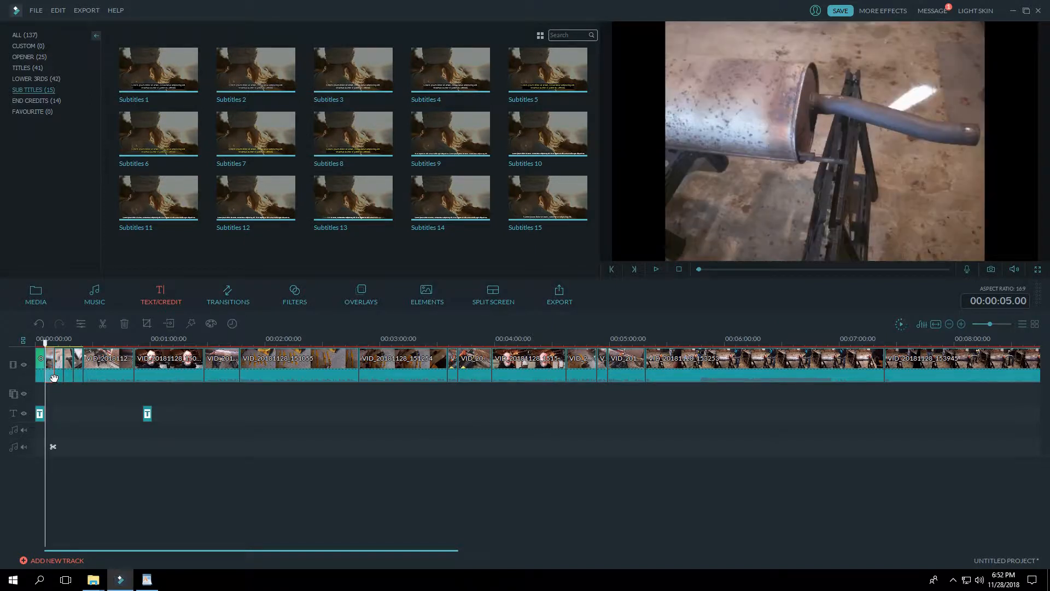
pyautogui.click(62, 376)
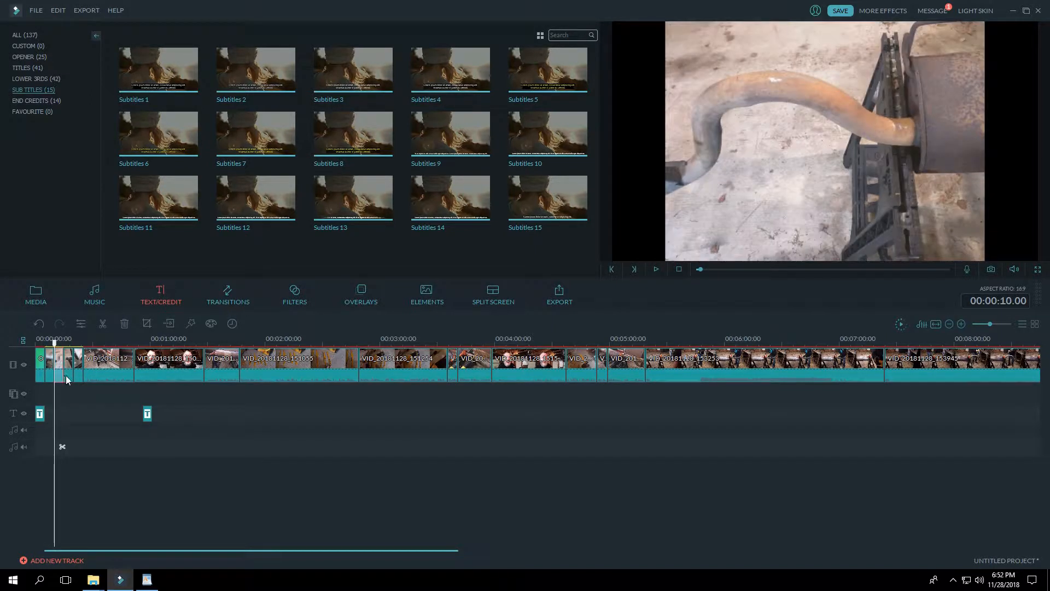
pyautogui.click(67, 376)
pyautogui.click(77, 379)
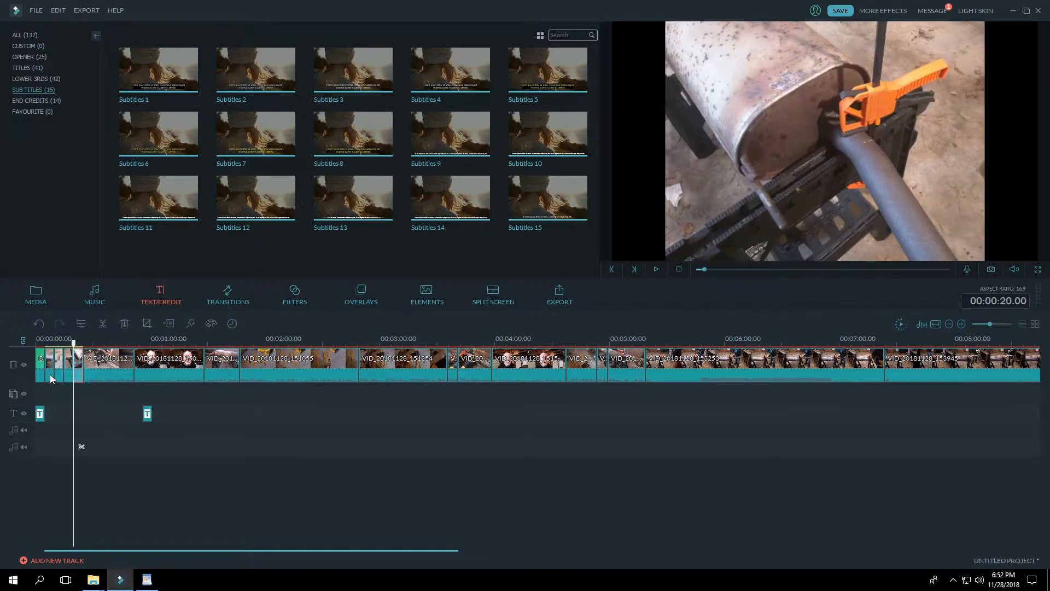
pyautogui.click(50, 374)
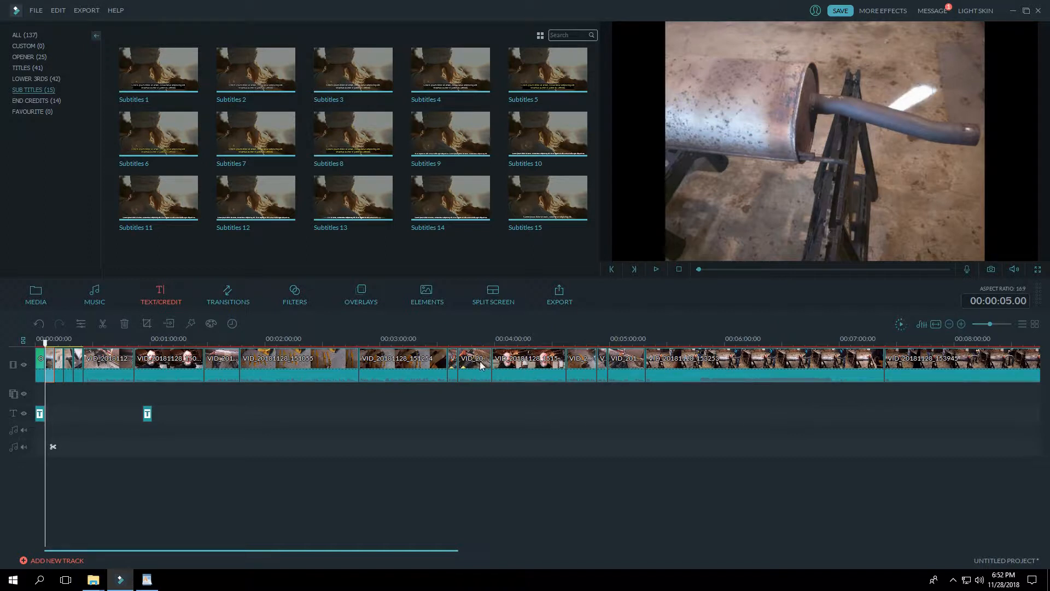
# Step: Delete the photo at 00:00:15.00 from the video track
pyautogui.click(61, 377)
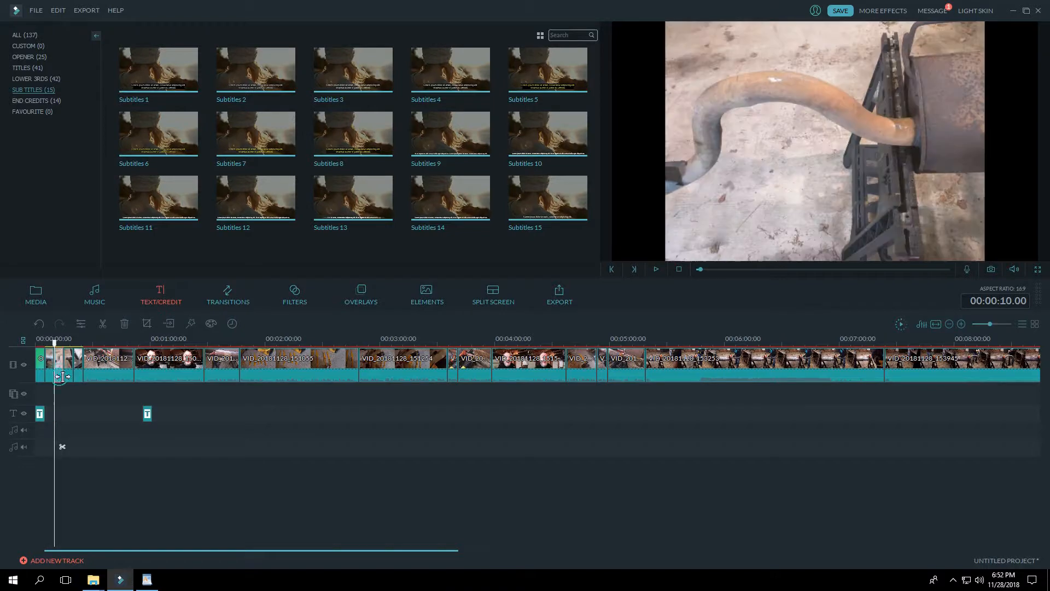
pyautogui.rightClick(68, 376)
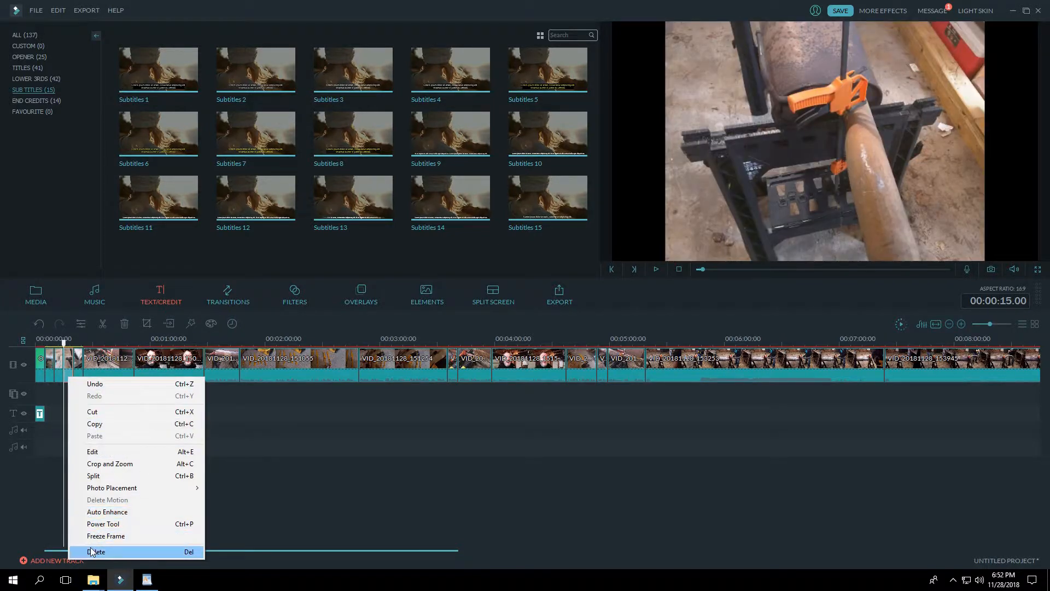
pyautogui.click(92, 551)
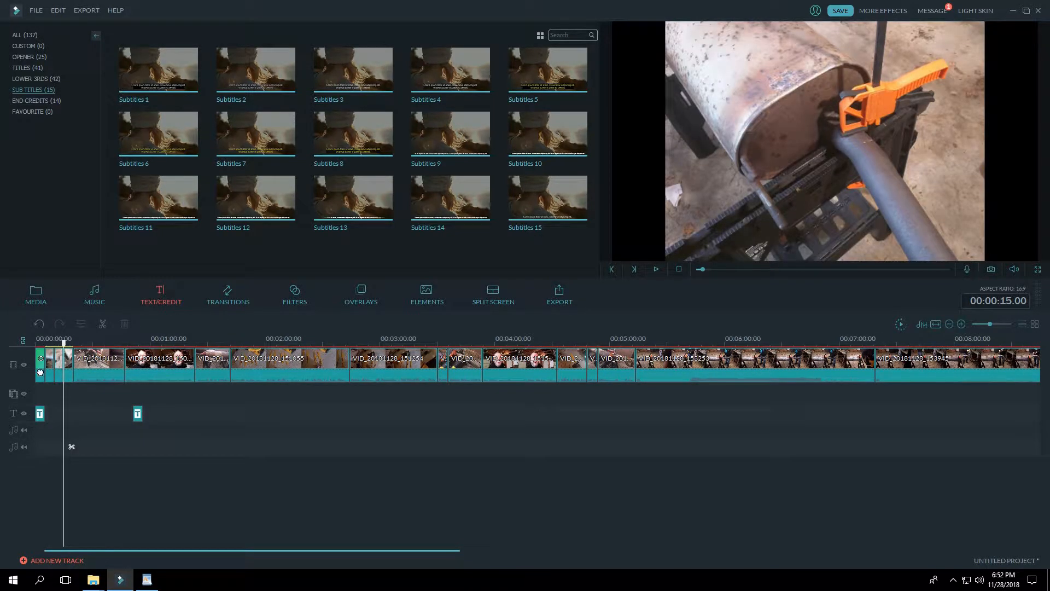
# Step: Delete the opener, its title and the remaining photos so the timeline starts with the first video clip
pyautogui.click(40, 373)
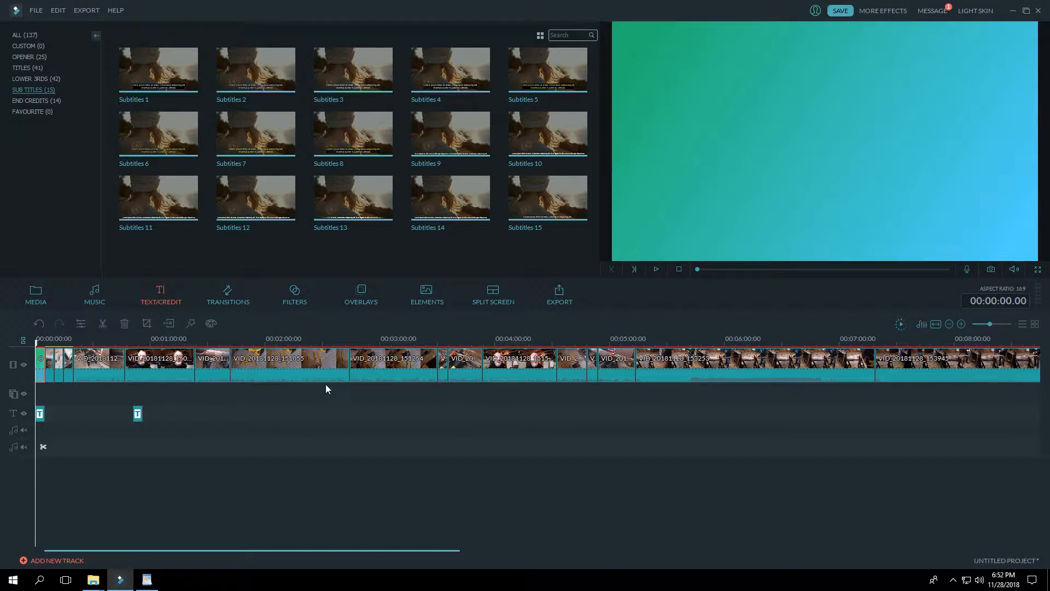
pyautogui.click(94, 366)
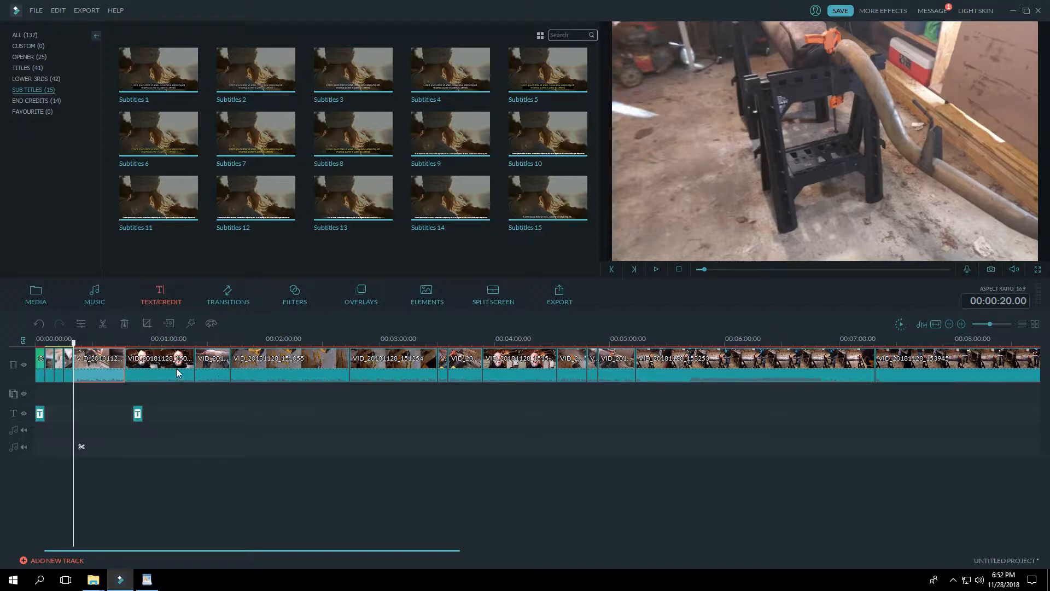
pyautogui.click(41, 365)
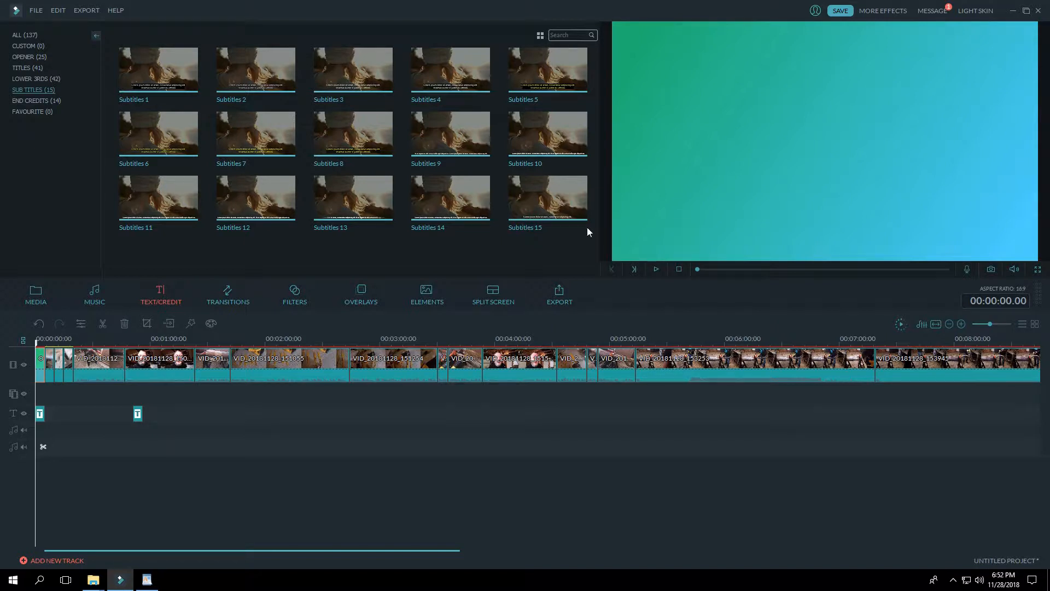
pyautogui.click(50, 362)
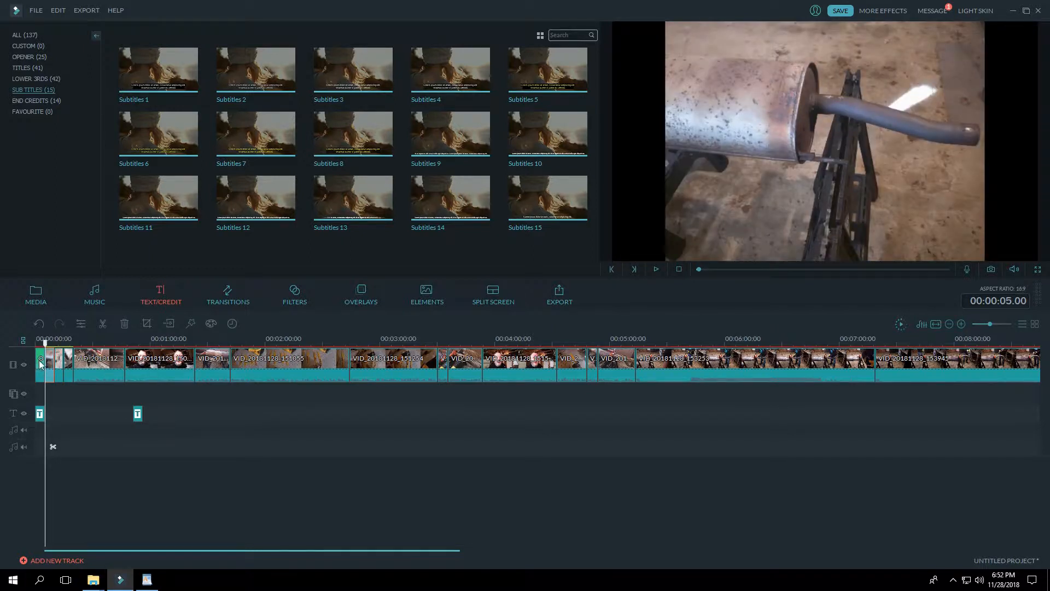
pyautogui.click(39, 362)
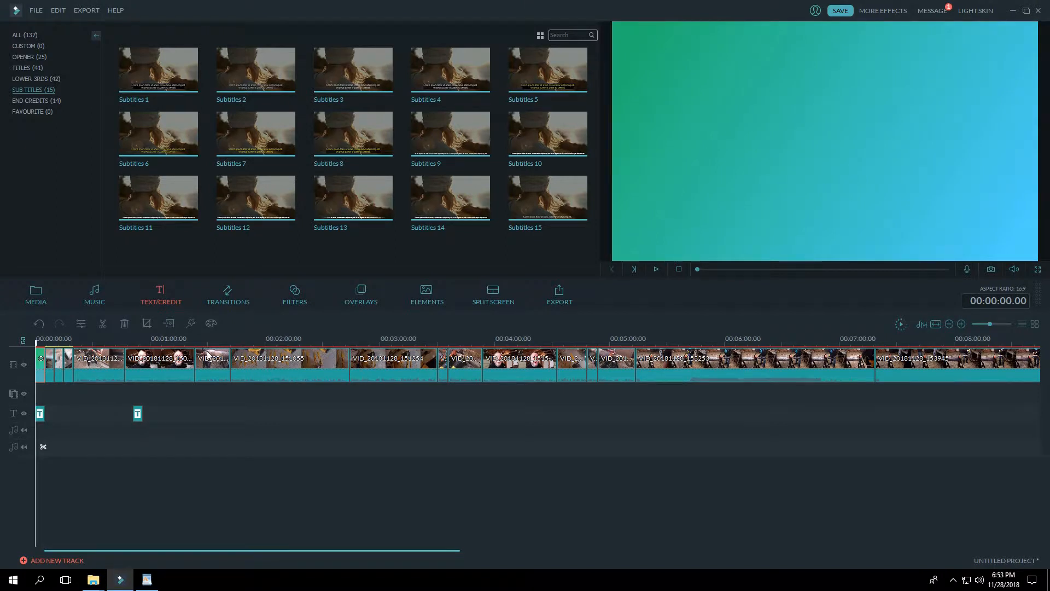
pyautogui.press('Delete')
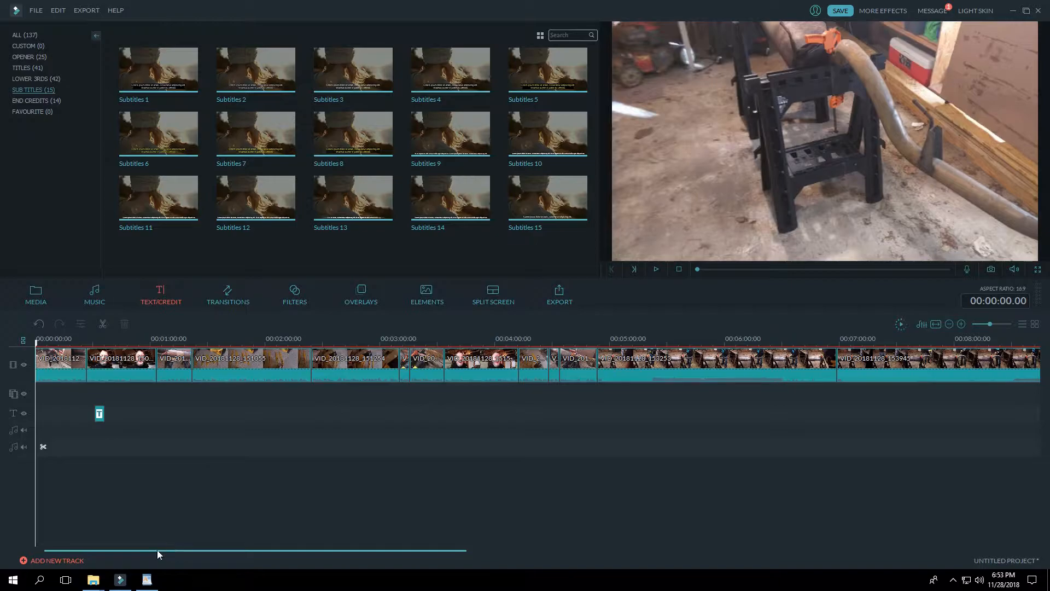
# Step: Switch to the reciprocating saw script in WordPad and skim it from the Hook to the CTA & Signoff
pyautogui.click(147, 579)
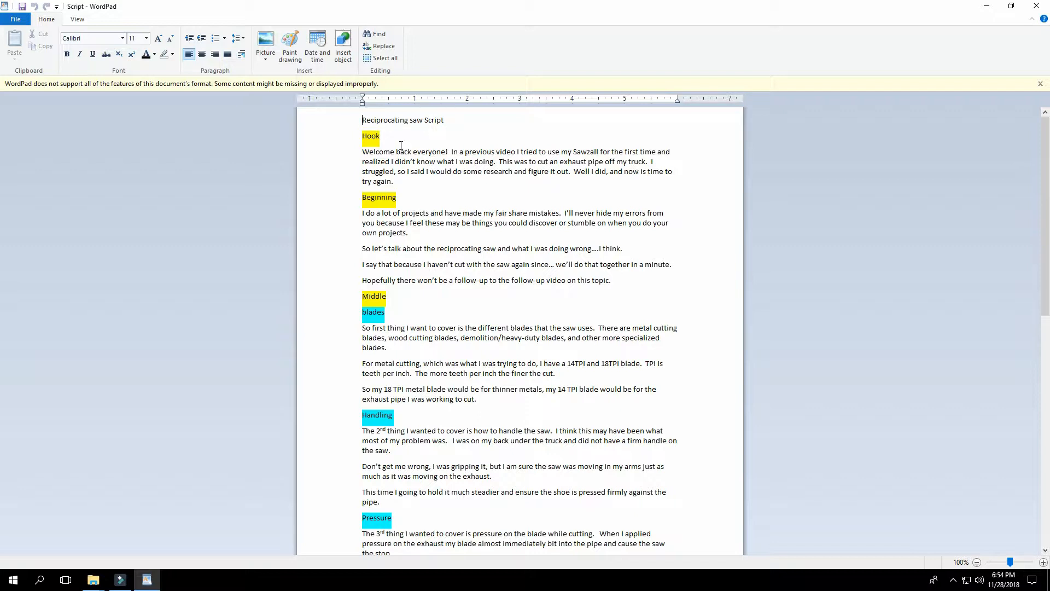
pyautogui.scroll(-4, 486, 231)
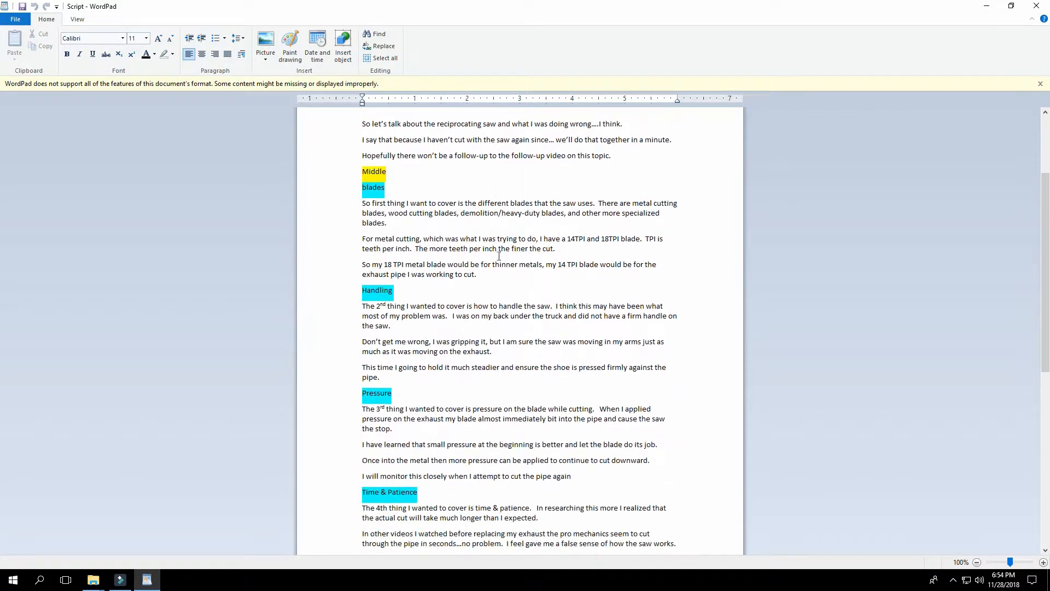
pyautogui.scroll(-7, 499, 260)
pyautogui.scroll(11, 497, 274)
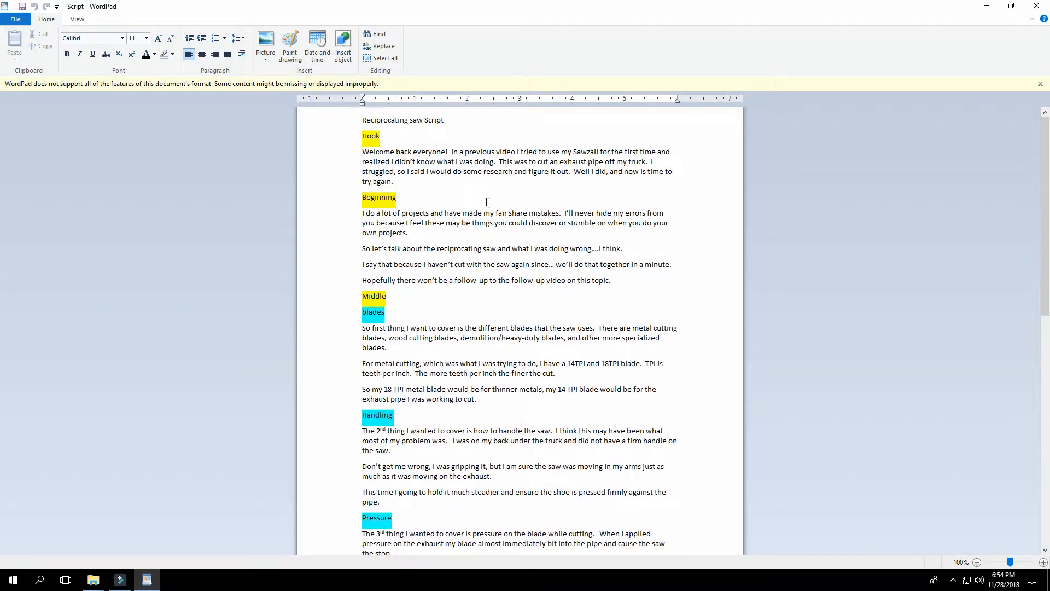
pyautogui.scroll(-1, 491, 218)
pyautogui.scroll(2, 488, 220)
pyautogui.scroll(-20, 540, 260)
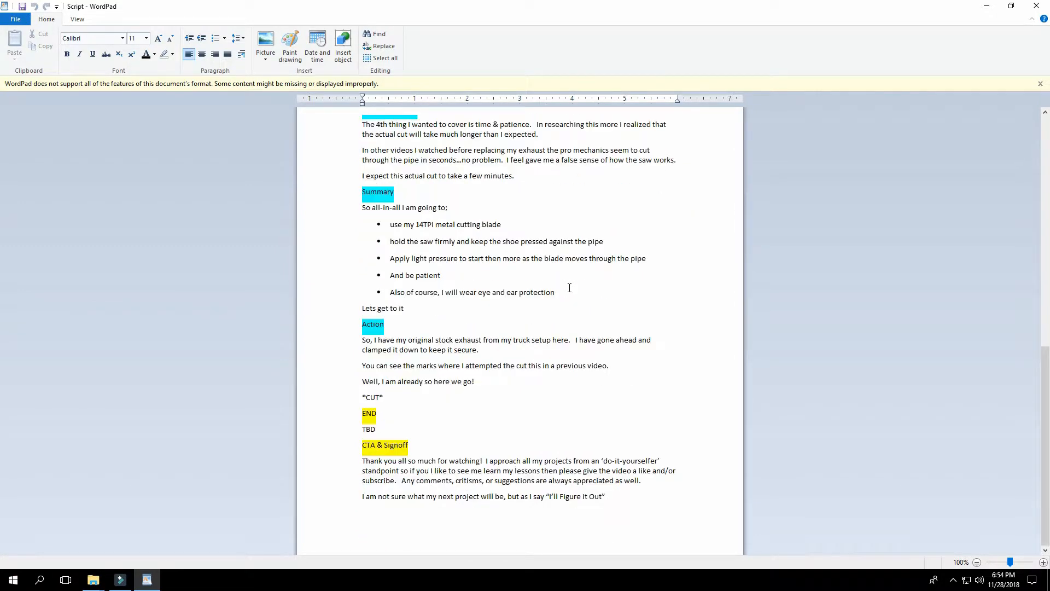
pyautogui.scroll(20, 570, 288)
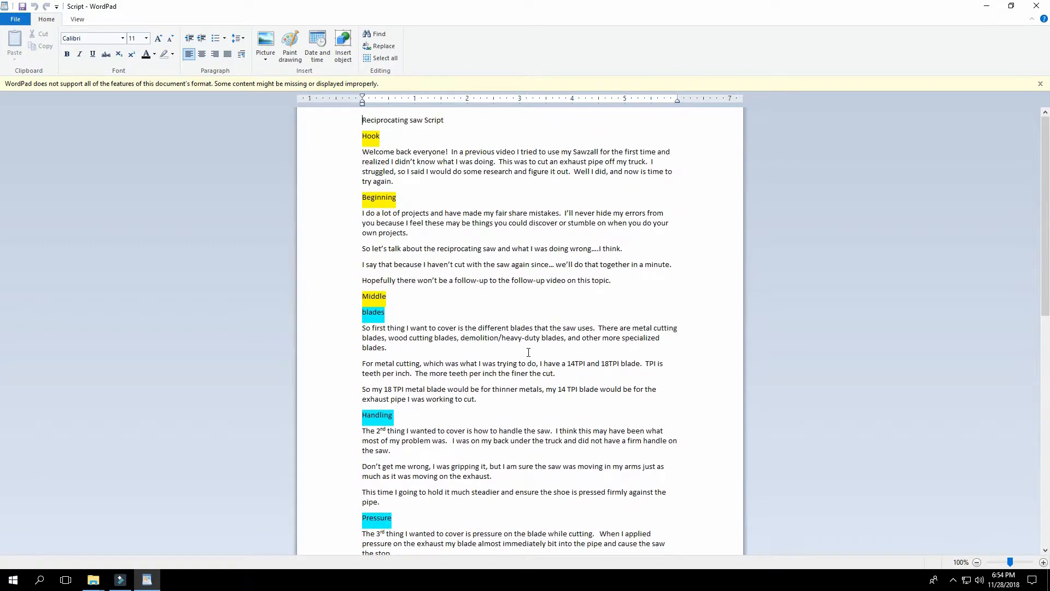
pyautogui.scroll(-15, 564, 301)
pyautogui.scroll(15, 576, 338)
# Step: Review the script section by section, from Beginning and Middle through Summary and Action to END and CTA & Signoff
pyautogui.click(380, 197)
pyautogui.click(377, 295)
pyautogui.scroll(-2, 430, 295)
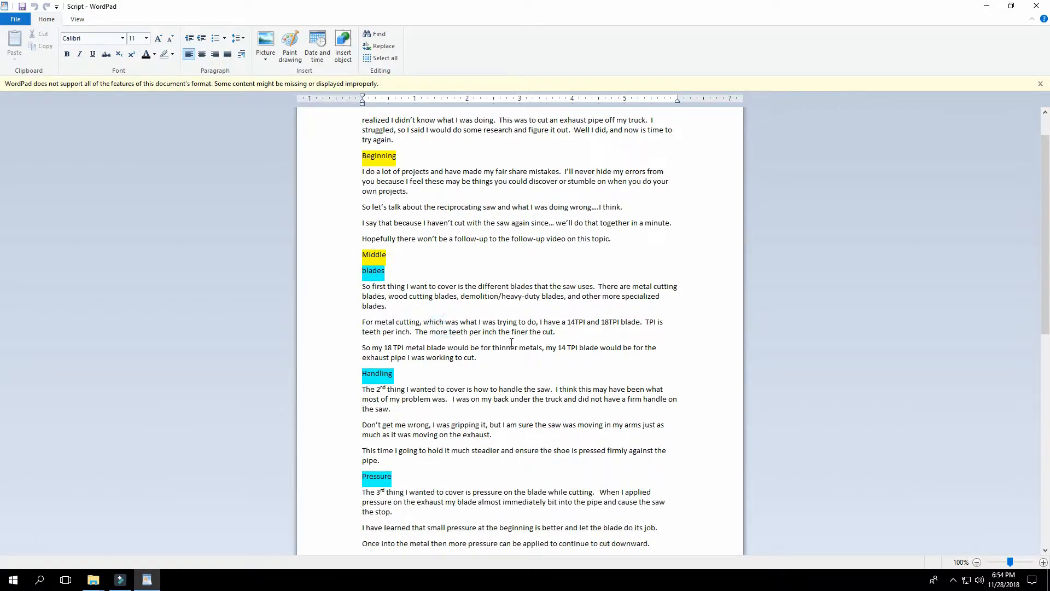
pyautogui.scroll(-4, 458, 315)
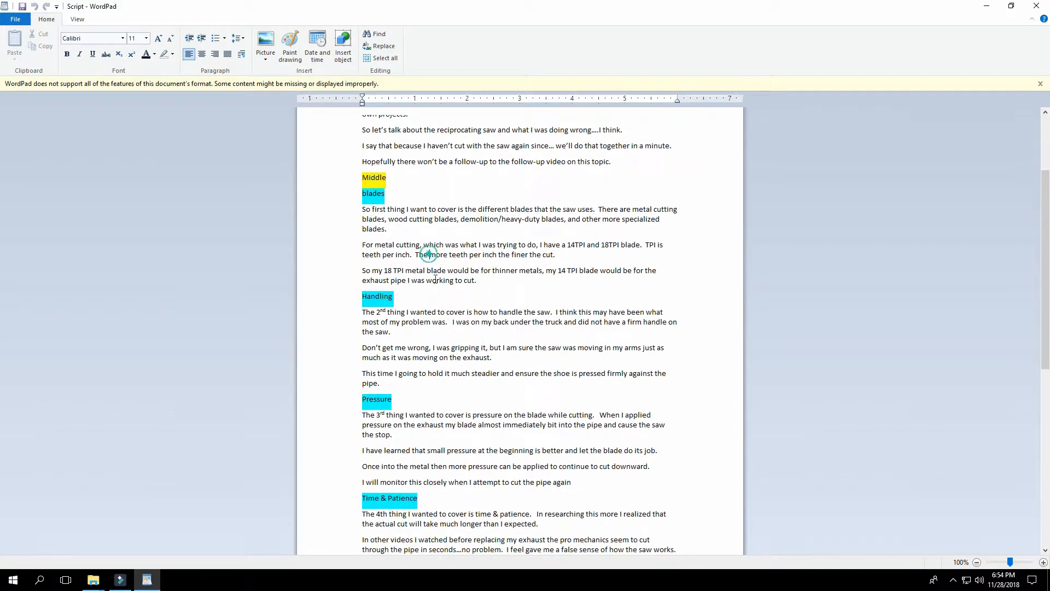
pyautogui.click(449, 539)
pyautogui.scroll(-3, 471, 446)
pyautogui.scroll(-10, 471, 446)
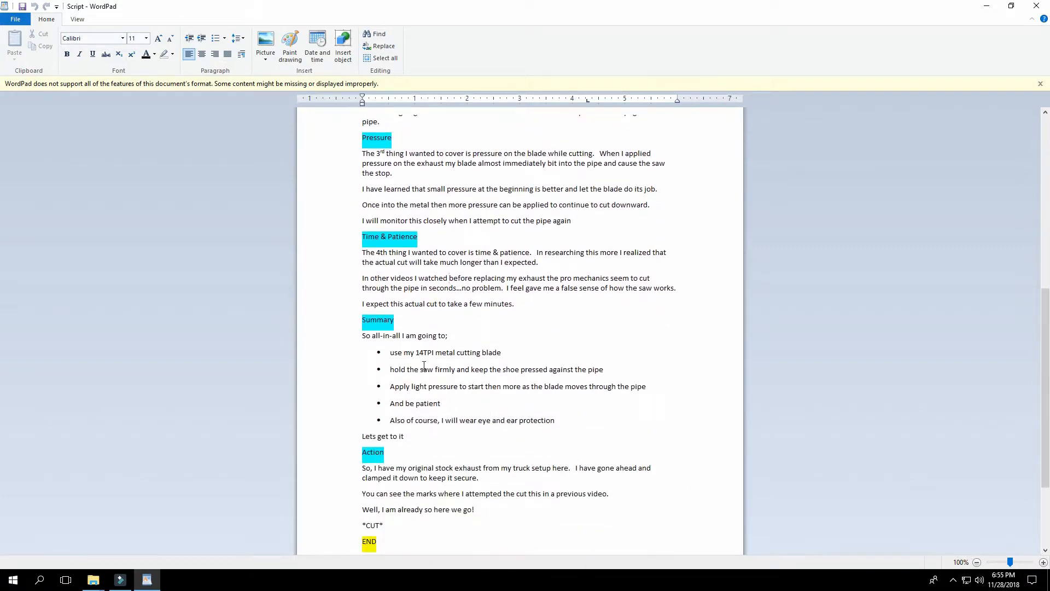
pyautogui.click(420, 370)
pyautogui.scroll(-2, 456, 411)
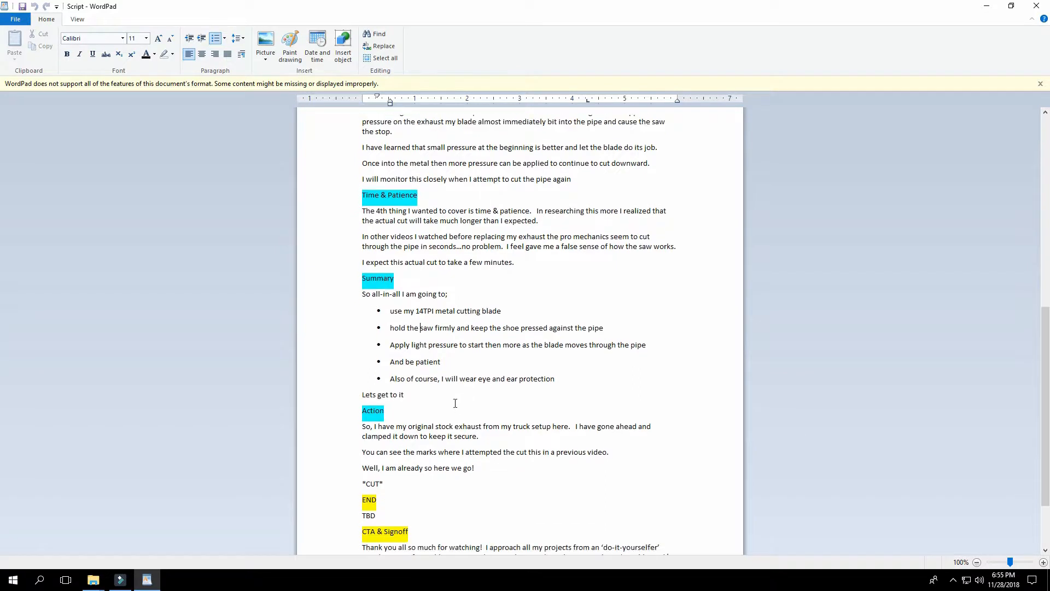
pyautogui.click(370, 411)
pyautogui.scroll(-2, 415, 437)
pyautogui.click(366, 465)
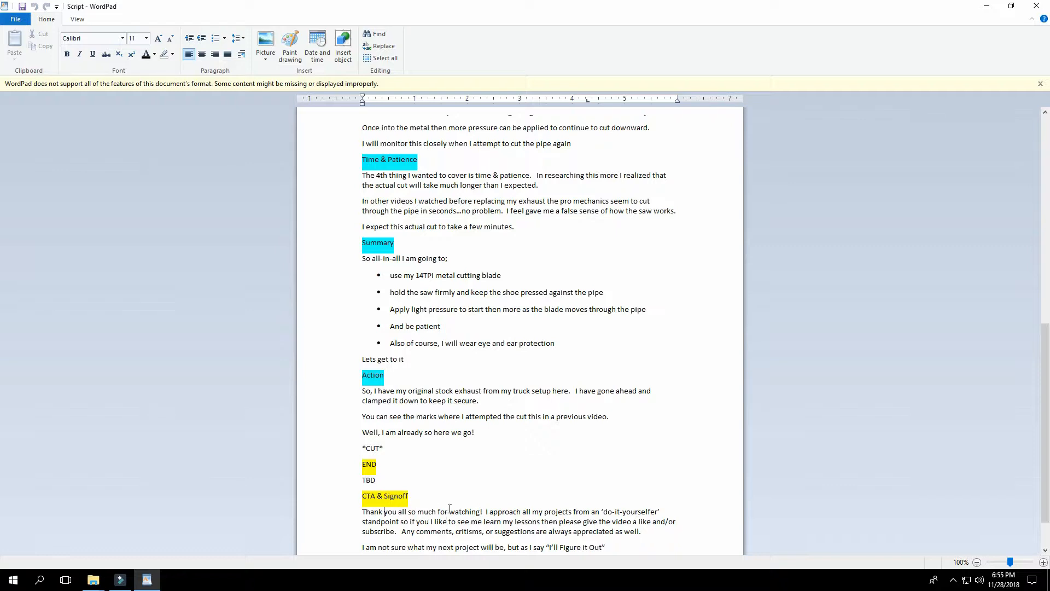
pyautogui.scroll(-1, 504, 489)
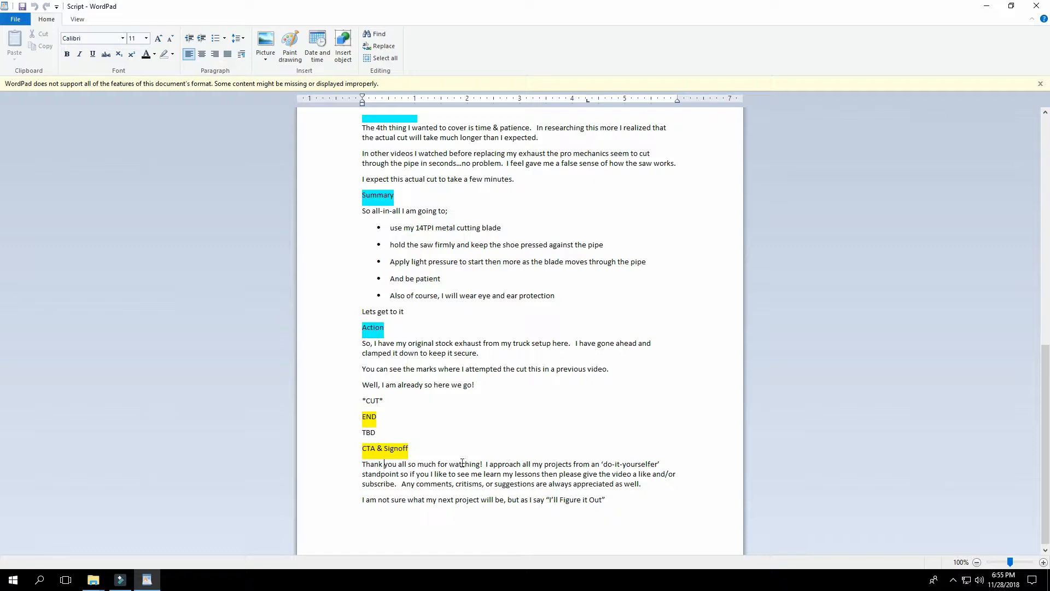
# Step: Reread the script from the sign-off back up to the Hook and return to the Filmora timeline
pyautogui.scroll(2, 485, 460)
pyautogui.scroll(-2, 490, 464)
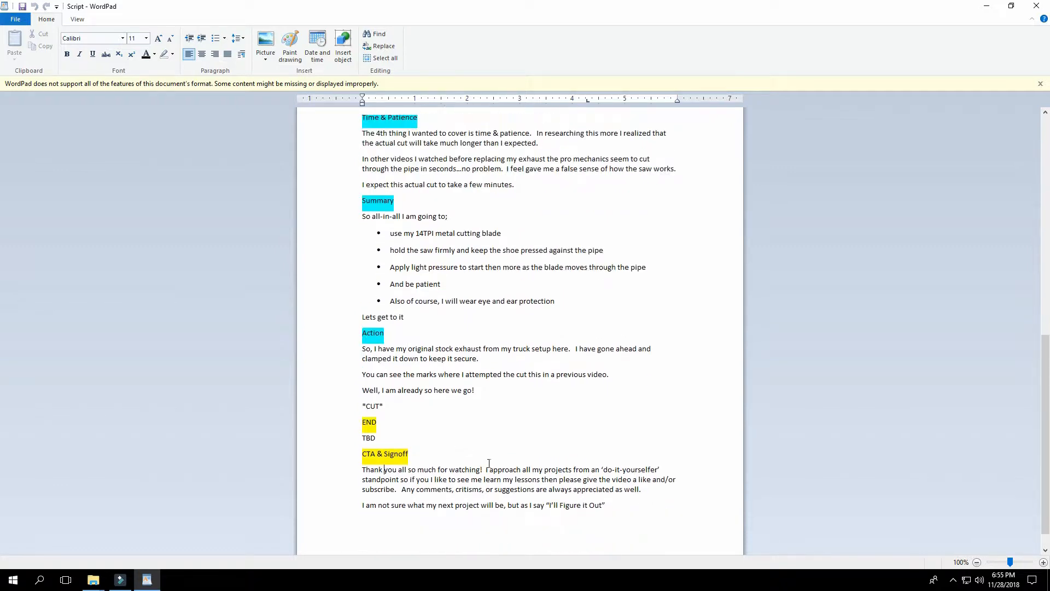
pyautogui.scroll(2, 564, 447)
pyautogui.scroll(5, 562, 446)
pyautogui.scroll(-6, 544, 446)
pyautogui.scroll(3, 541, 451)
pyautogui.scroll(20, 514, 464)
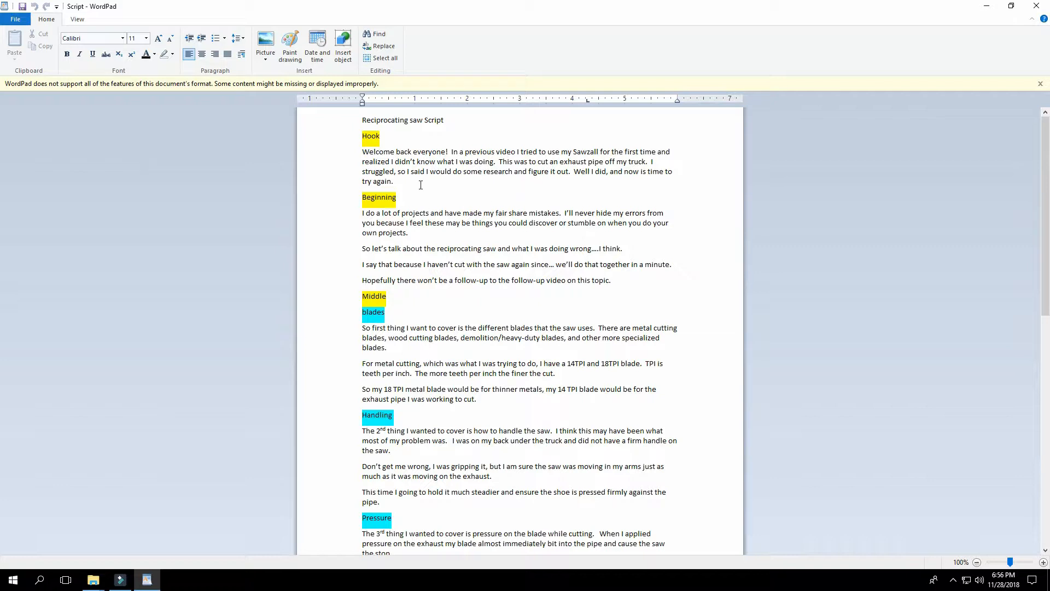
pyautogui.scroll(-3, 504, 403)
pyautogui.scroll(3, 514, 397)
pyautogui.scroll(-6, 486, 274)
pyautogui.scroll(6, 561, 377)
pyautogui.click(120, 579)
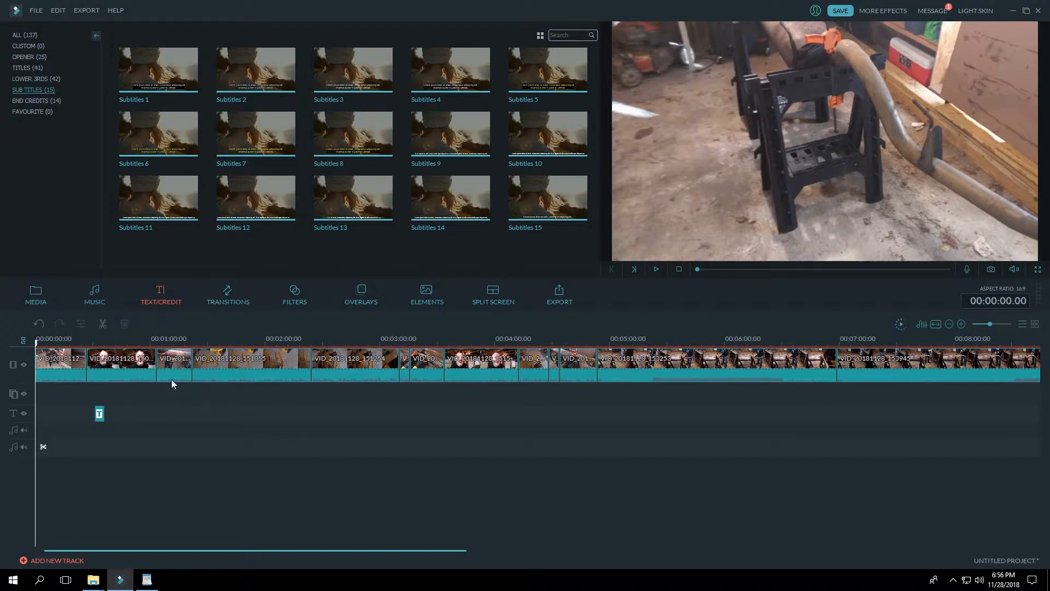
# Step: Go through the WordPad script once more, from the Hook to the sign-off, and switch back to Filmora
pyautogui.click(146, 579)
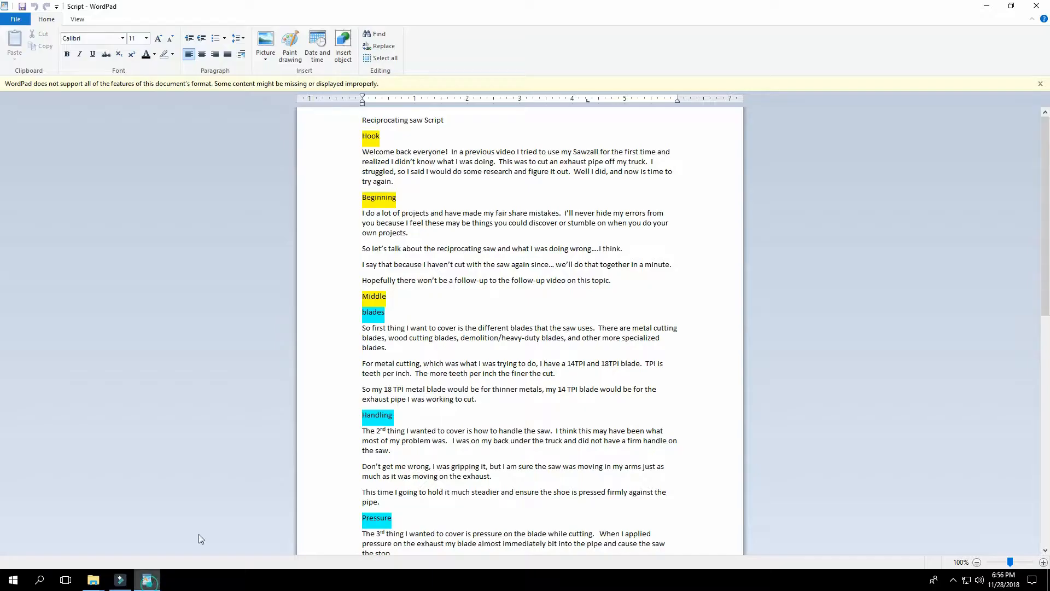
pyautogui.click(415, 170)
pyautogui.click(384, 233)
pyautogui.click(397, 362)
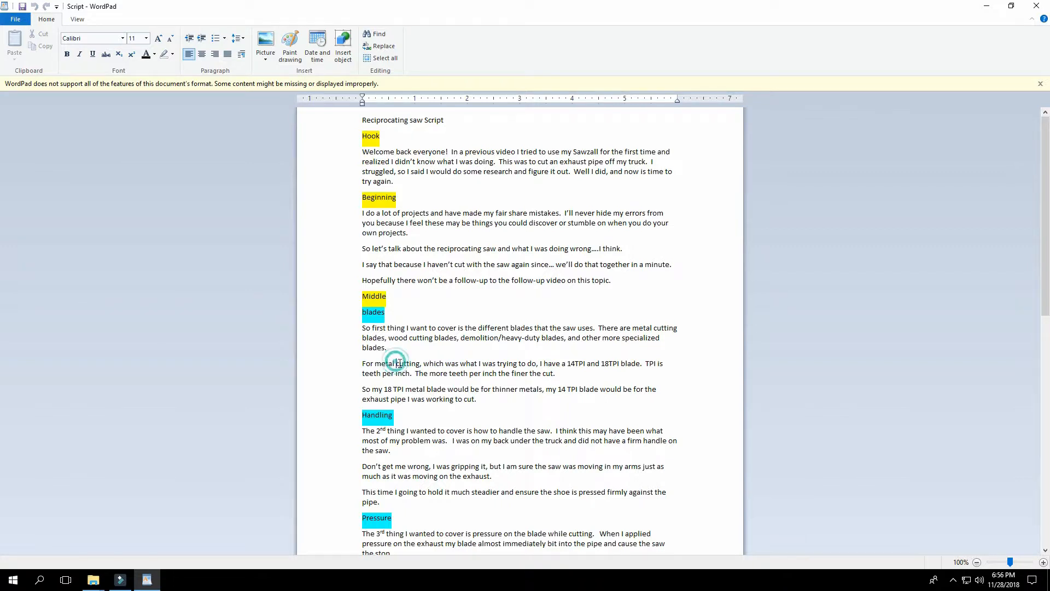
pyautogui.scroll(-3, 397, 362)
pyautogui.click(409, 385)
pyautogui.scroll(-3, 473, 418)
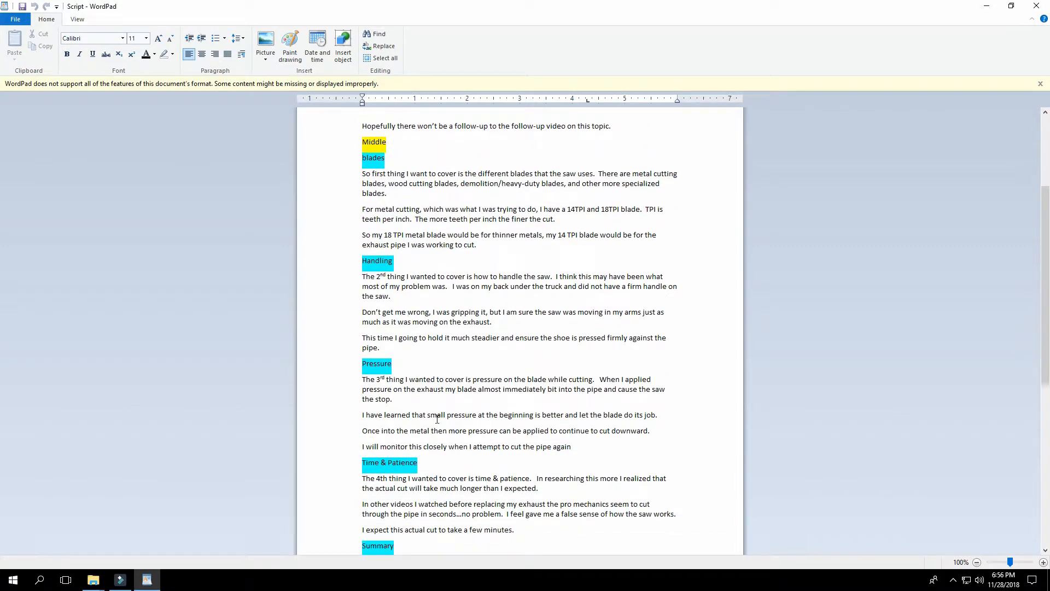
pyautogui.scroll(-12, 442, 415)
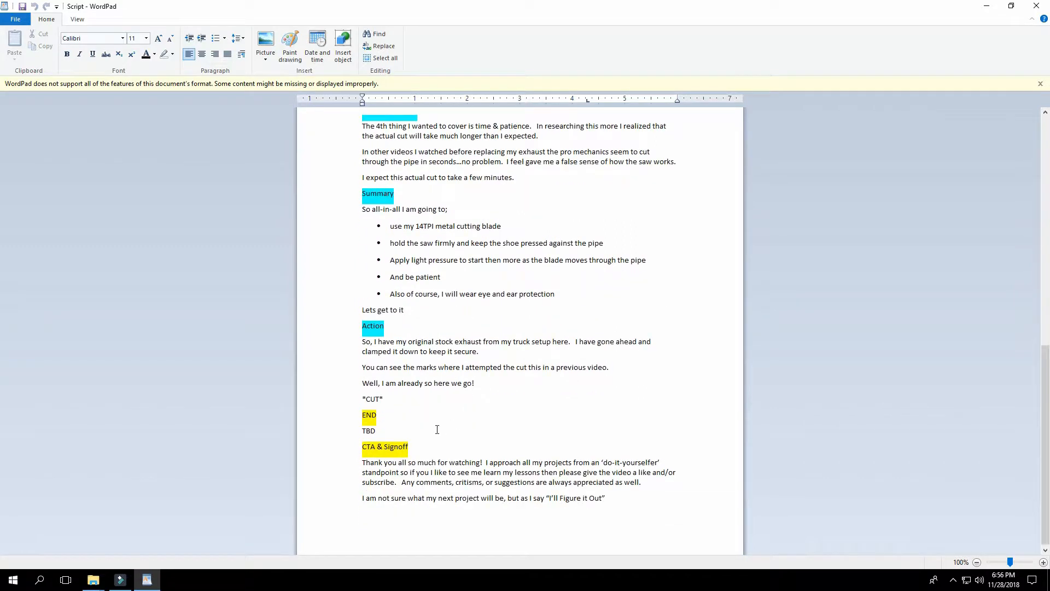
pyautogui.scroll(7, 448, 464)
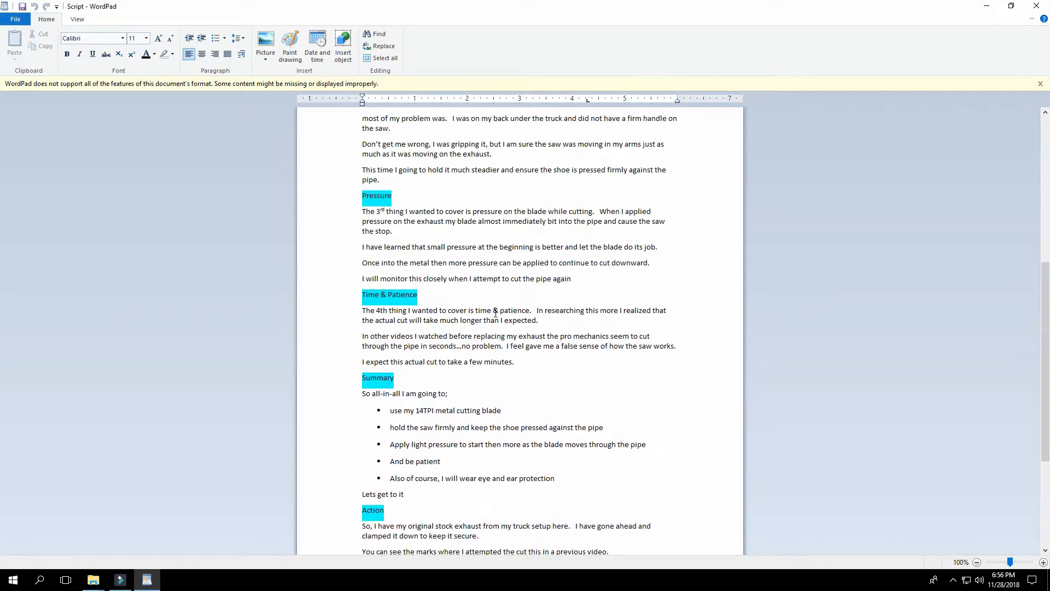
pyautogui.click(120, 580)
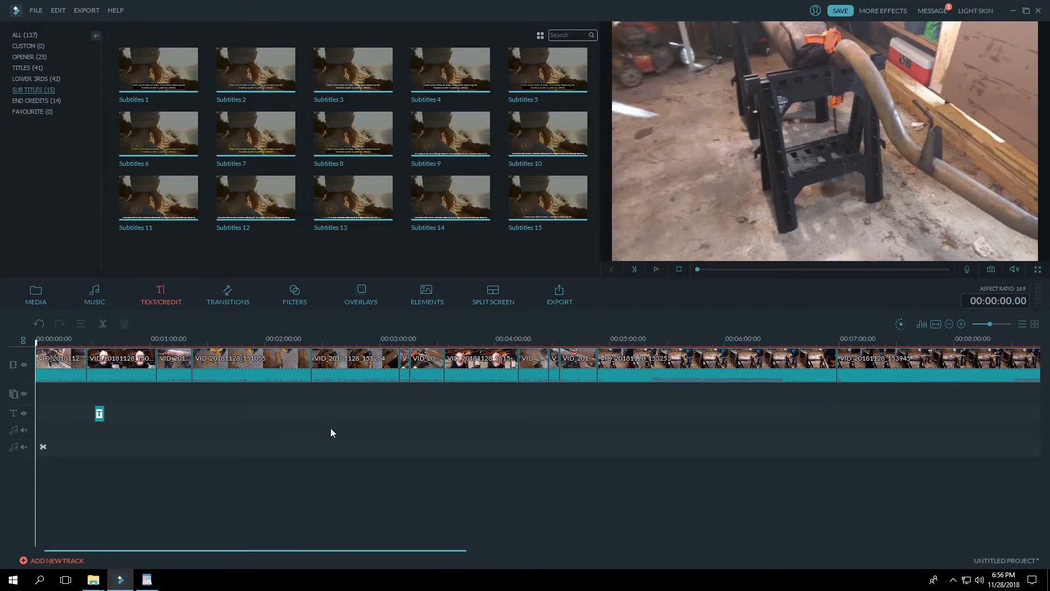
# Step: Switch between the WordPad script and the Filmora timeline to compare them, then return to the start of the script
pyautogui.click(147, 578)
pyautogui.scroll(7, 445, 287)
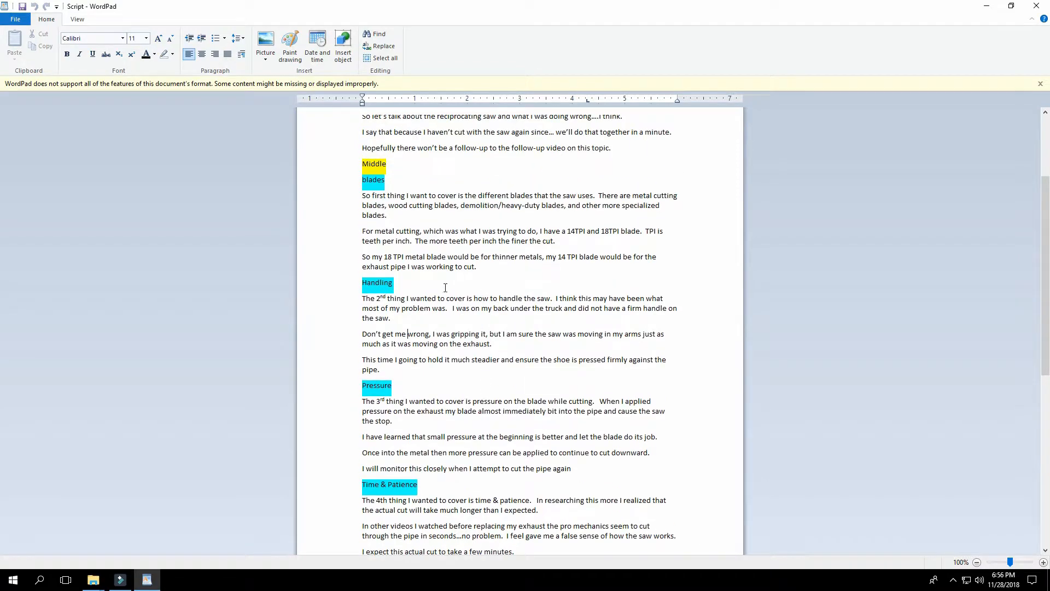
pyautogui.scroll(4, 520, 295)
pyautogui.click(121, 579)
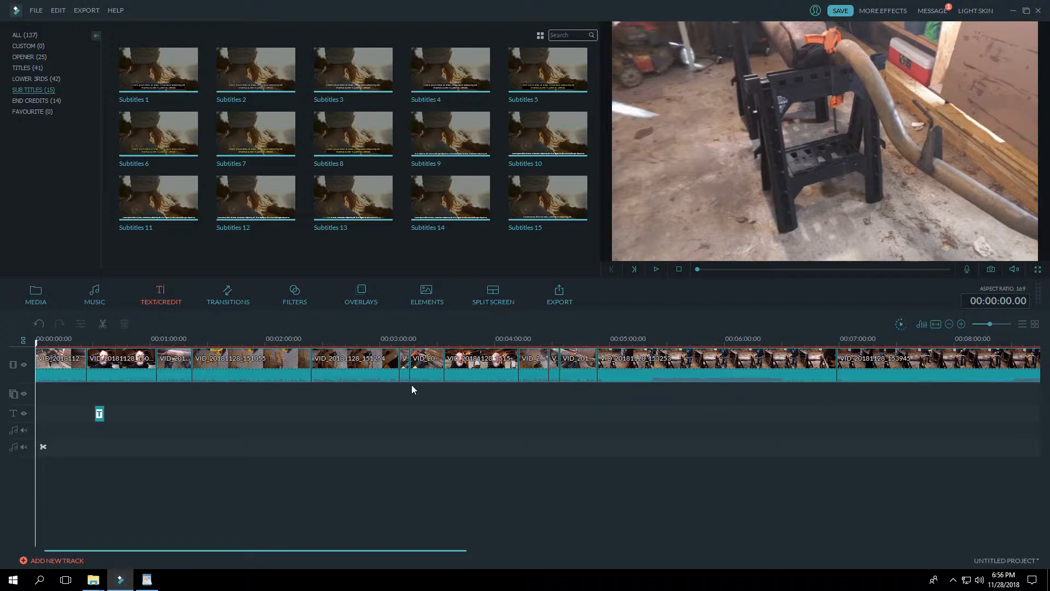
pyautogui.click(146, 579)
pyautogui.scroll(-2, 455, 331)
pyautogui.scroll(3, 453, 329)
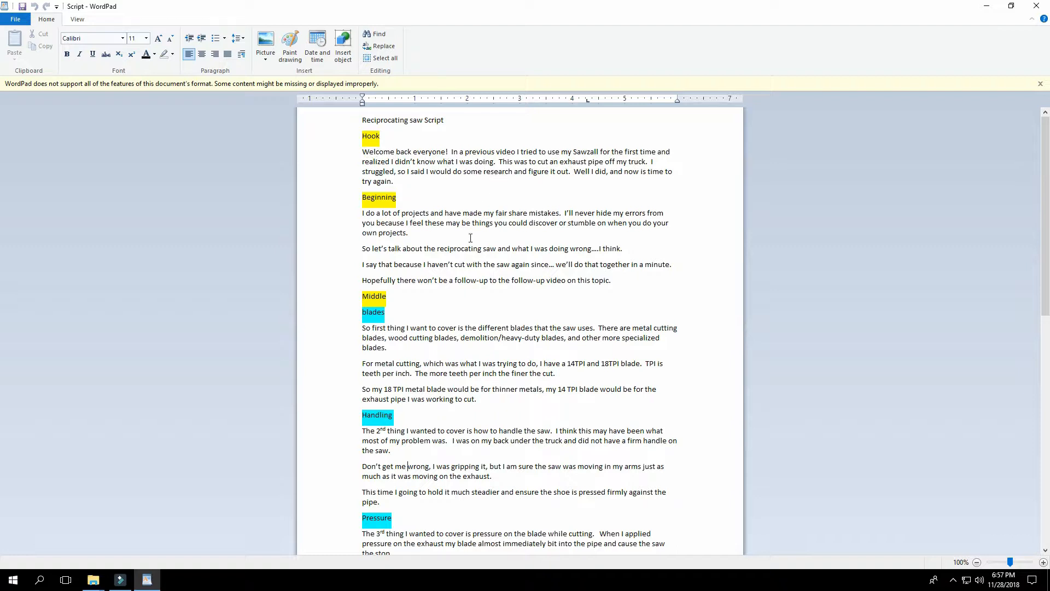
# Step: Follow the script paragraph by paragraph from Beginning through the blades and Handling sections
pyautogui.click(441, 221)
pyautogui.click(441, 249)
pyautogui.click(441, 265)
pyautogui.click(441, 280)
pyautogui.click(410, 331)
pyautogui.click(439, 368)
pyautogui.click(437, 397)
pyautogui.scroll(-1, 493, 331)
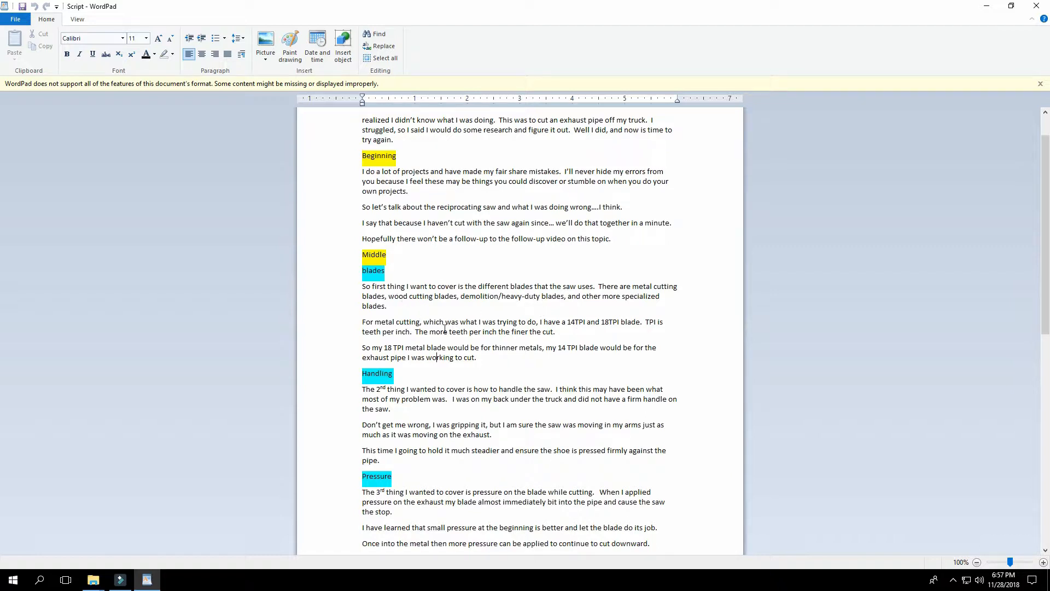
pyautogui.click(464, 394)
pyautogui.scroll(-2, 462, 397)
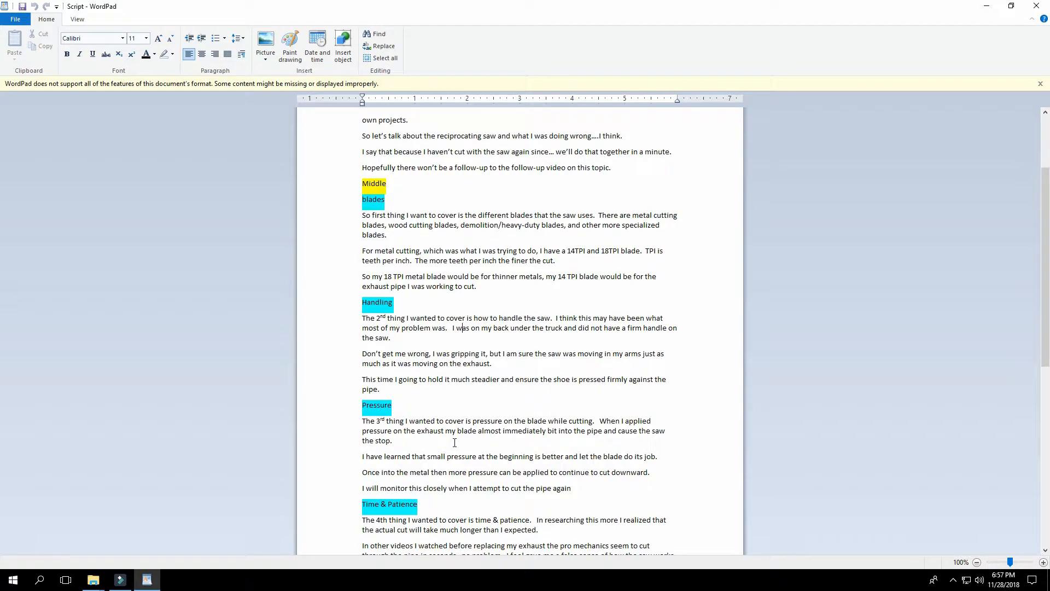
# Step: Skim the script through to CTA & Signoff, check the Filmora timeline, and review the script's middle sections again
pyautogui.scroll(1, 539, 390)
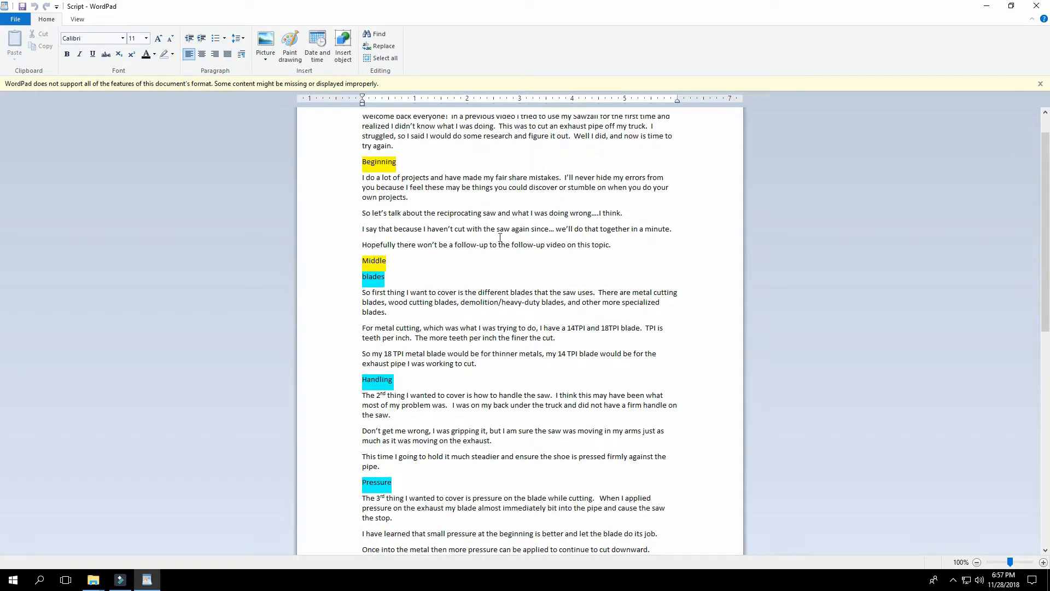
pyautogui.scroll(-6, 497, 237)
pyautogui.scroll(-9, 551, 344)
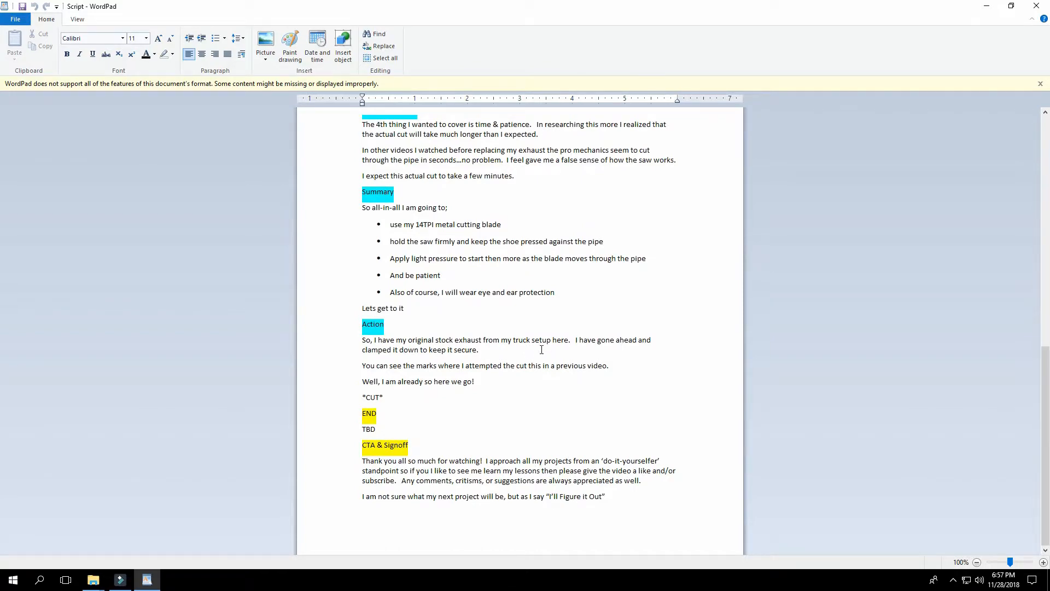
pyautogui.scroll(6, 525, 361)
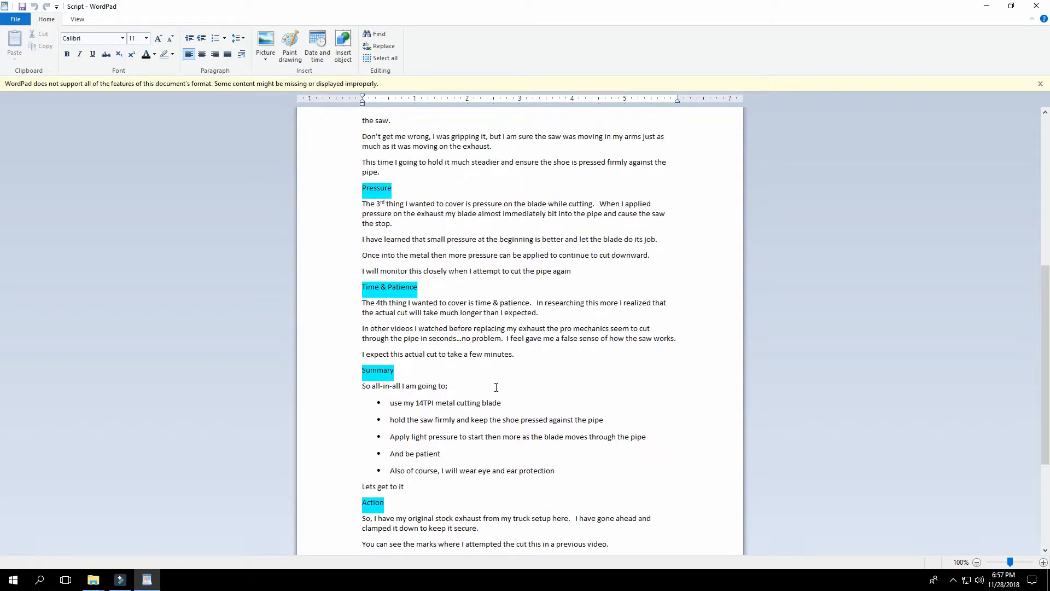
pyautogui.click(120, 579)
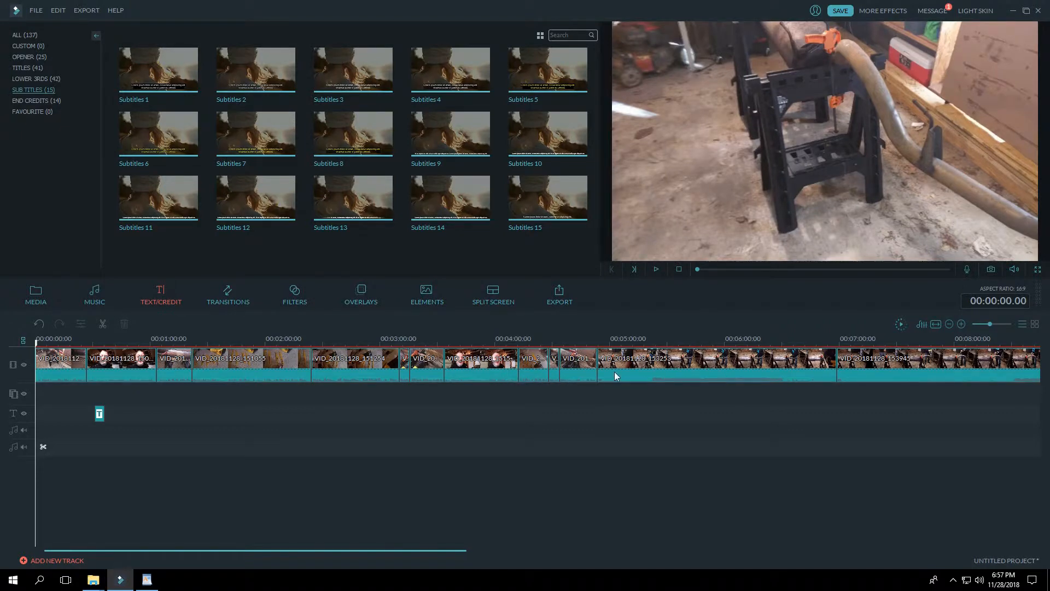
pyautogui.click(146, 580)
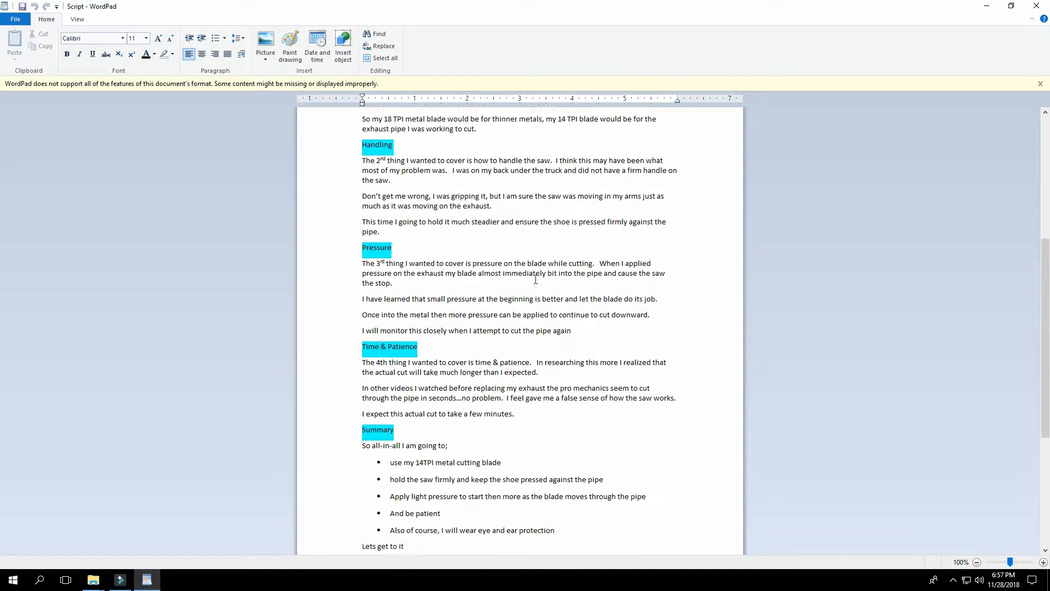
pyautogui.scroll(8, 532, 283)
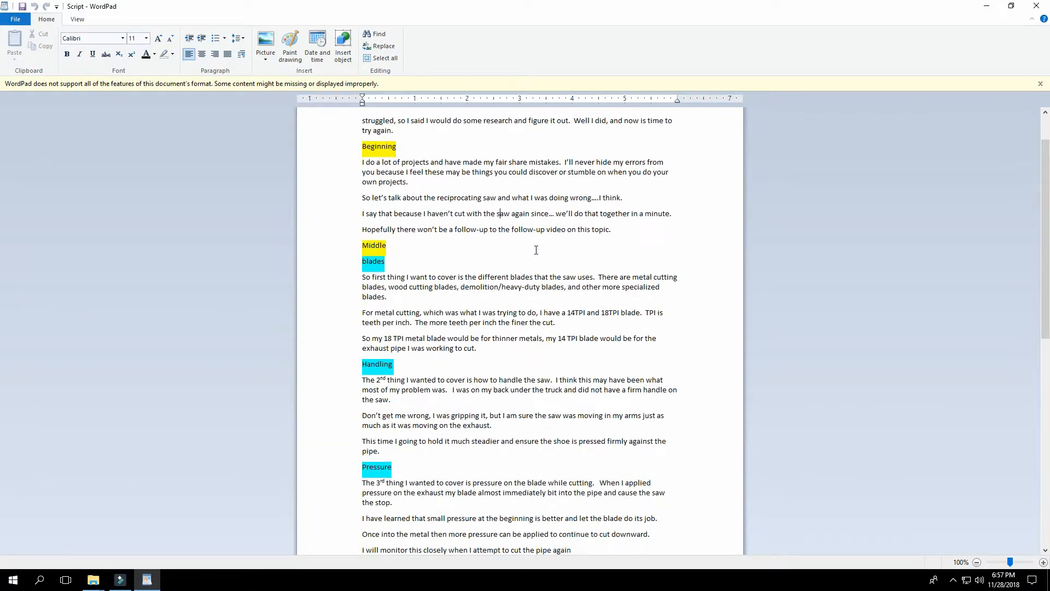
pyautogui.scroll(-11, 537, 250)
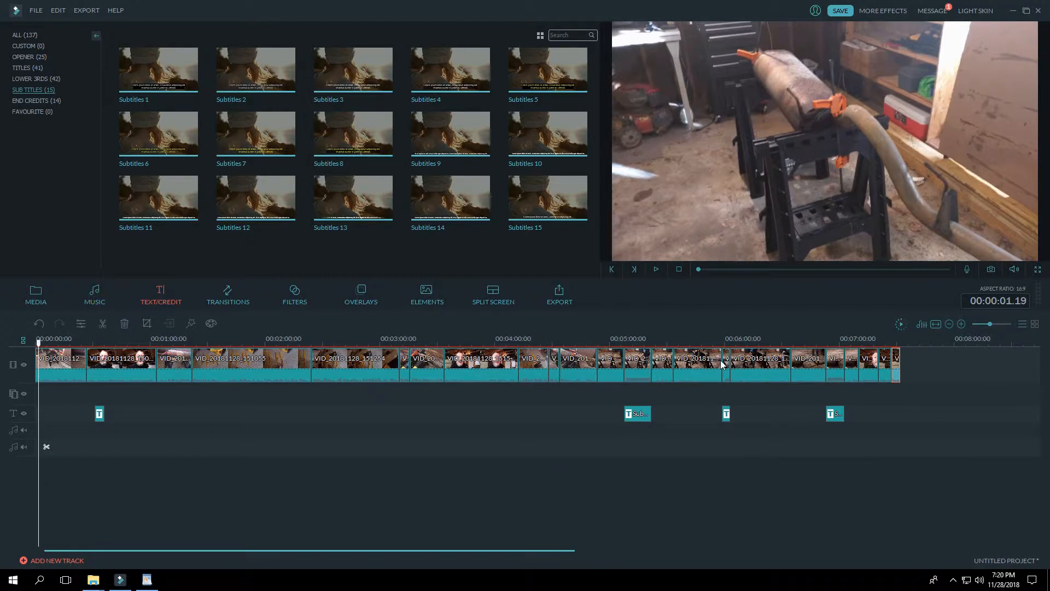
# Step: In Filmora, inspect the audio volume, speed and duration of the sped-up clip above the first "Sound reduced 90%, Speed x5" subtitle
pyautogui.click(635, 370)
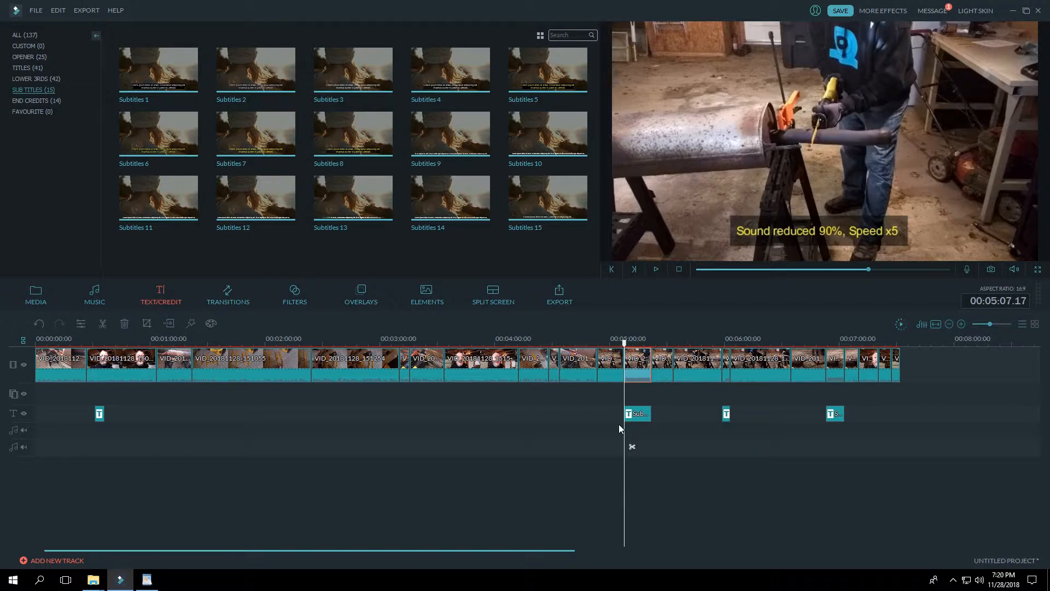
pyautogui.click(634, 414)
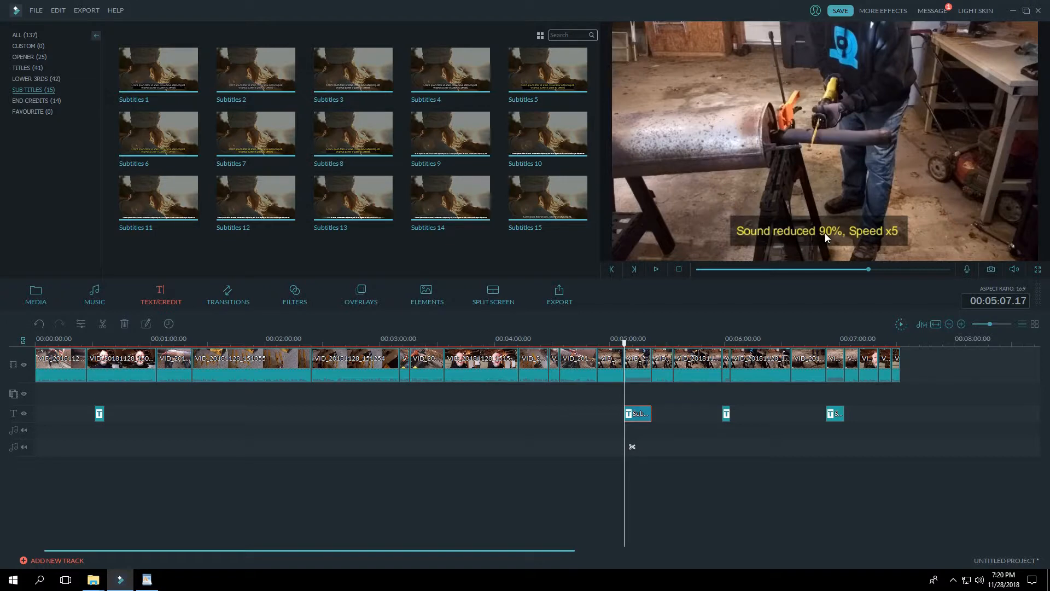
pyautogui.doubleClick(640, 373)
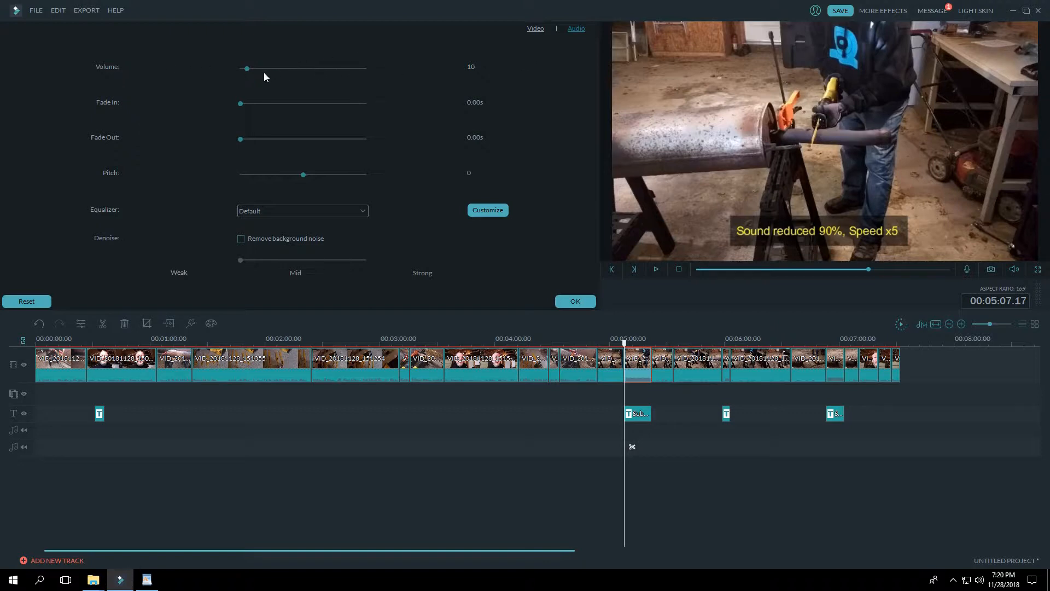
pyautogui.click(535, 29)
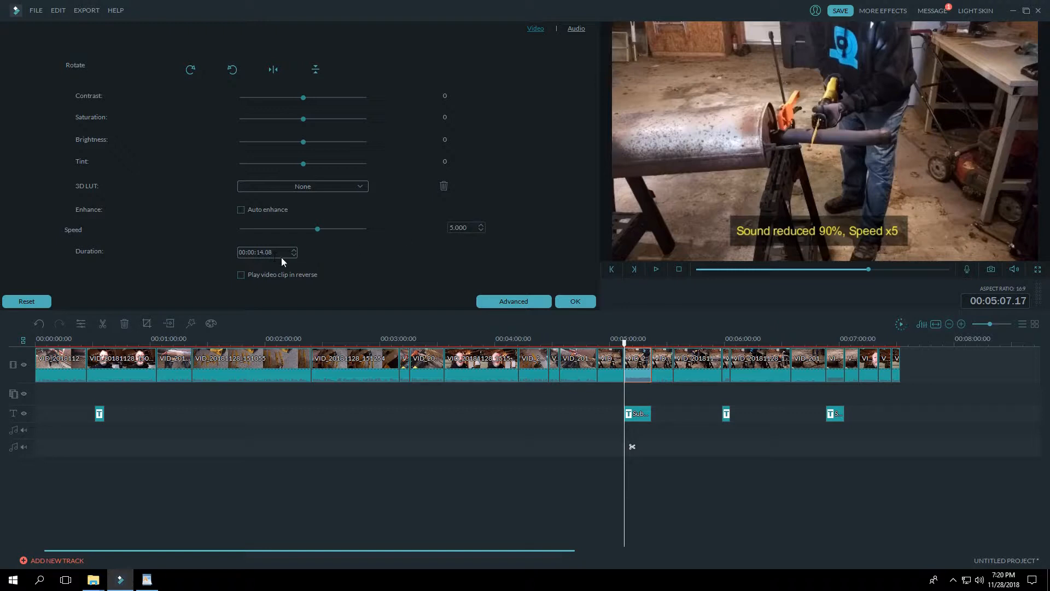
pyautogui.click(575, 302)
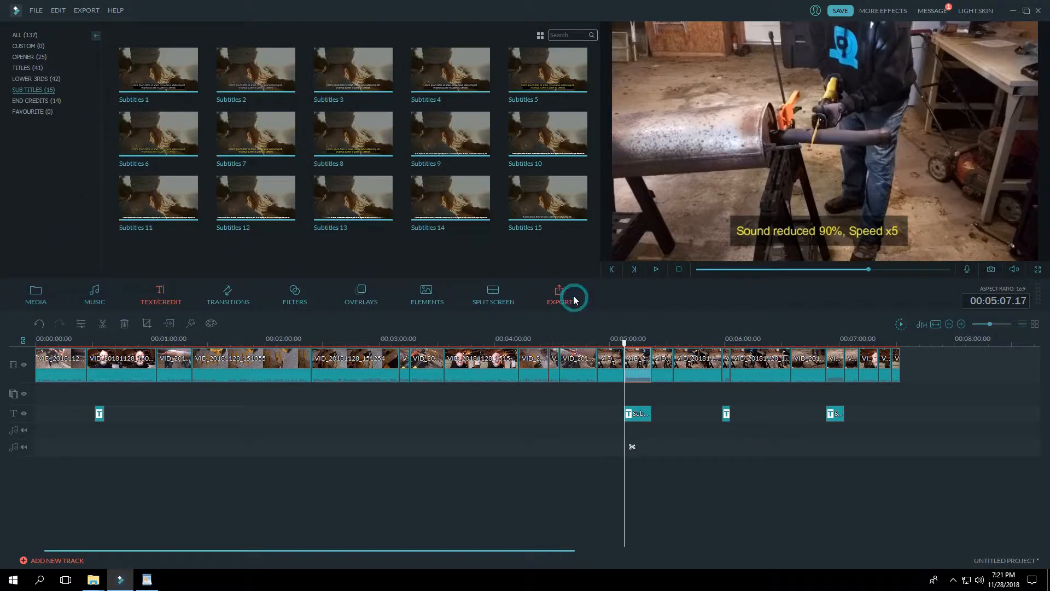
# Step: Check the duration of the first "Sound reduced 90%, Speed x5" subtitle
pyautogui.click(643, 415)
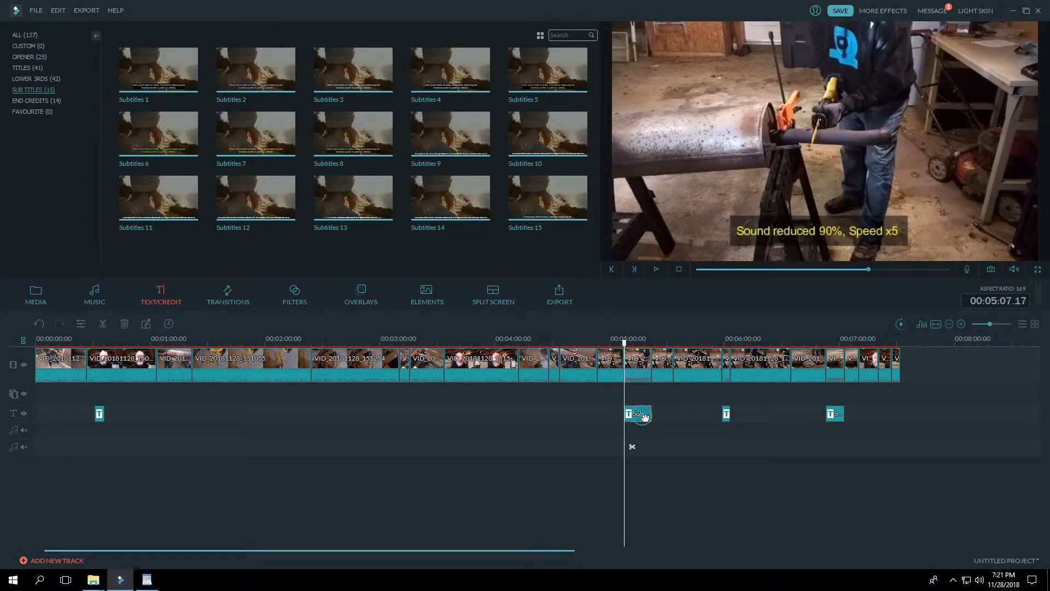
pyautogui.click(169, 323)
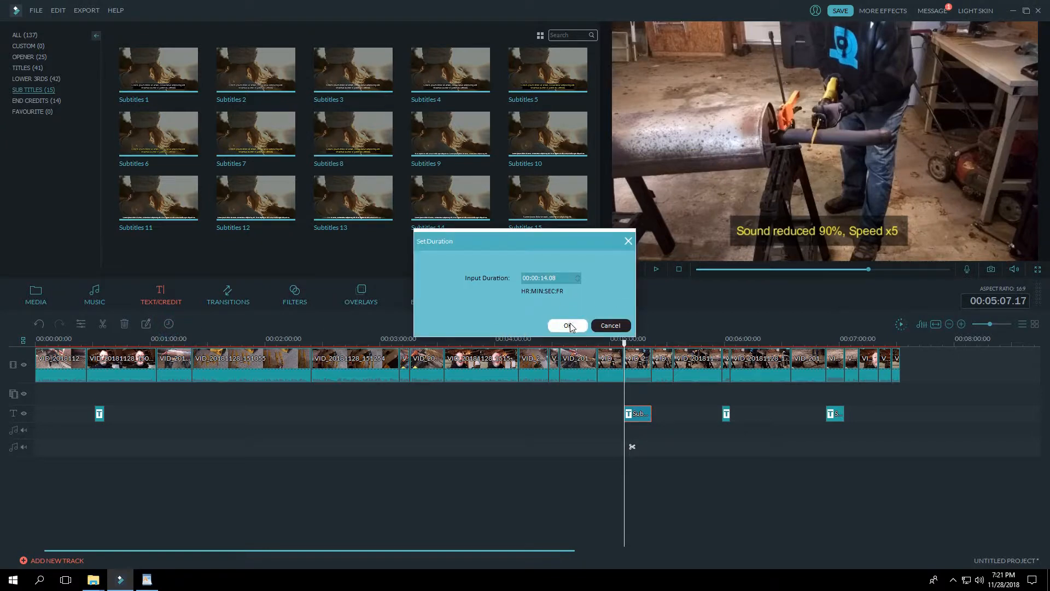
pyautogui.click(568, 326)
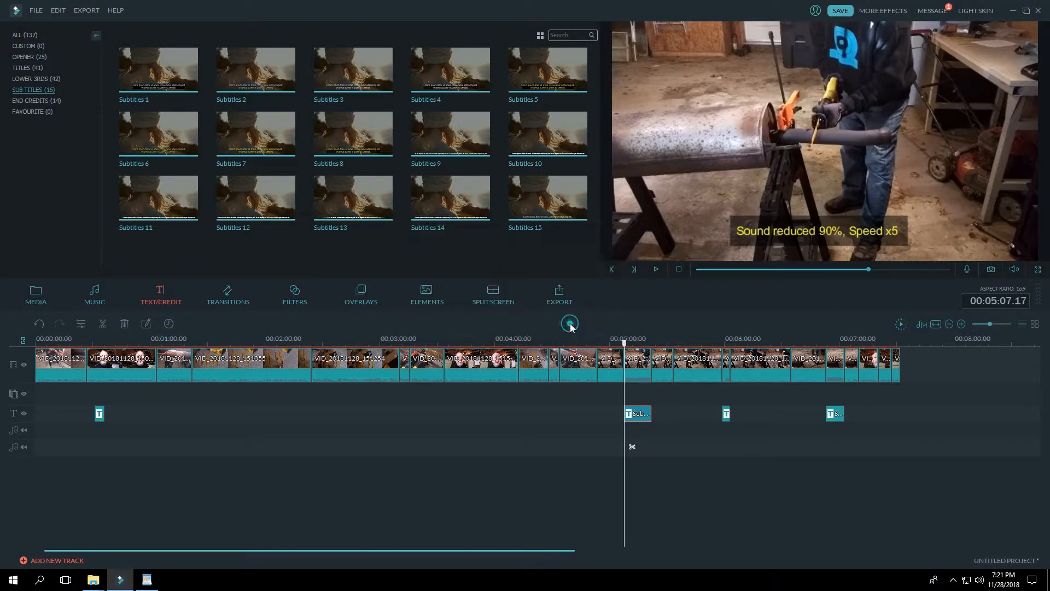
# Step: View the first speed subtitle's copy and paste options, and preview the two matching subtitles further along the timeline
pyautogui.rightClick(640, 411)
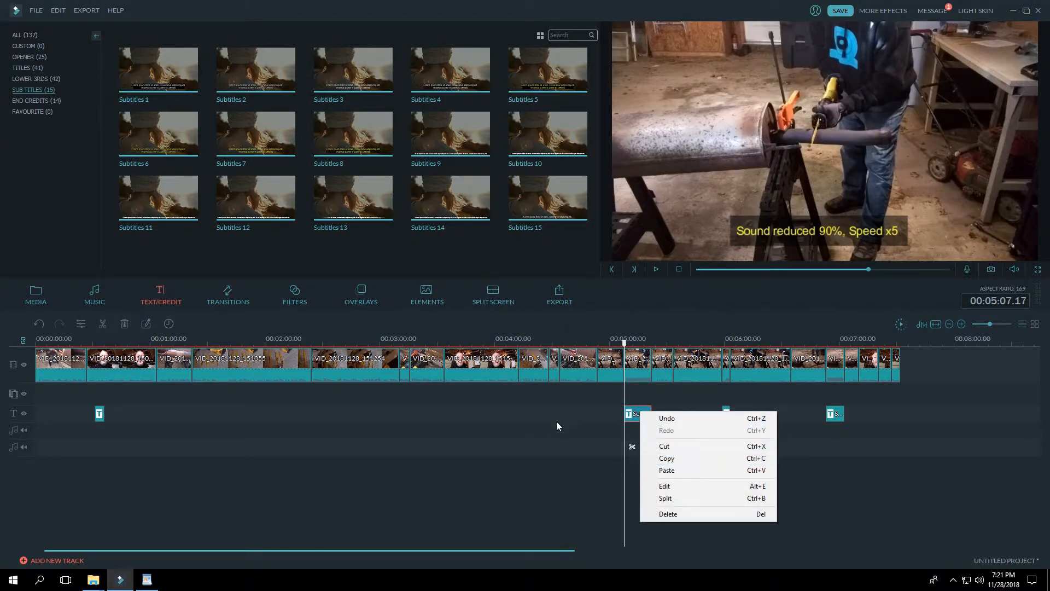
pyautogui.click(793, 412)
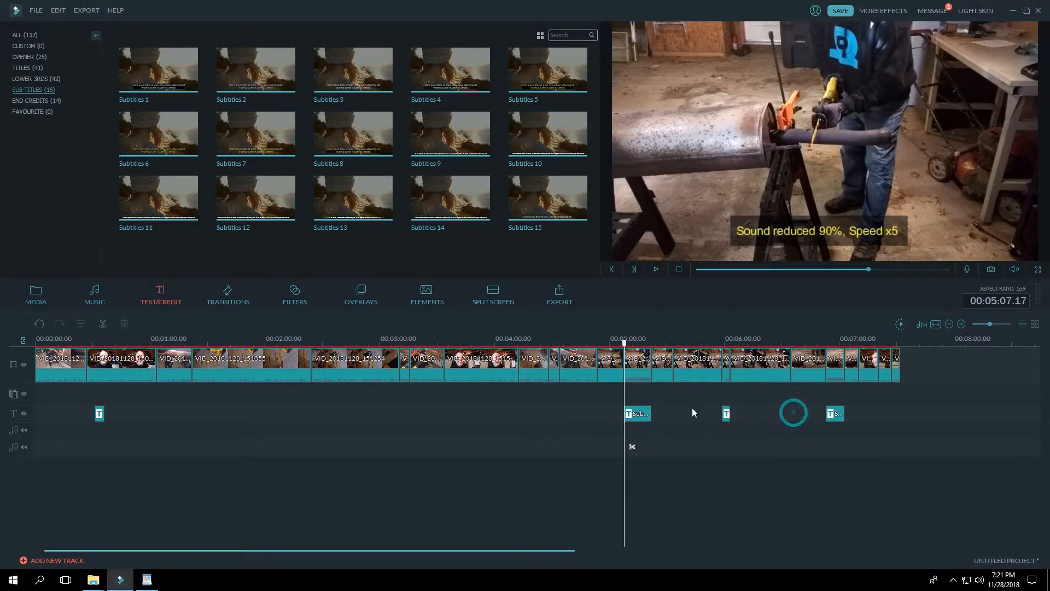
pyautogui.click(647, 416)
pyautogui.click(726, 416)
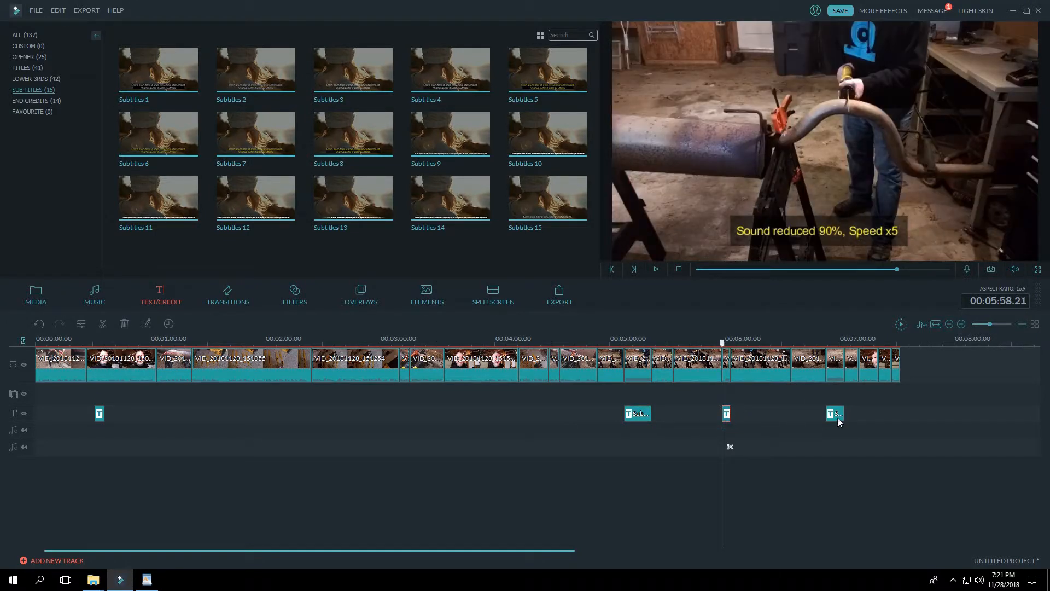
pyautogui.click(837, 417)
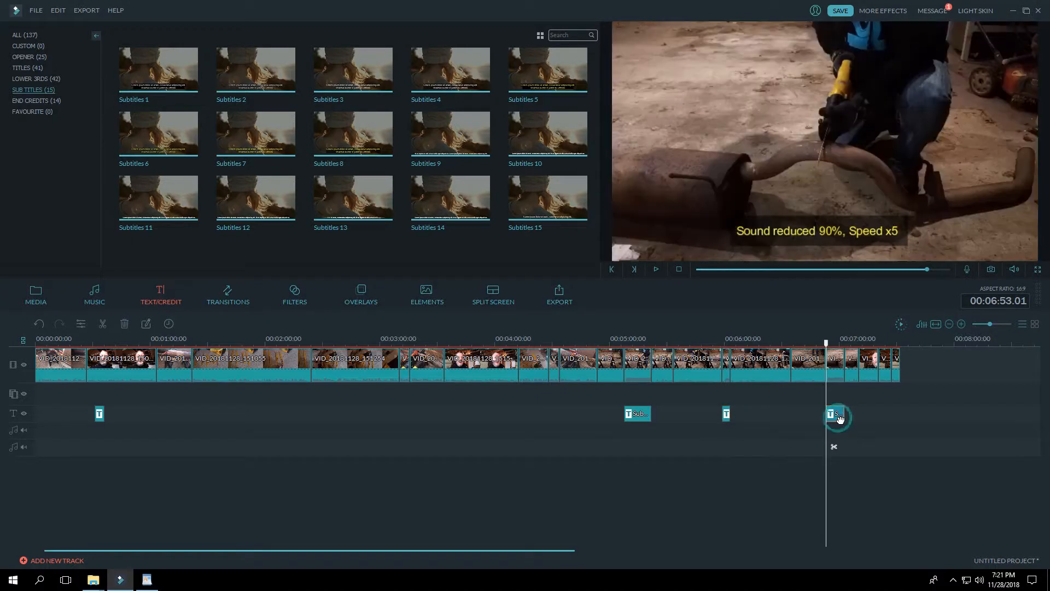
# Step: Inspect the speed, duration and audio volume of the clip above the second speed subtitle
pyautogui.doubleClick(726, 375)
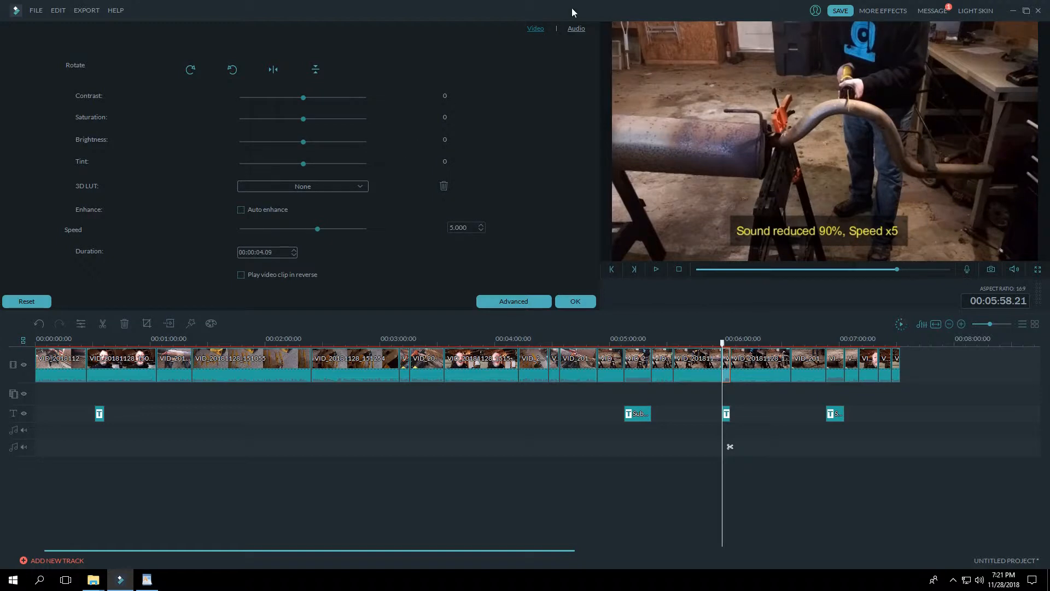
pyautogui.click(576, 28)
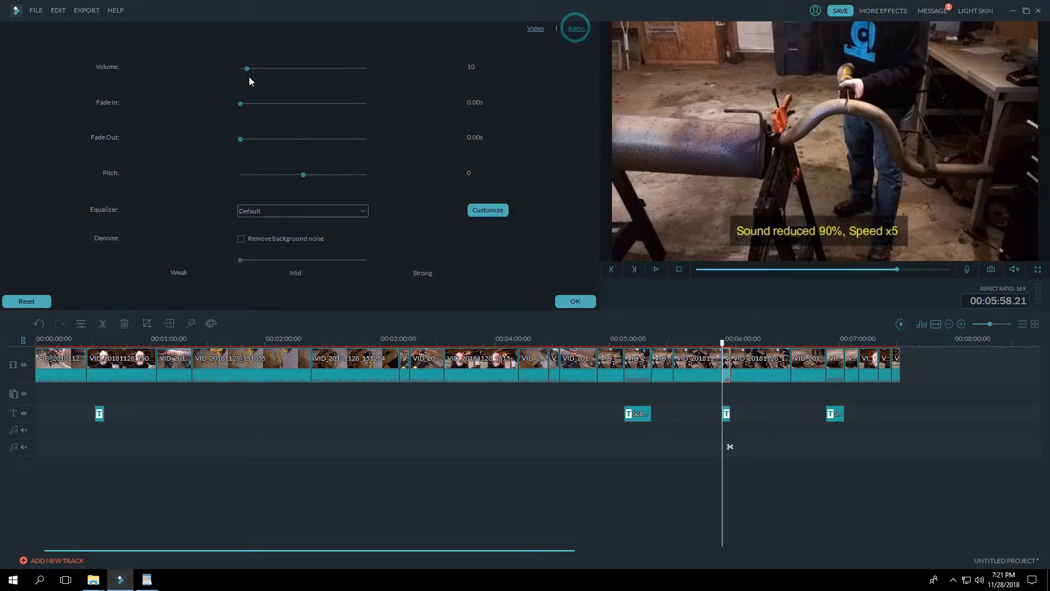
pyautogui.click(534, 30)
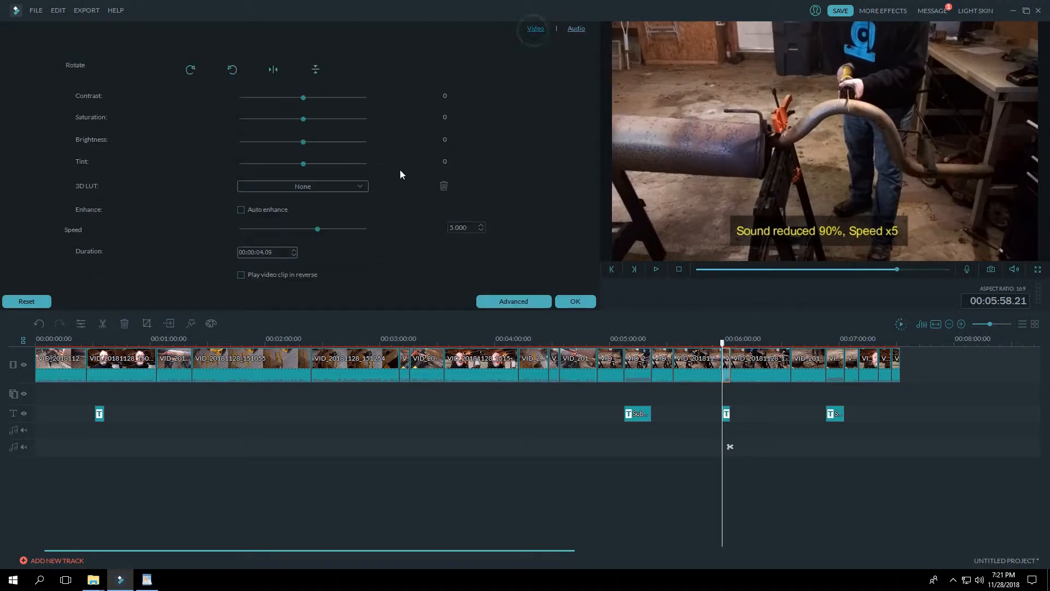
pyautogui.click(575, 301)
# Step: Review the second speed subtitle's text settings and duration without changing them
pyautogui.doubleClick(727, 415)
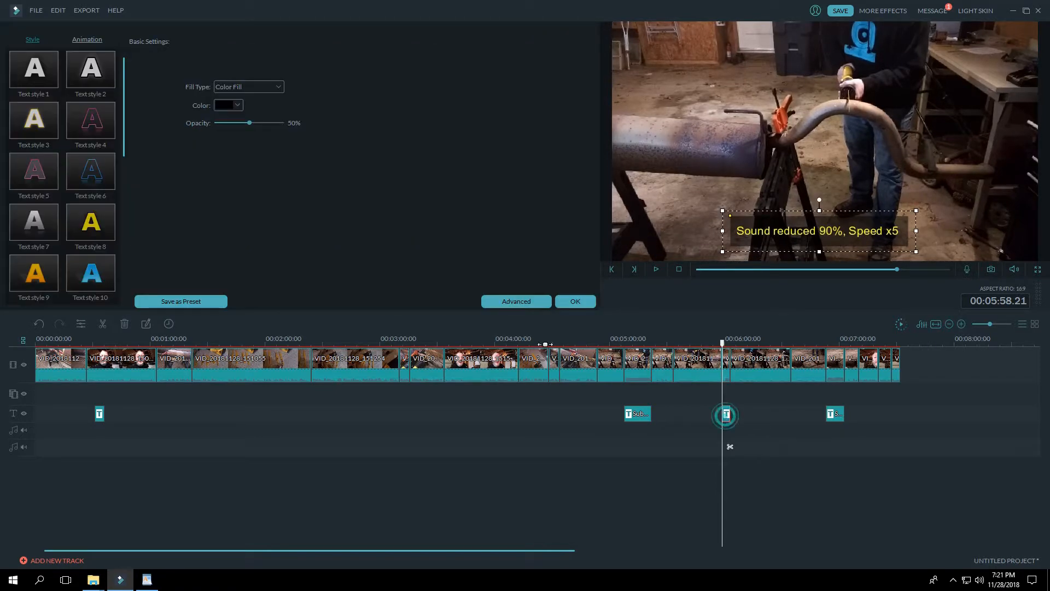
pyautogui.click(575, 301)
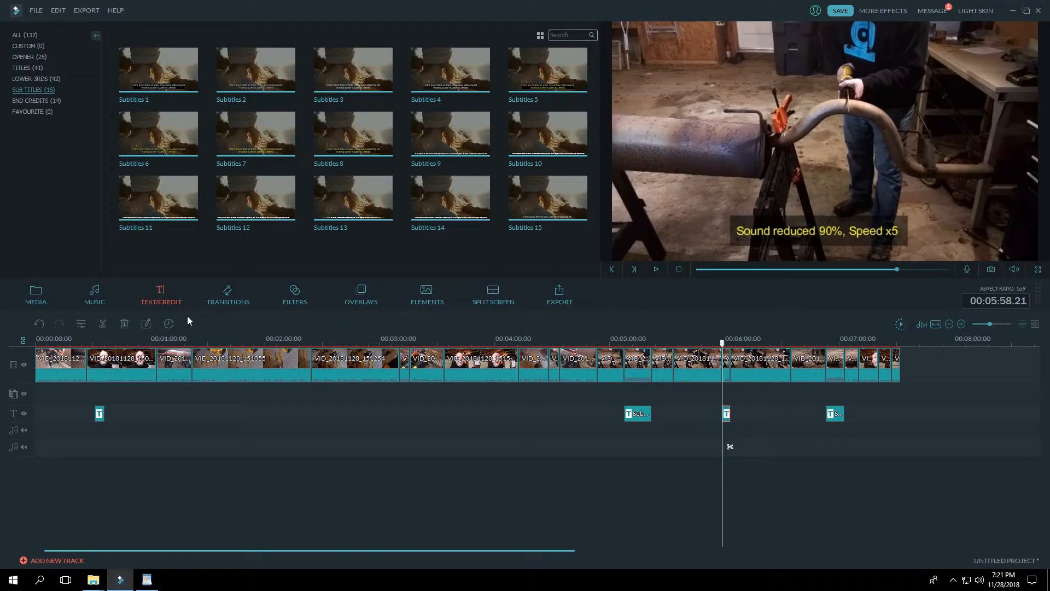
pyautogui.click(169, 324)
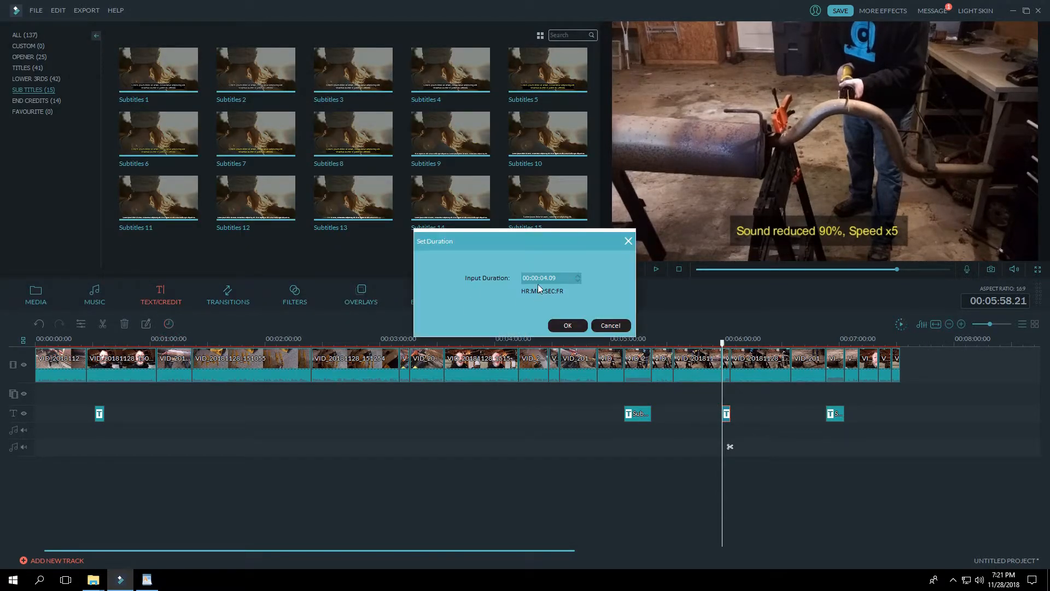
pyautogui.click(613, 326)
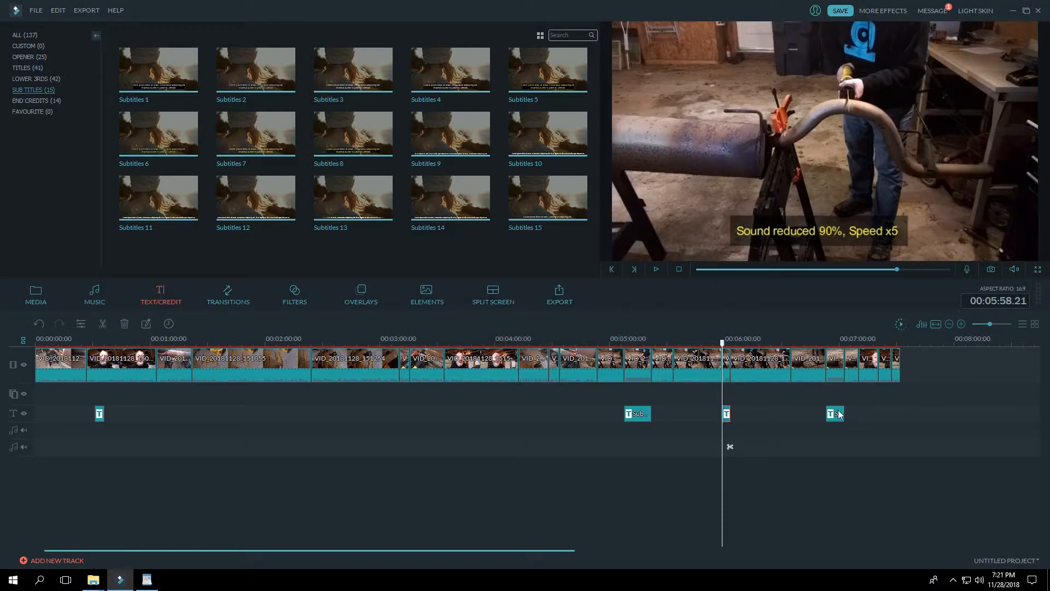
# Step: Compare the last sped-up clip's speed and duration settings with the duration of its subtitle
pyautogui.doubleClick(835, 375)
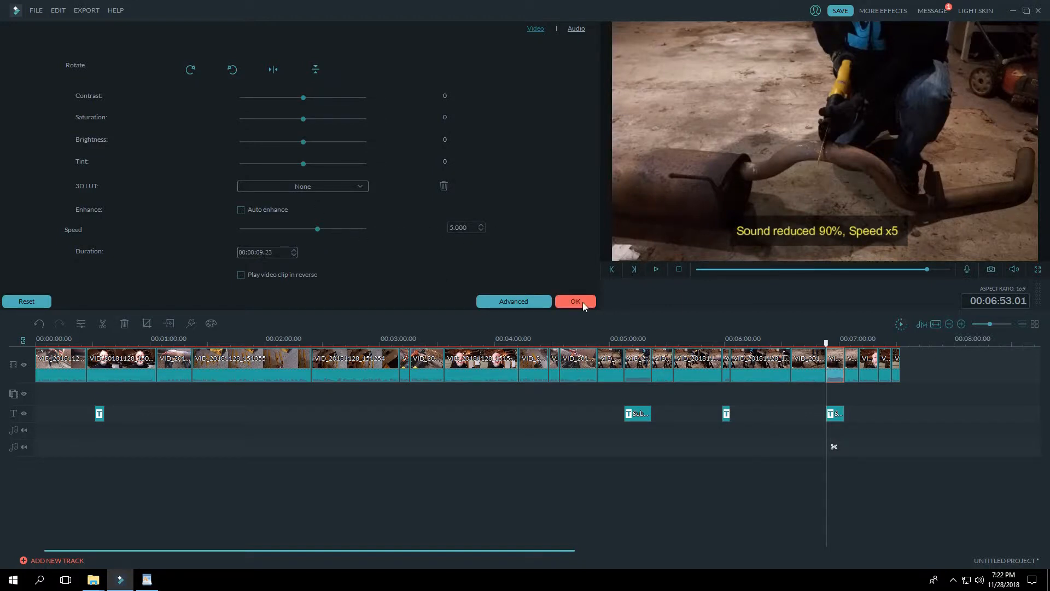
pyautogui.click(581, 302)
pyautogui.click(836, 413)
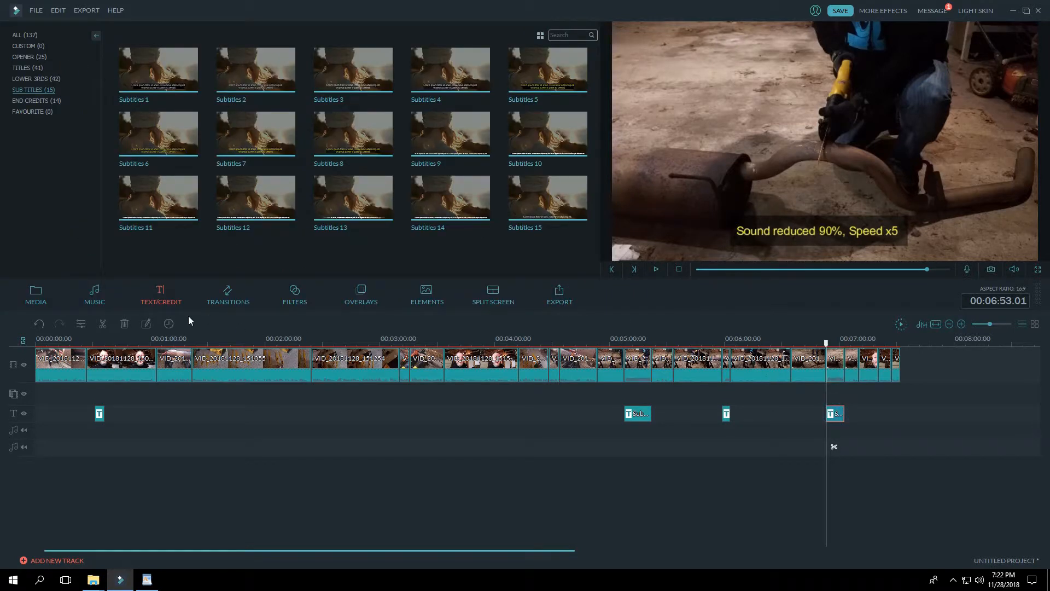
pyautogui.click(169, 324)
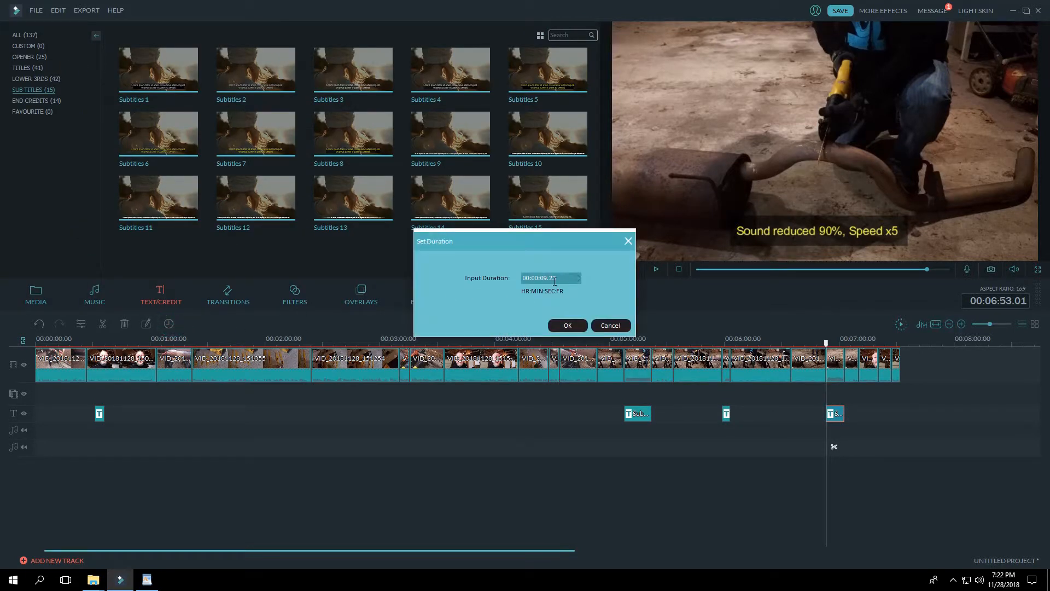
pyautogui.click(610, 326)
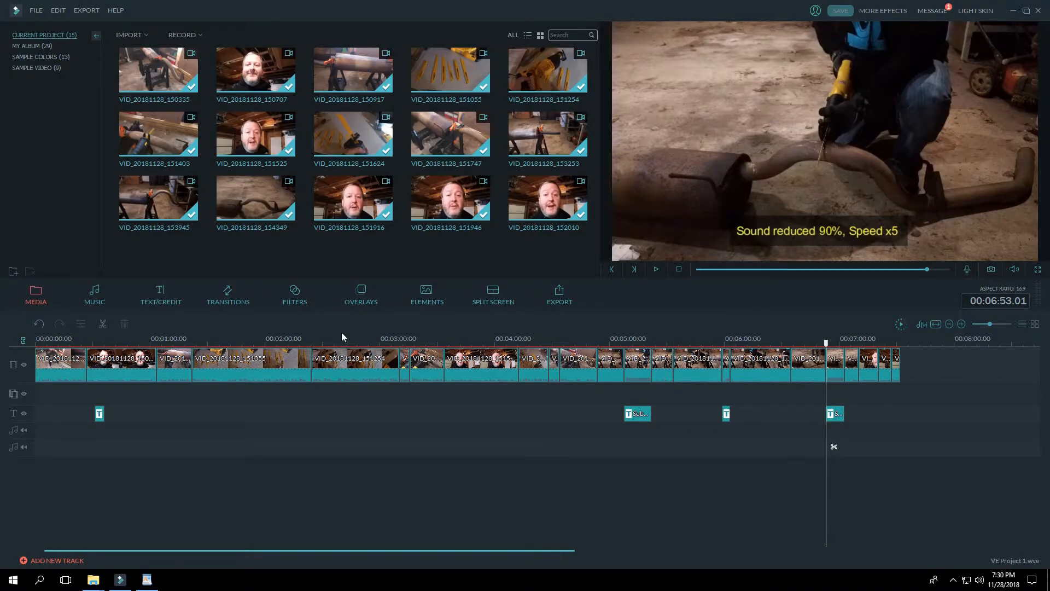
# Step: Import the photo IMG_20181128_145604 from the Original folder into the project media
pyautogui.click(36, 294)
pyautogui.click(35, 294)
pyautogui.click(36, 12)
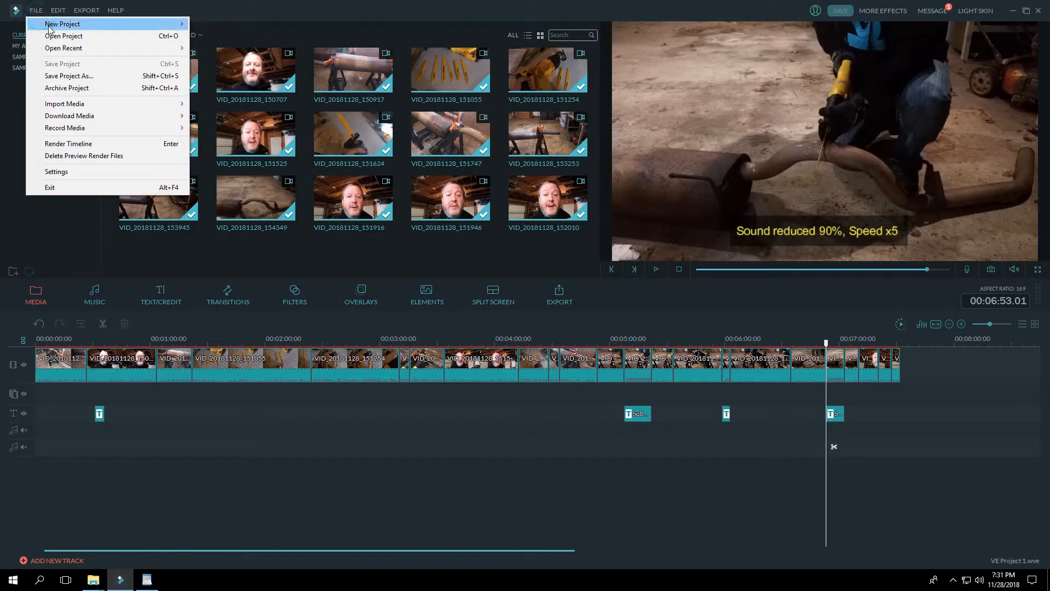
pyautogui.moveTo(82, 105)
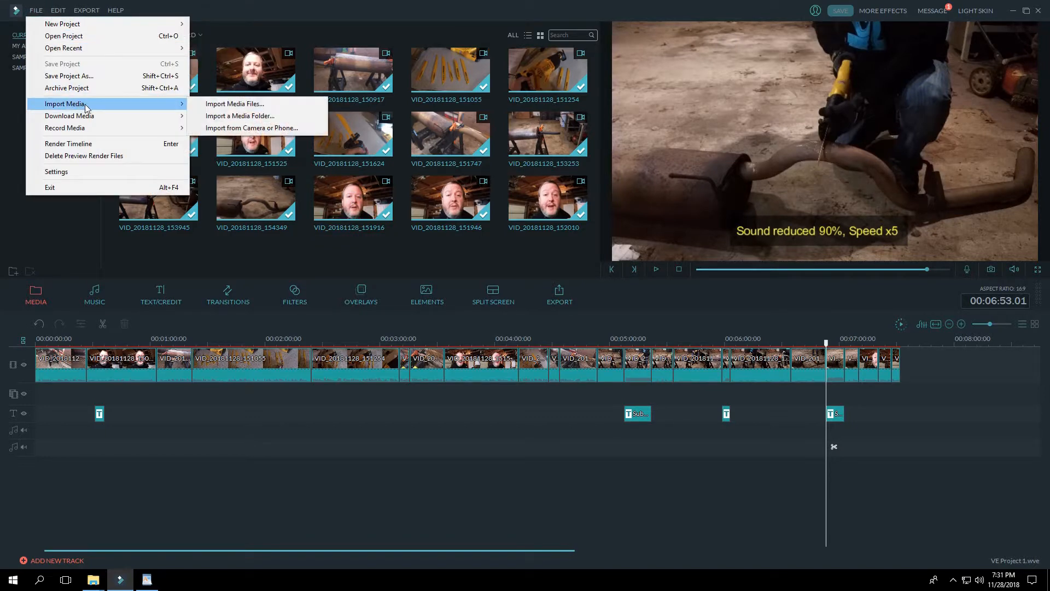
pyautogui.click(210, 105)
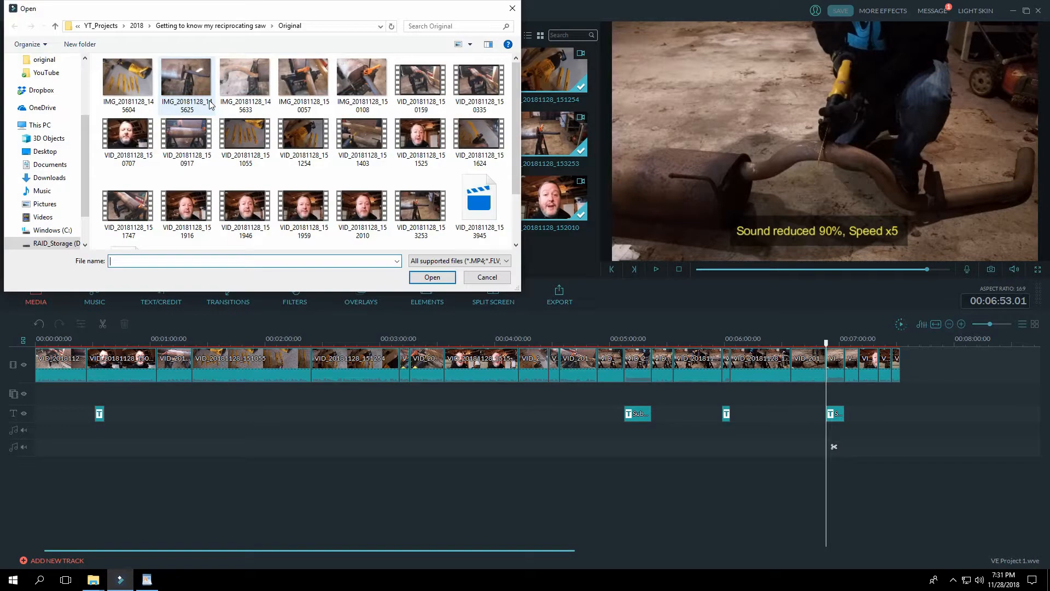
pyautogui.click(118, 82)
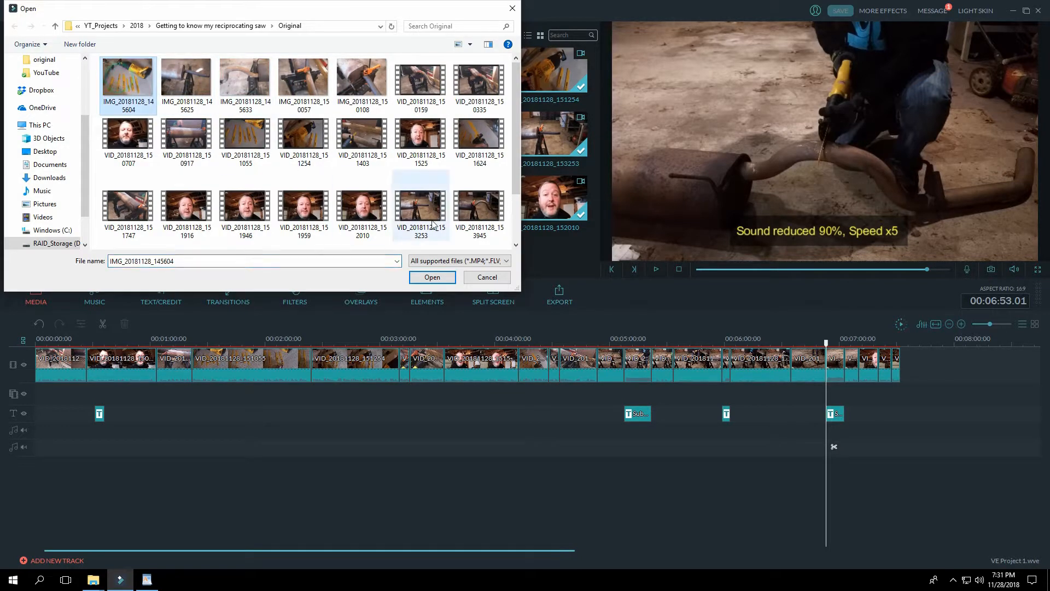
pyautogui.click(432, 277)
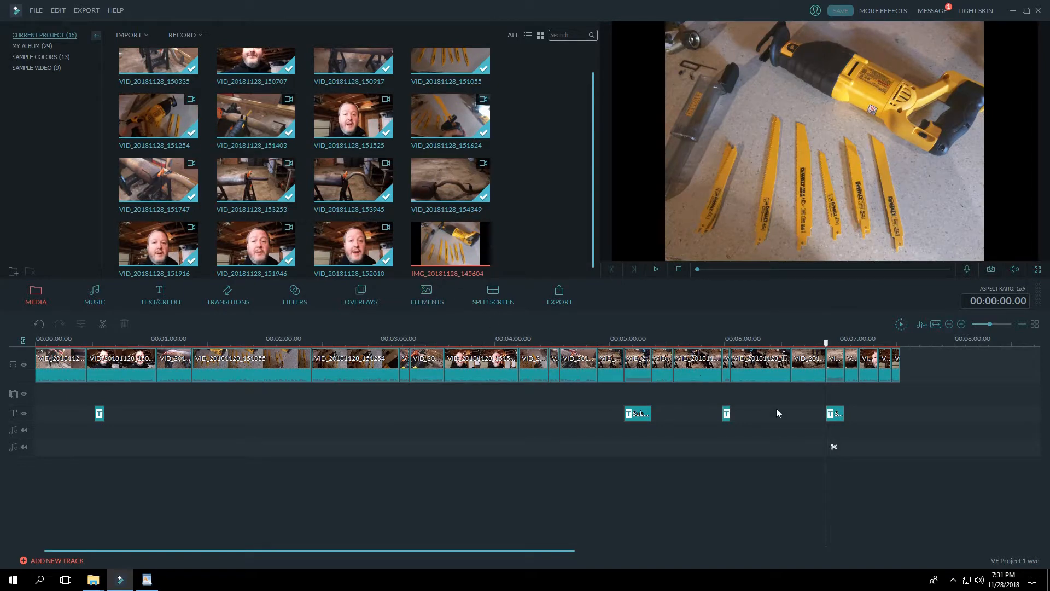
# Step: Add the imported saw and blades photo to the end of the main video track, after the last talking clip
pyautogui.scroll(1, 549, 206)
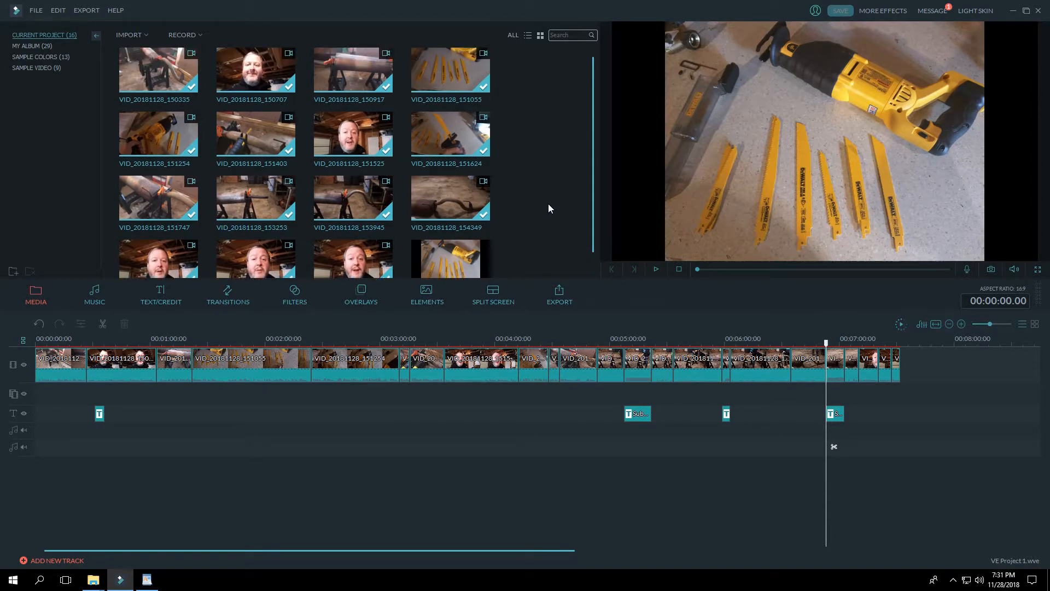
pyautogui.scroll(-1, 536, 155)
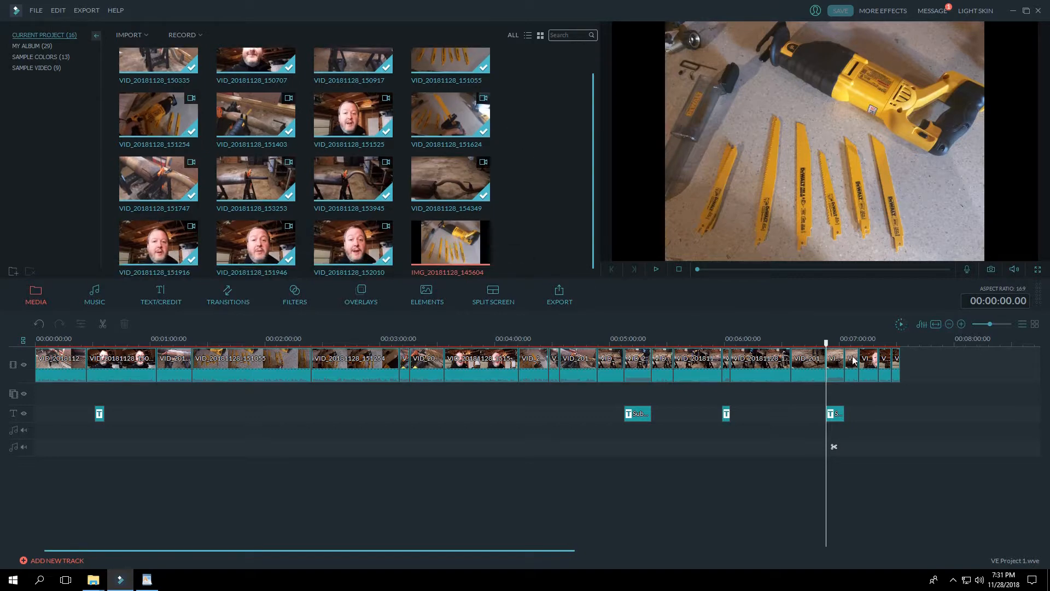
pyautogui.moveTo(826, 343); pyautogui.dragTo(897, 351)
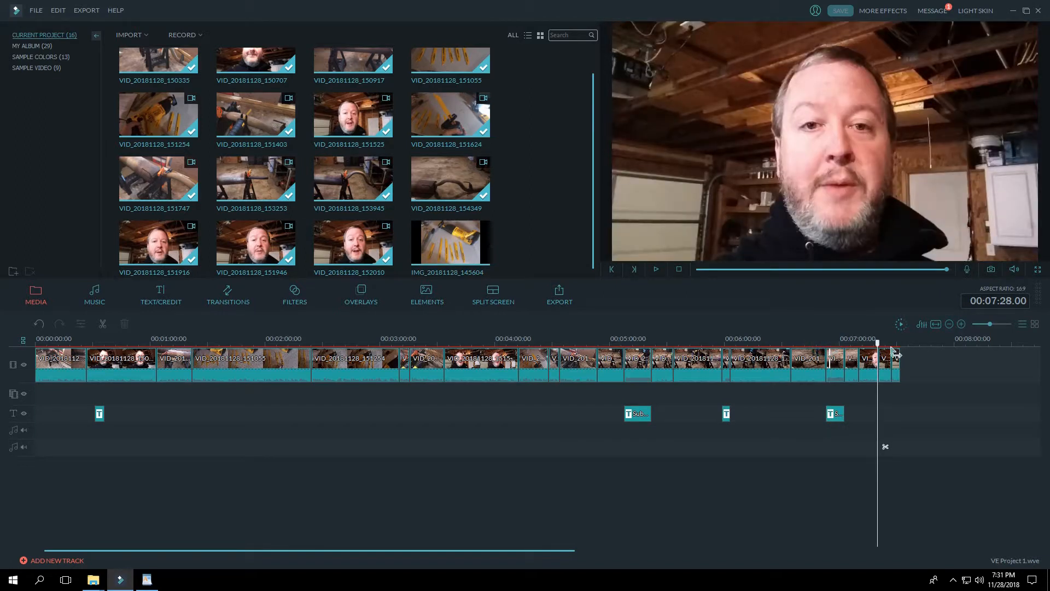
pyautogui.moveTo(451, 242); pyautogui.dragTo(906, 365)
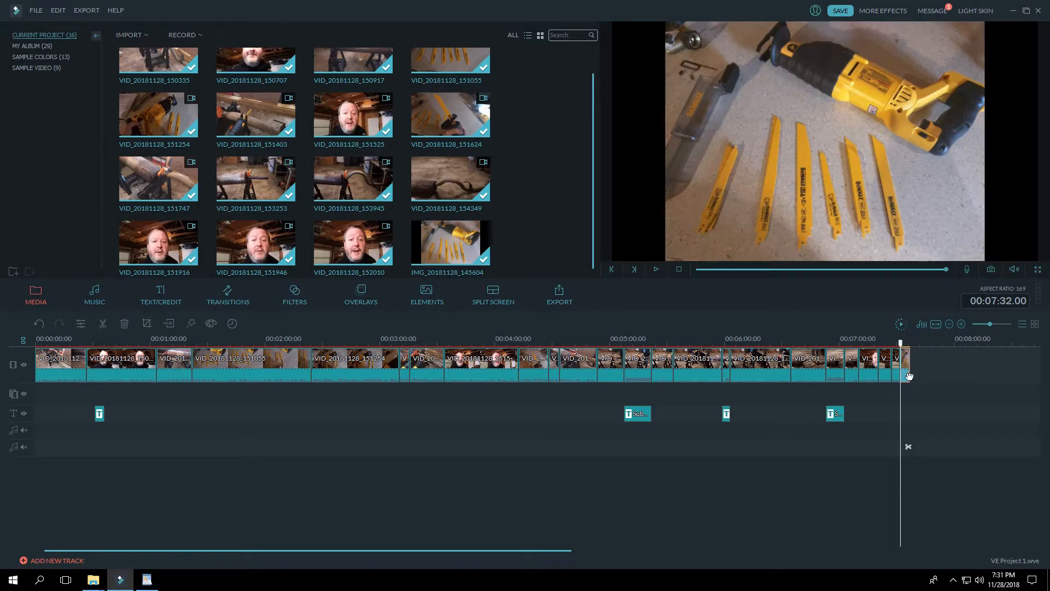
# Step: Set the duration of the saw and blades photo on the timeline to 15 seconds
pyautogui.click(906, 376)
pyautogui.click(232, 323)
pyautogui.click(544, 277)
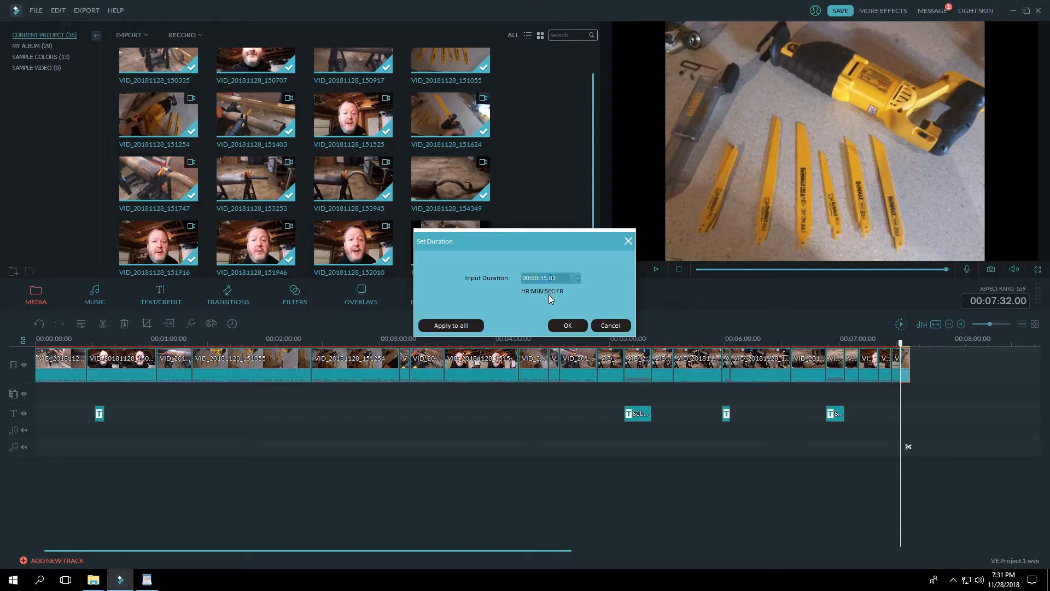
pyautogui.click(568, 325)
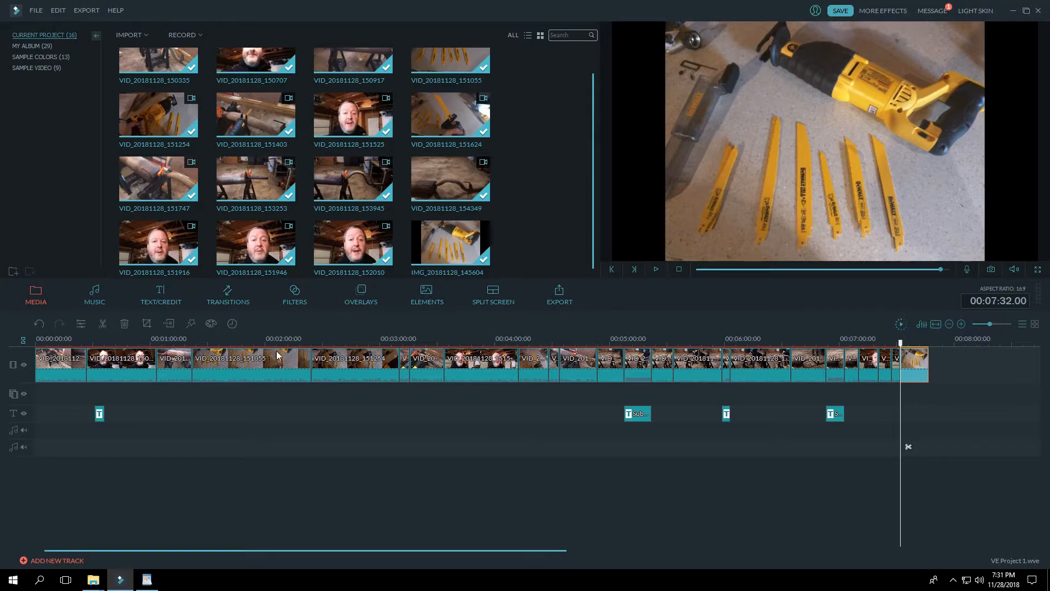
# Step: Open the transitions library and preview the Col_split_2 and ColourDistance transitions for the join between the last talking clip and the photo
pyautogui.click(233, 298)
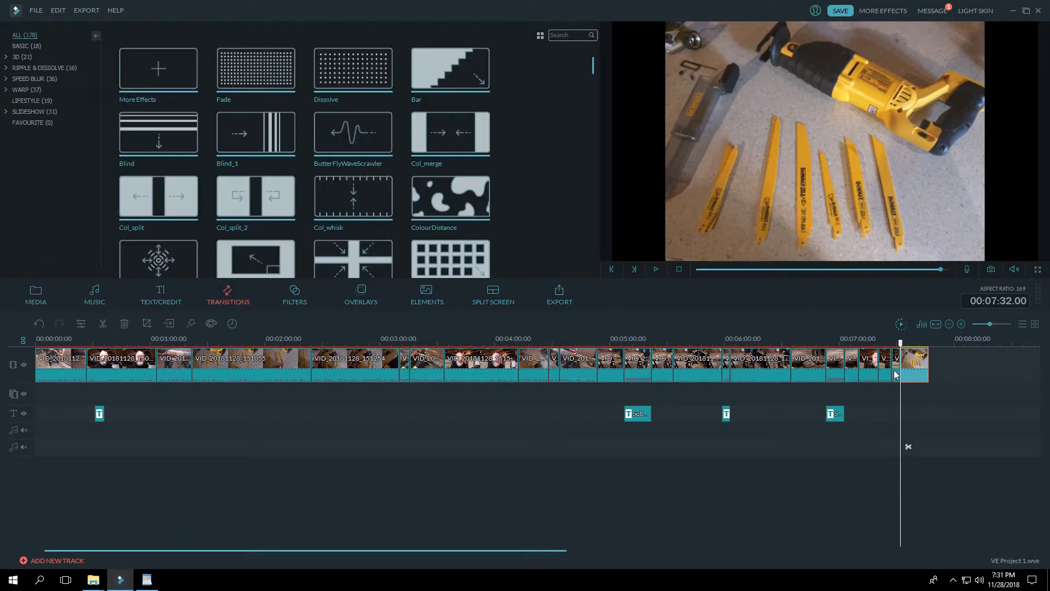
pyautogui.click(894, 373)
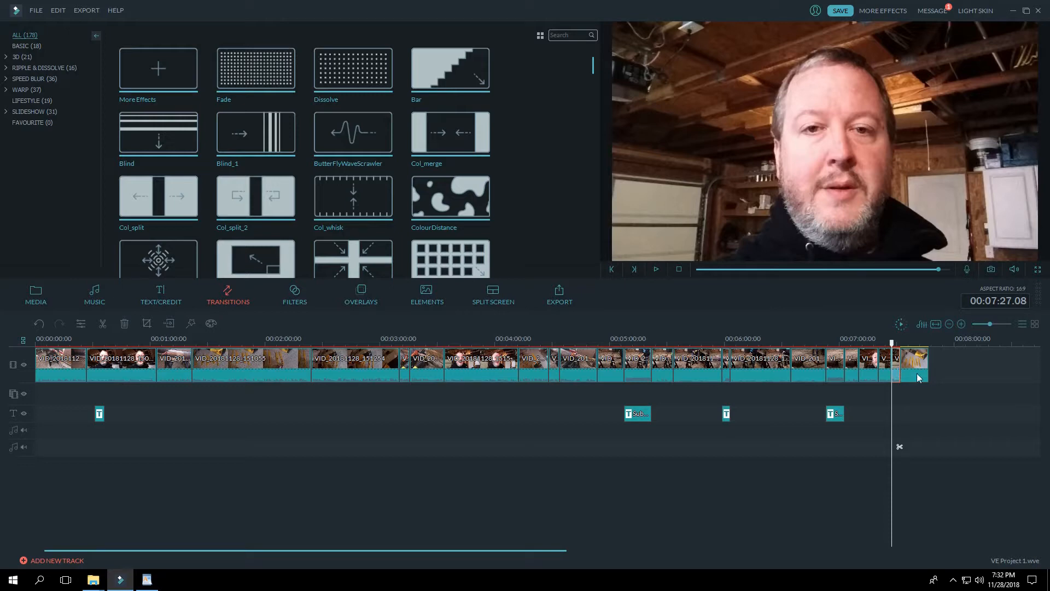
pyautogui.click(919, 376)
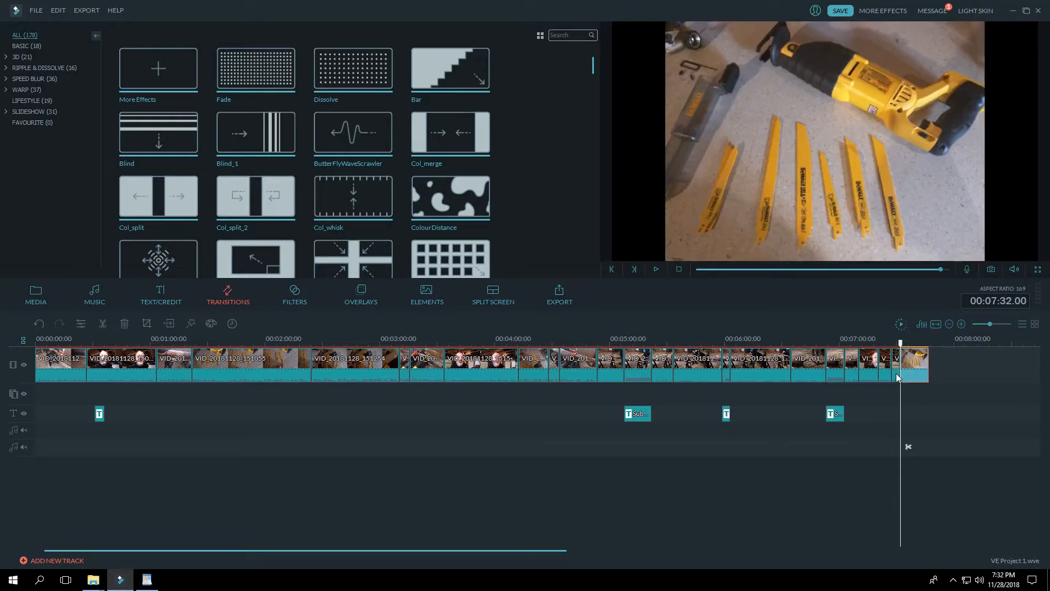
pyautogui.click(897, 378)
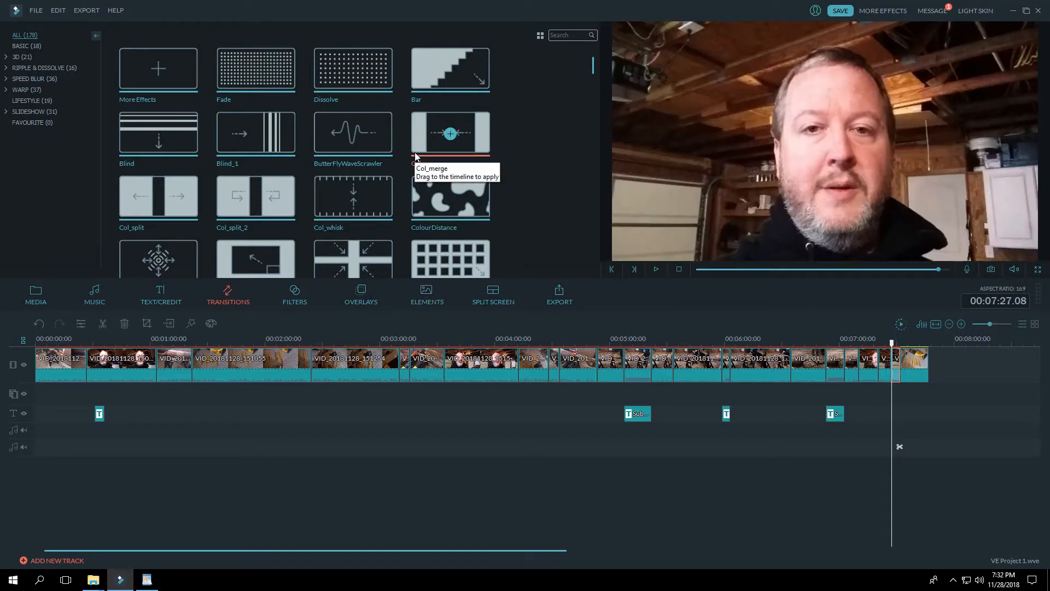
pyautogui.click(228, 202)
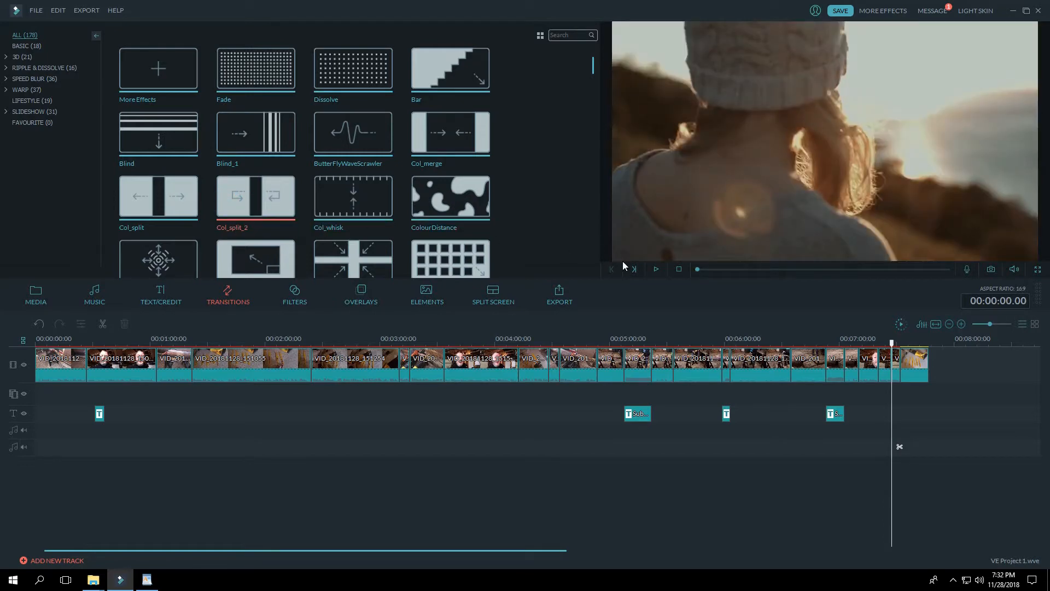
pyautogui.click(655, 270)
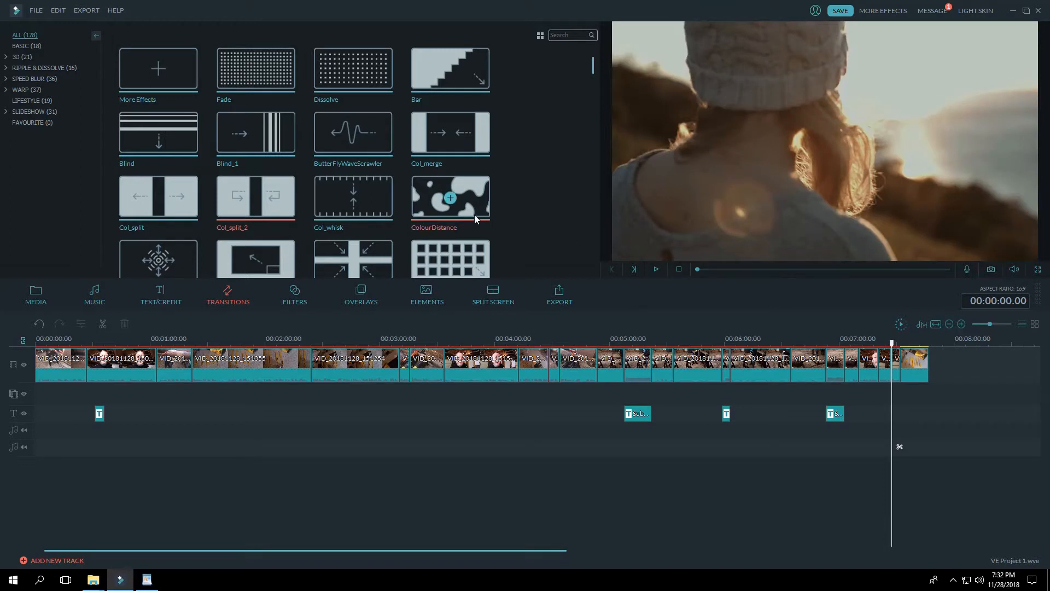
pyautogui.moveTo(283, 218)
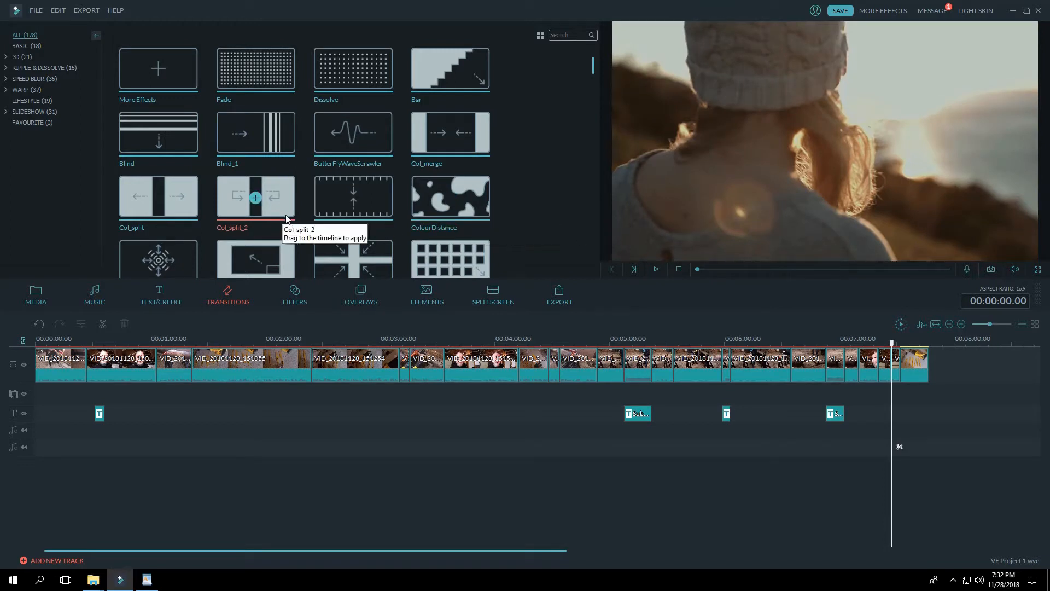
pyautogui.click(426, 202)
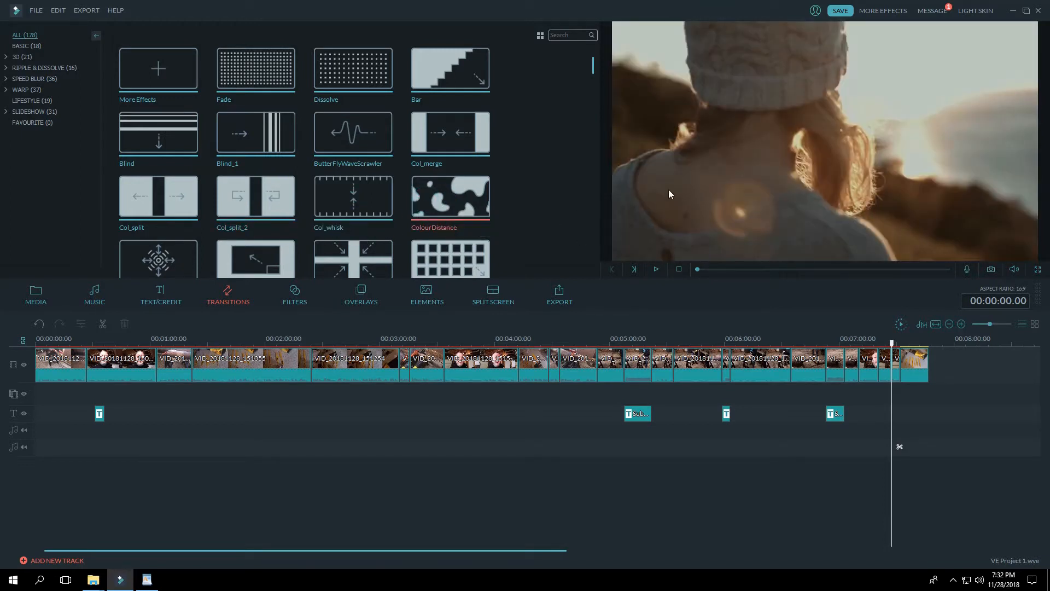
pyautogui.click(656, 268)
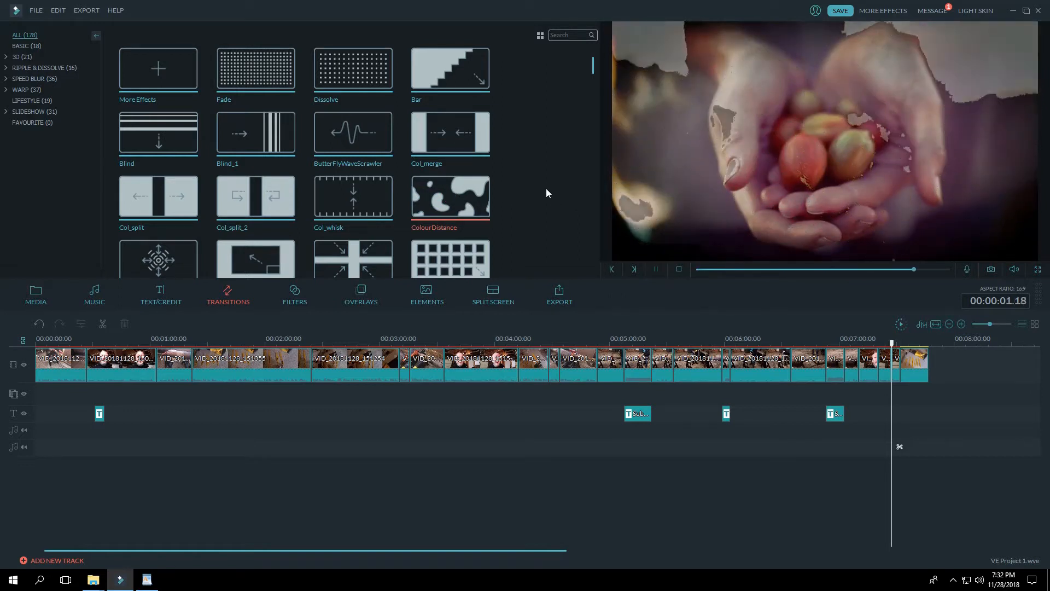
# Step: Preview the CrazyParametricFun and Cross_split transitions further down the library
pyautogui.scroll(-2, 431, 190)
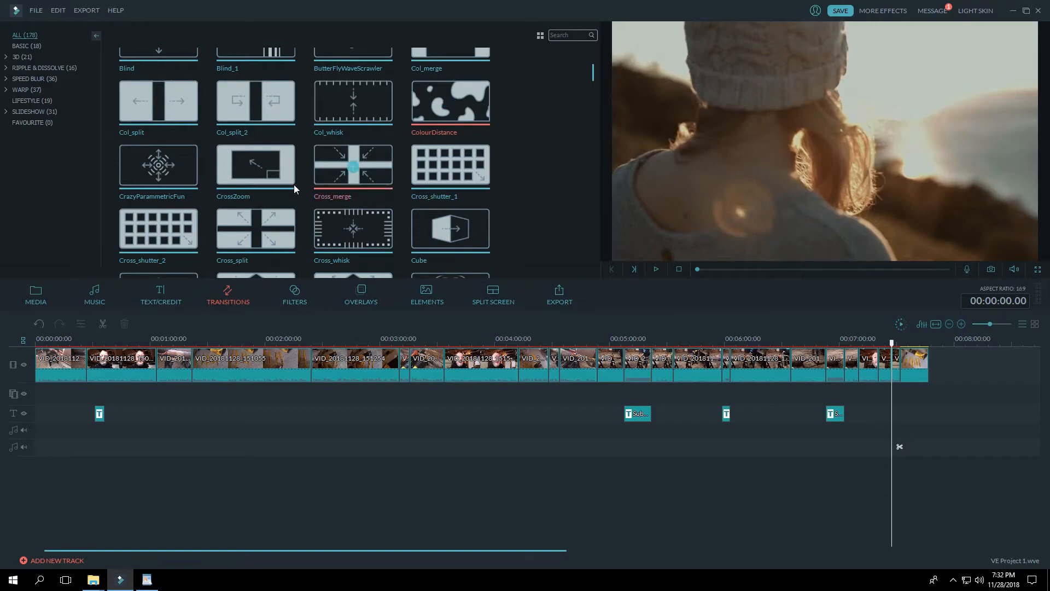
pyautogui.click(141, 172)
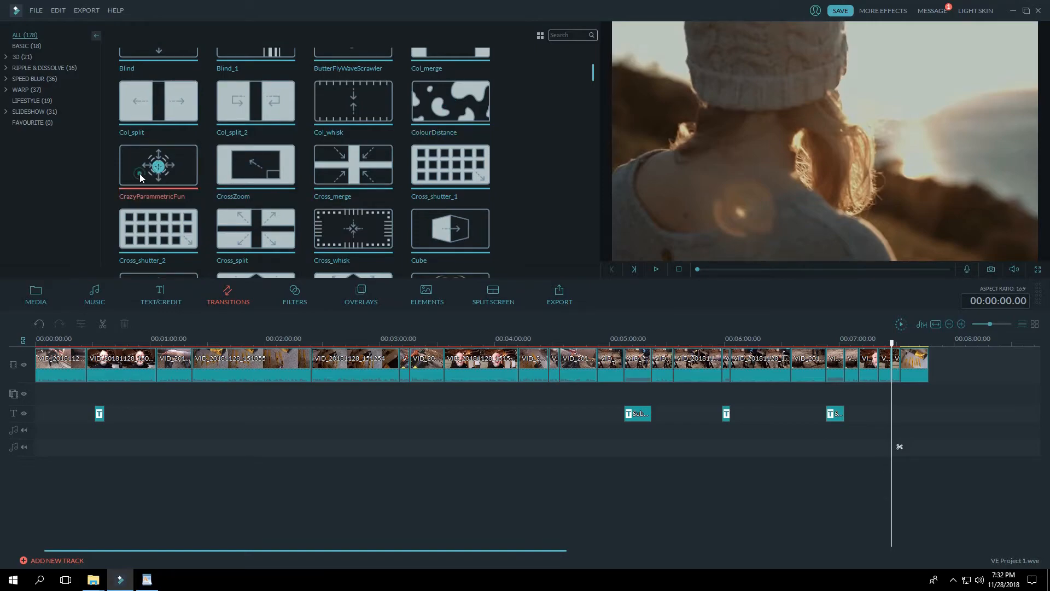
pyautogui.click(657, 268)
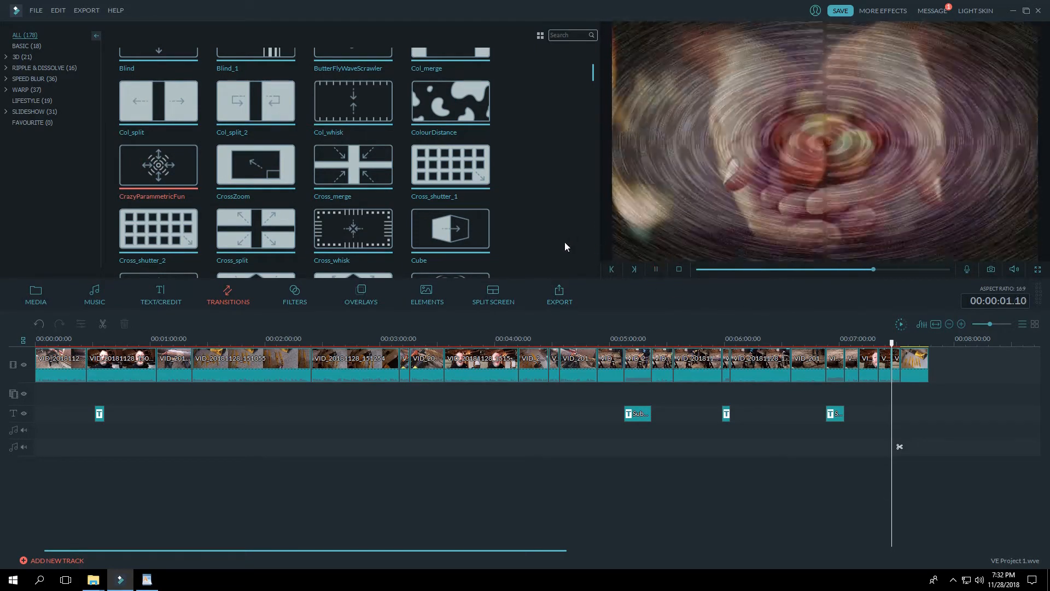
pyautogui.click(228, 245)
pyautogui.click(660, 270)
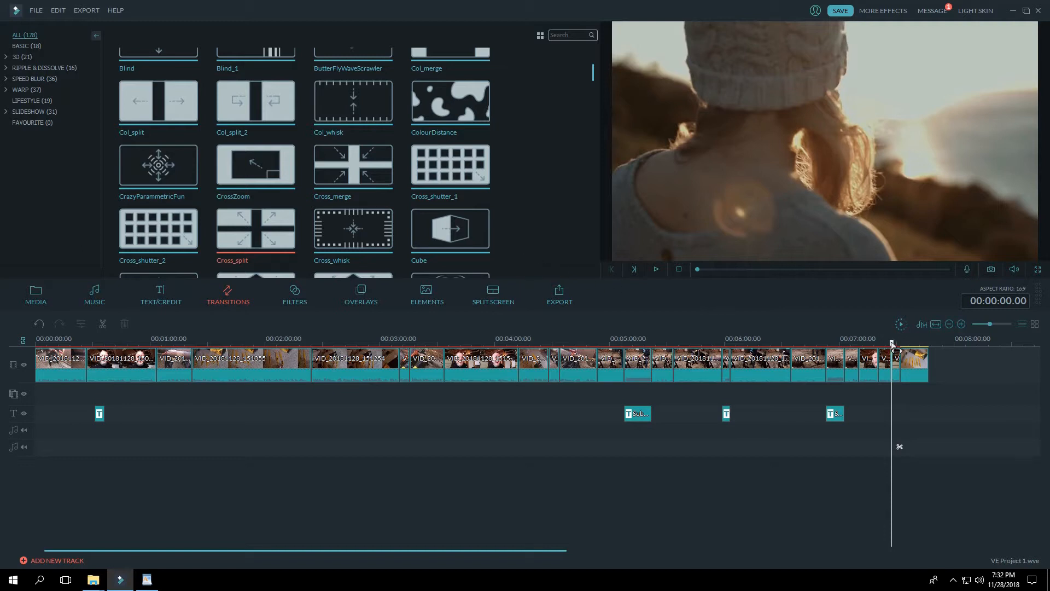
# Step: Add the Cross_split transition and place it at the join between the last talking clip and the saw and blades photo
pyautogui.click(898, 365)
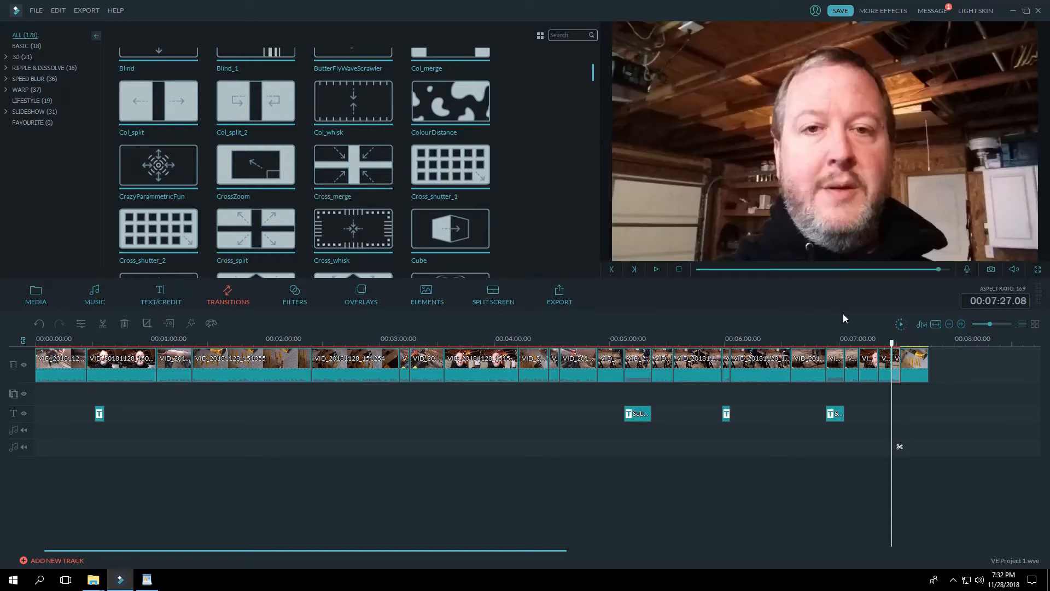
pyautogui.click(919, 372)
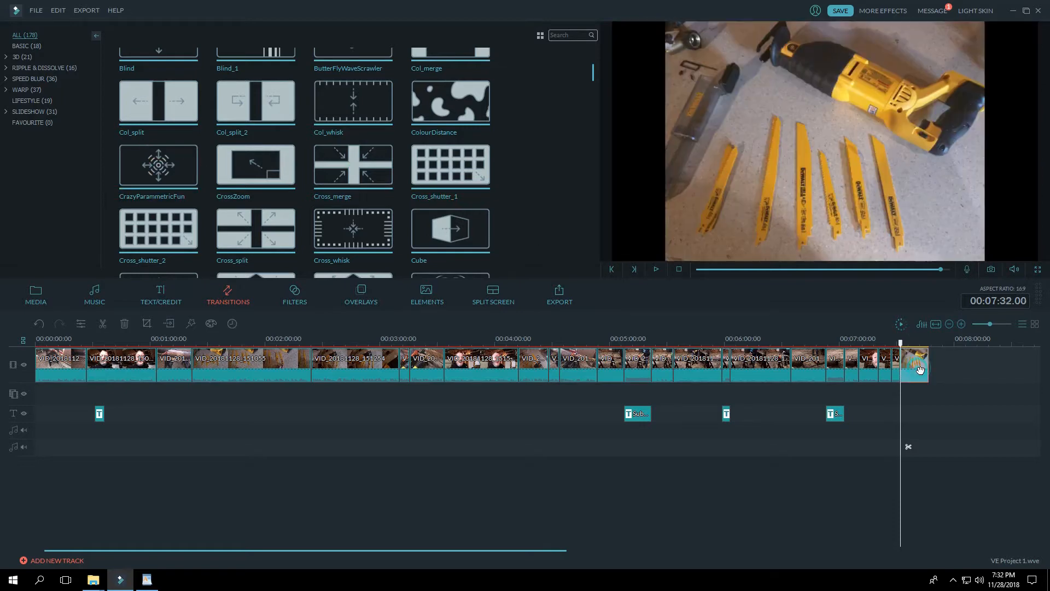
pyautogui.click(256, 230)
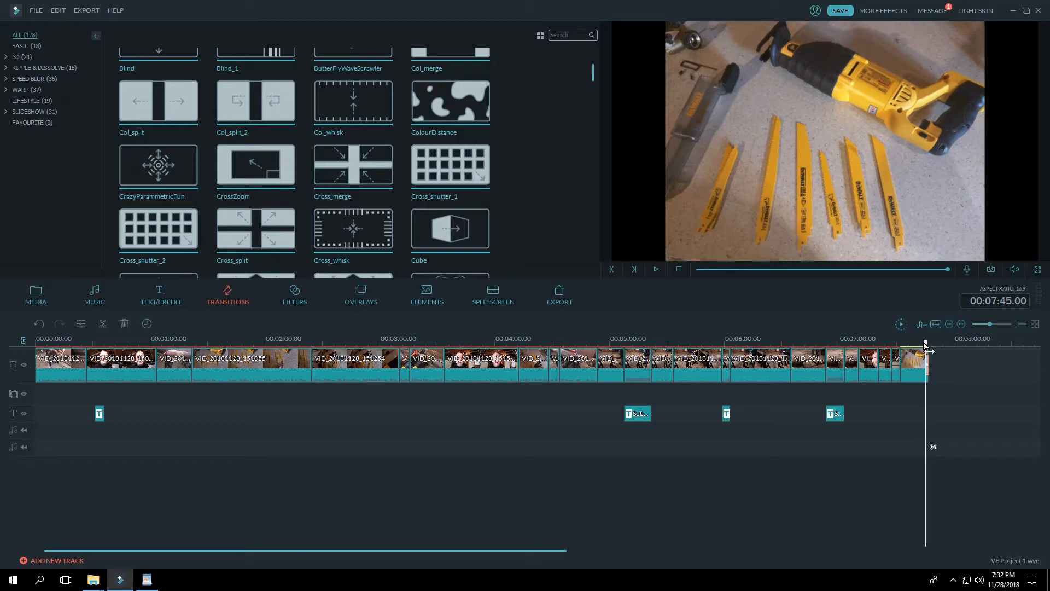
pyautogui.moveTo(925, 347); pyautogui.dragTo(875, 348)
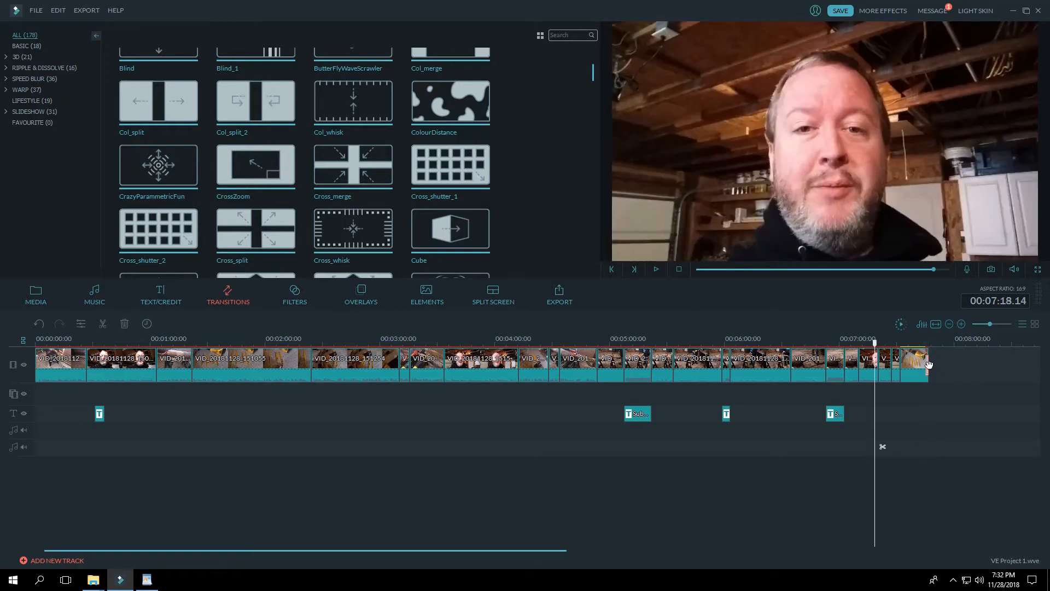
pyautogui.click(917, 371)
pyautogui.moveTo(905, 368); pyautogui.dragTo(902, 368)
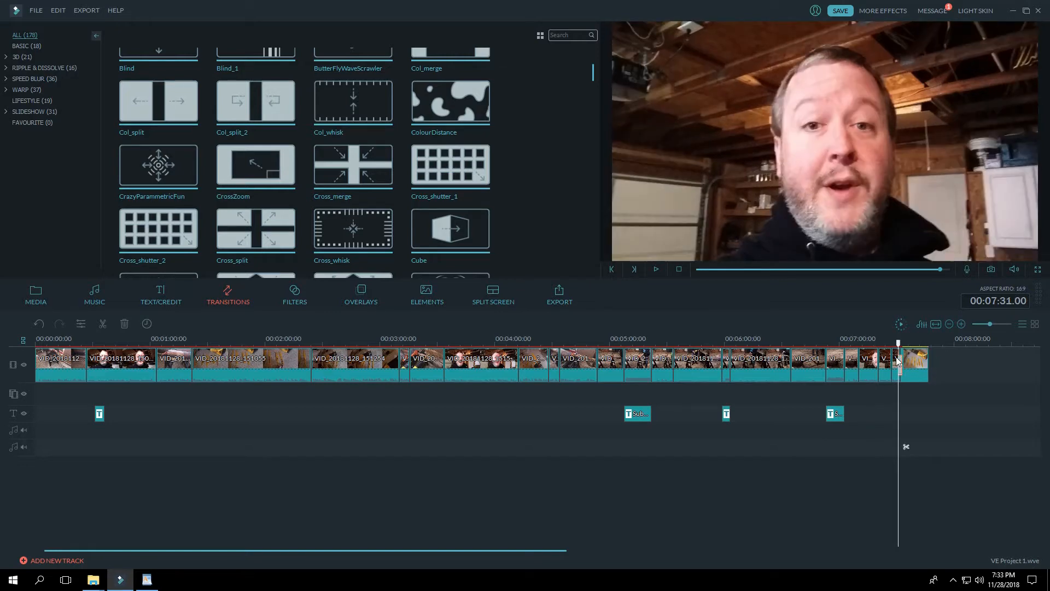
# Step: Play back the end of the last talking clip through the Cross_split transition into the photo, and pause
pyautogui.moveTo(898, 343); pyautogui.dragTo(895, 343)
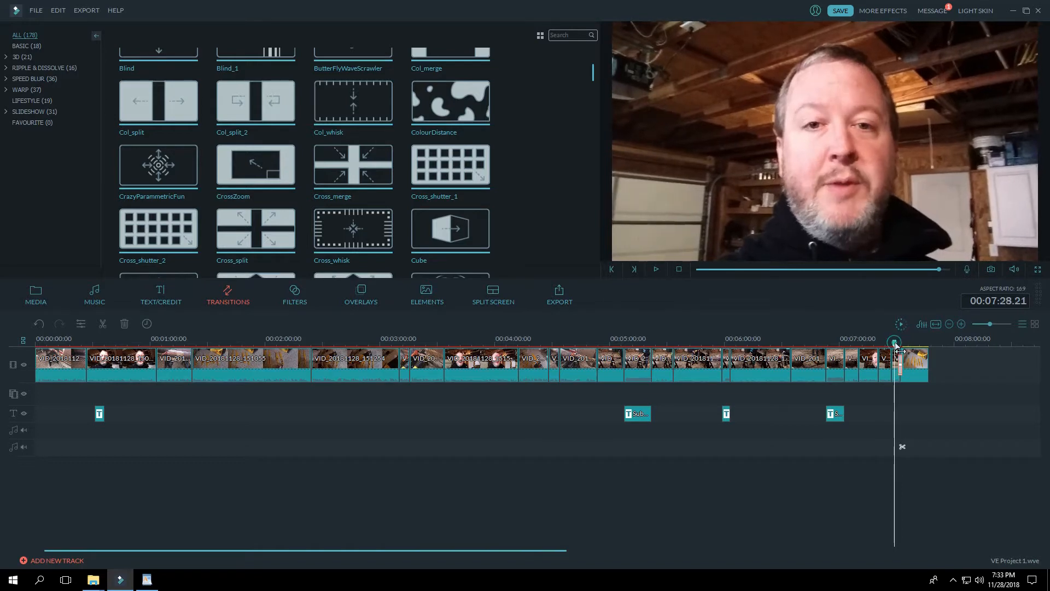
pyautogui.click(656, 269)
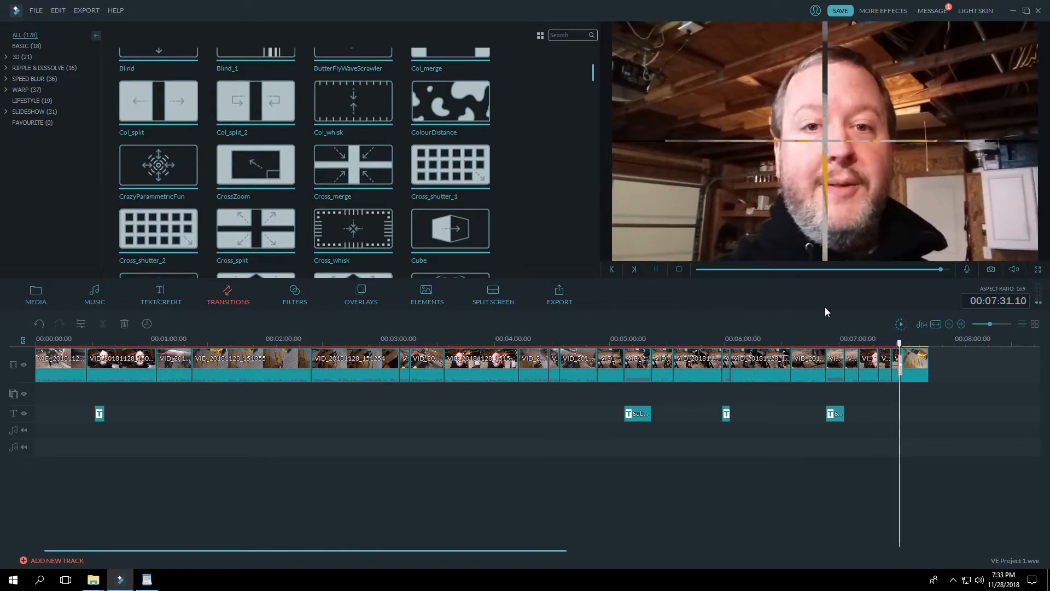
pyautogui.click(658, 268)
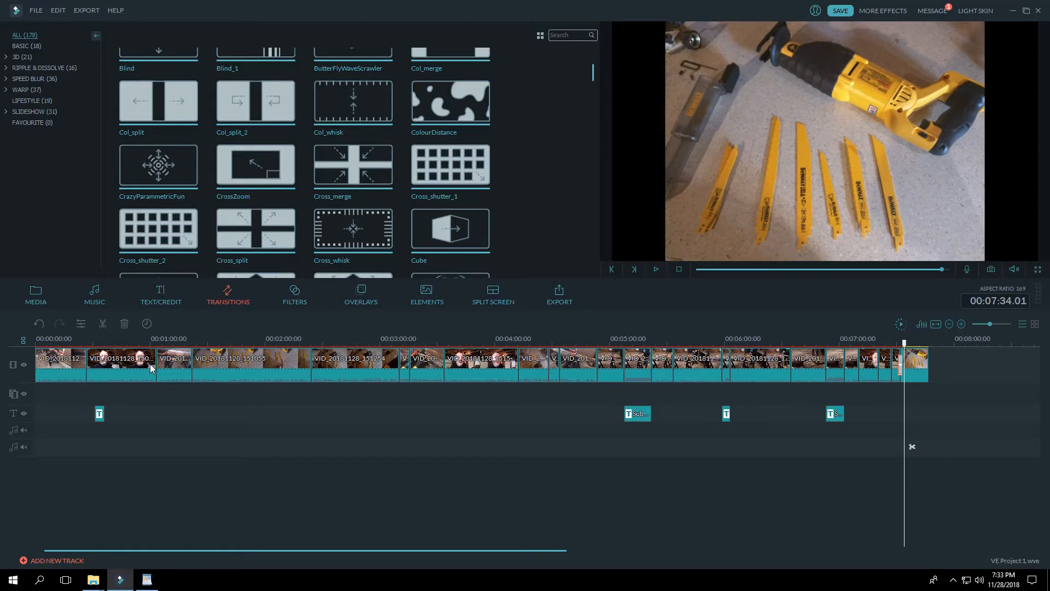
pyautogui.click(133, 363)
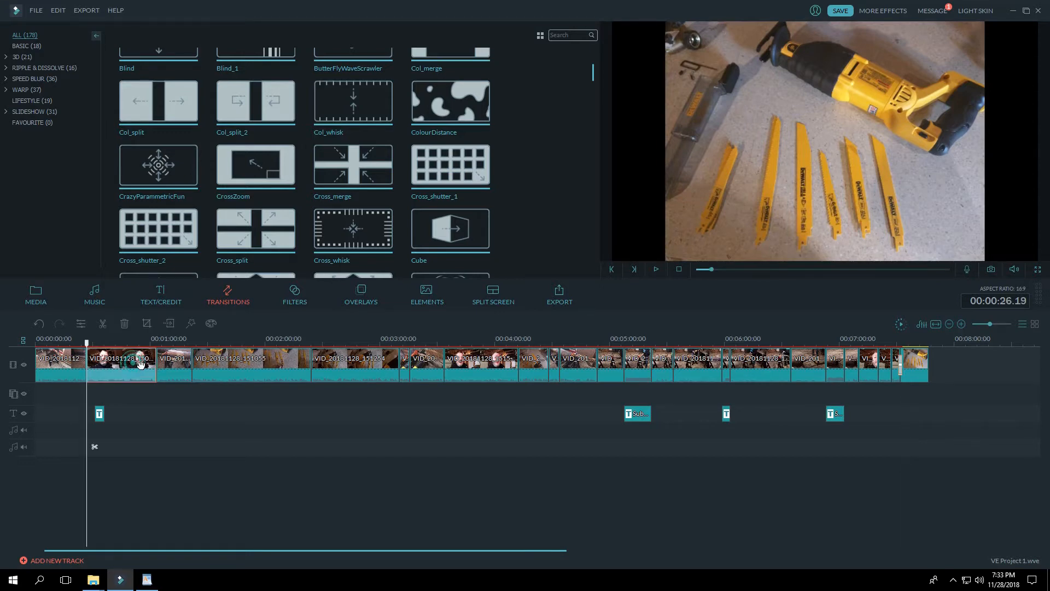
pyautogui.press('Down')
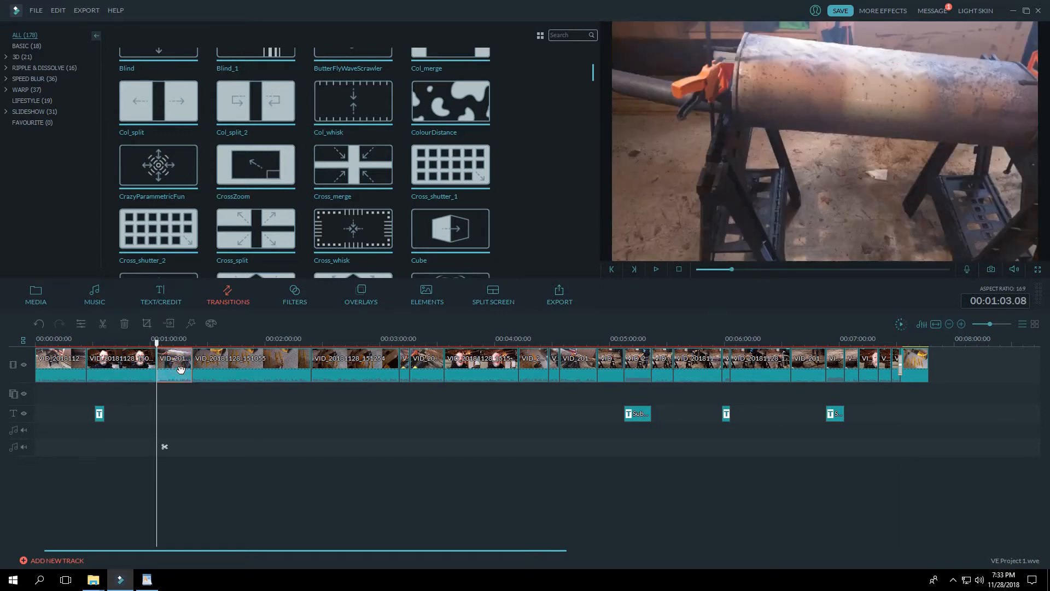
pyautogui.click(134, 367)
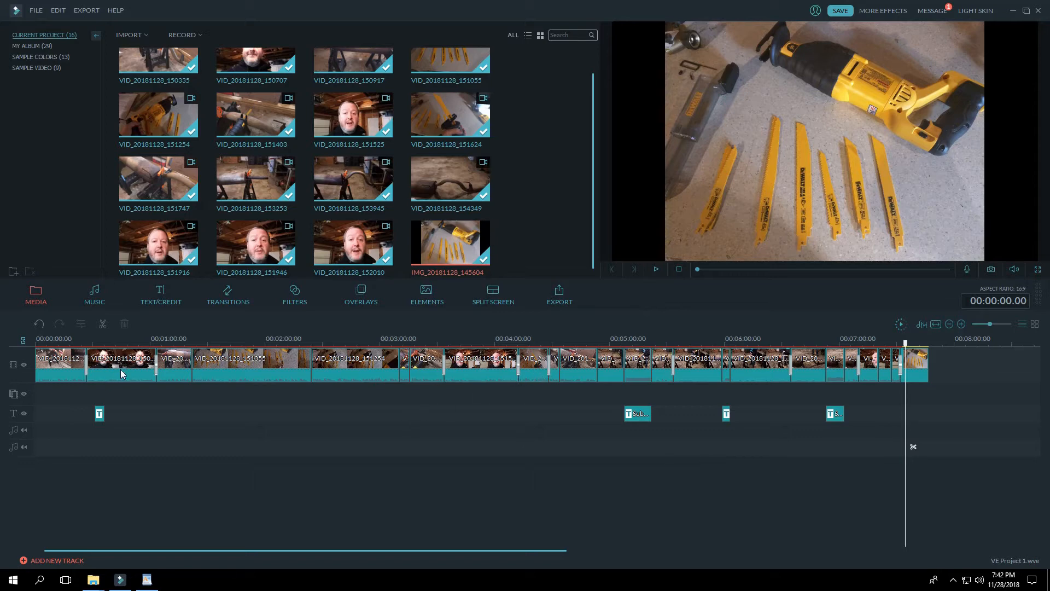
# Step: Review the transitions at the joins around the talking clips on the main video track, starting with the first two clips
pyautogui.click(121, 374)
pyautogui.click(78, 372)
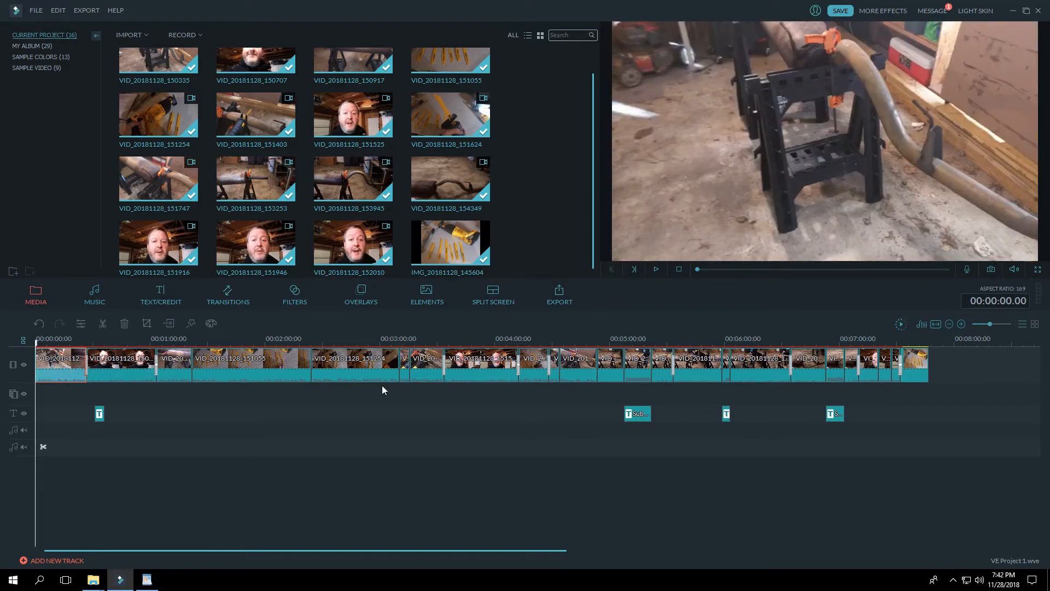
pyautogui.click(471, 373)
pyautogui.click(137, 371)
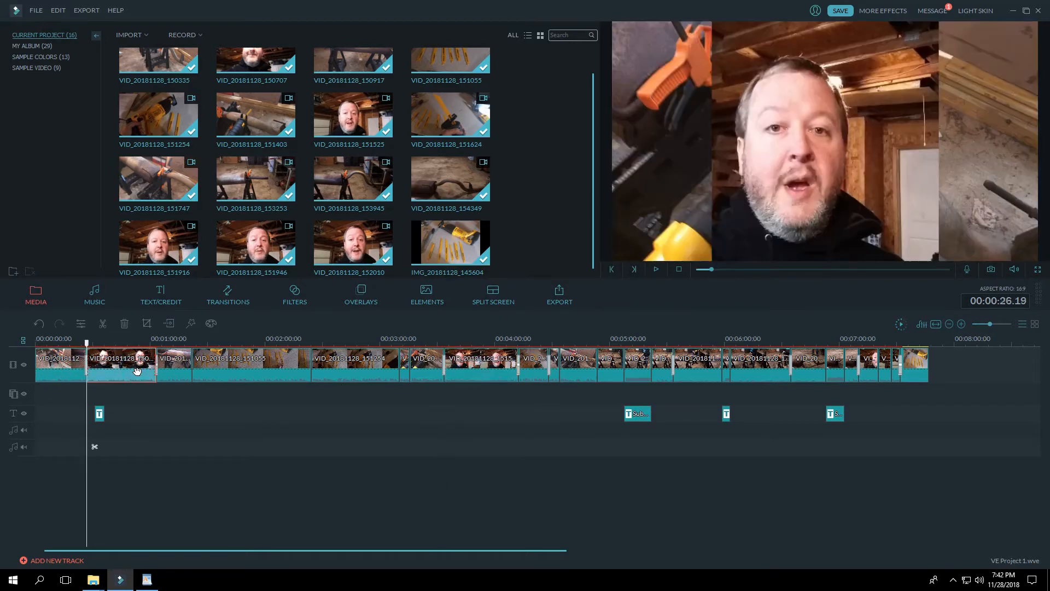
# Step: Review the transitions around the middle talking clip and play back the join from about 4:25 into the muffler clip, and pause
pyautogui.click(469, 373)
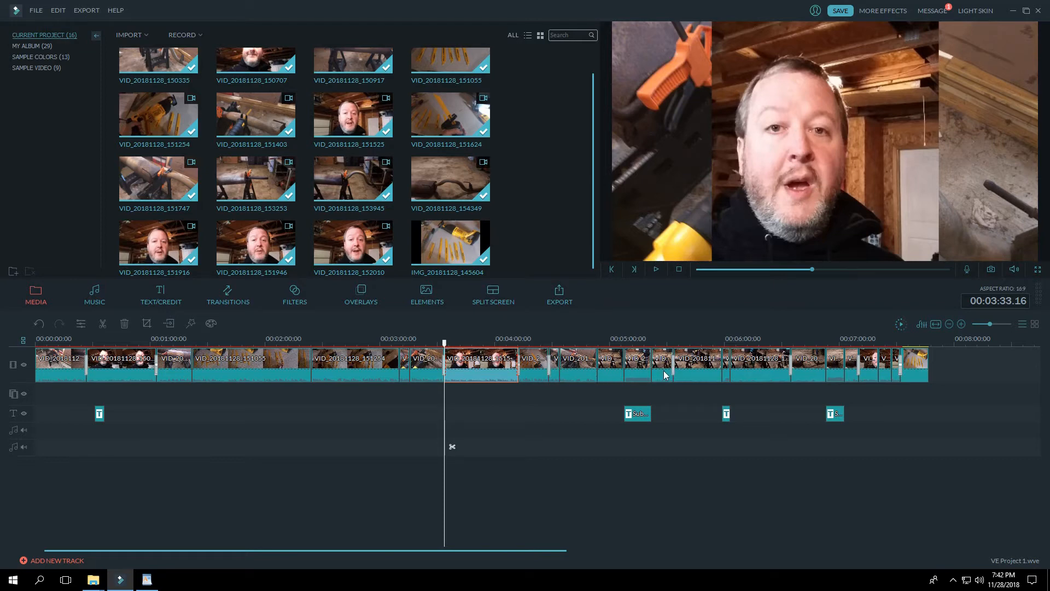
pyautogui.click(545, 376)
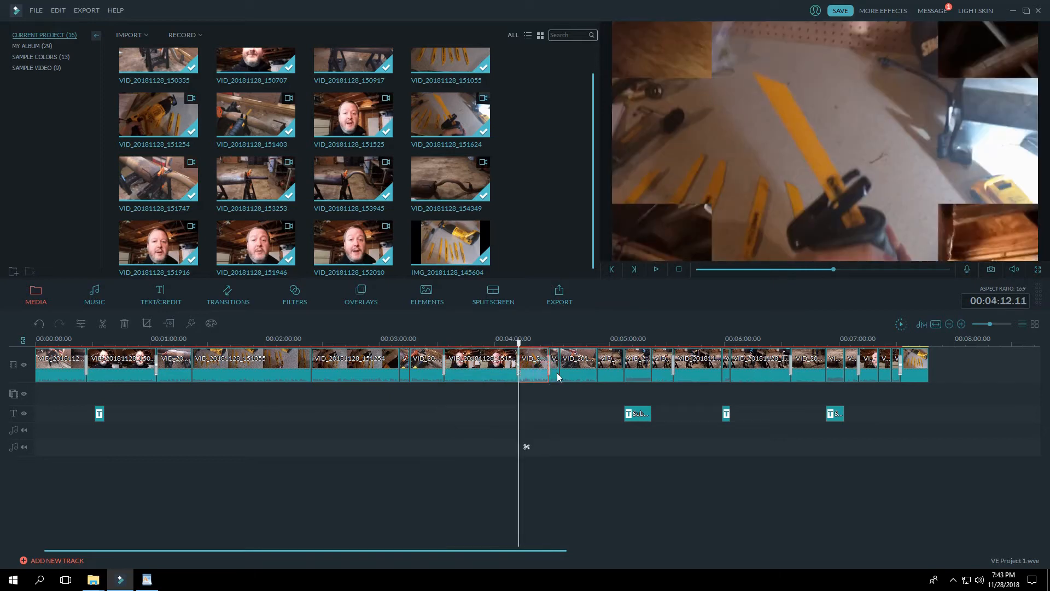
pyautogui.moveTo(519, 344); pyautogui.dragTo(544, 343)
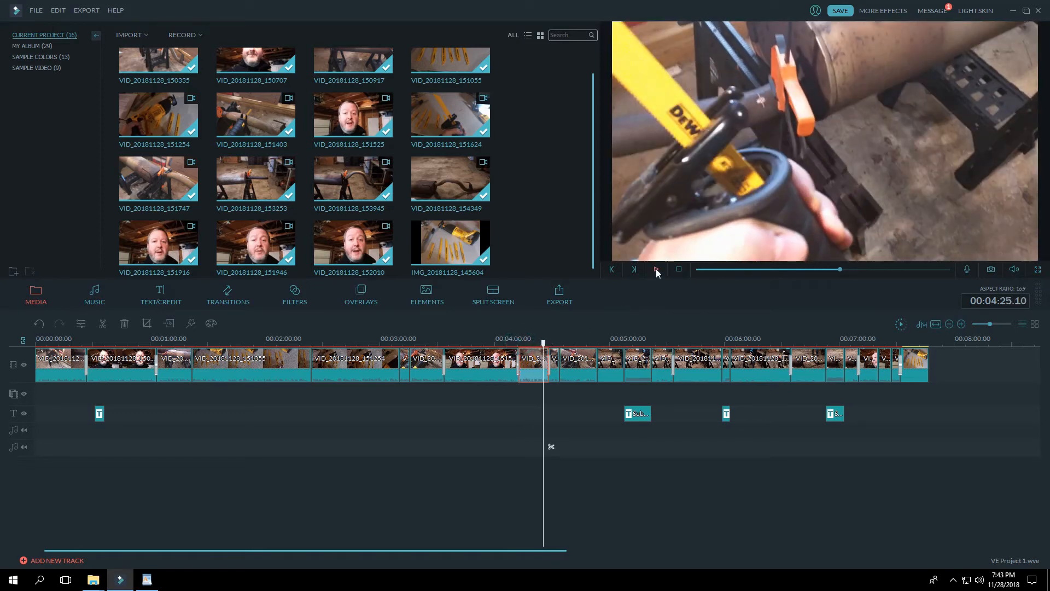
pyautogui.click(657, 269)
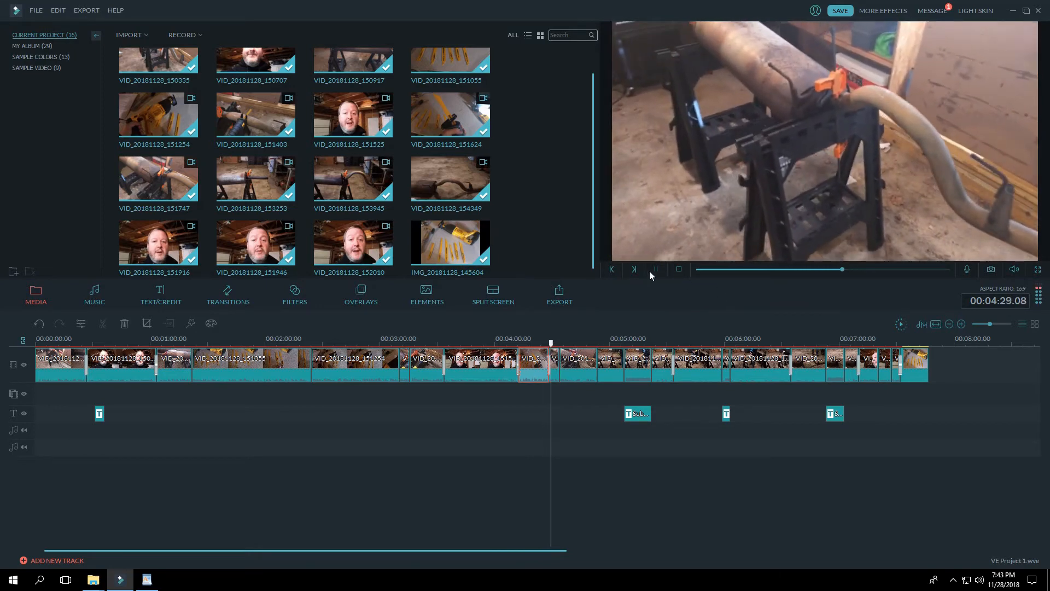
pyautogui.click(654, 270)
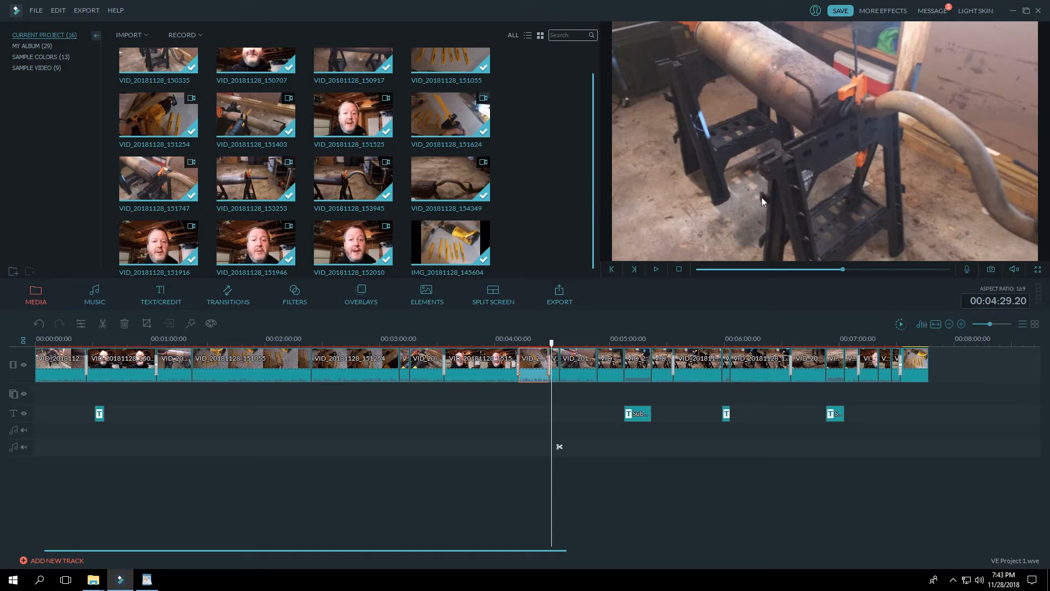
# Step: Compare the muffler-cutting clip subtitled "Sound reduced 90%, Speed x5" with the clip just before it on the main video track
pyautogui.click(613, 364)
pyautogui.click(637, 363)
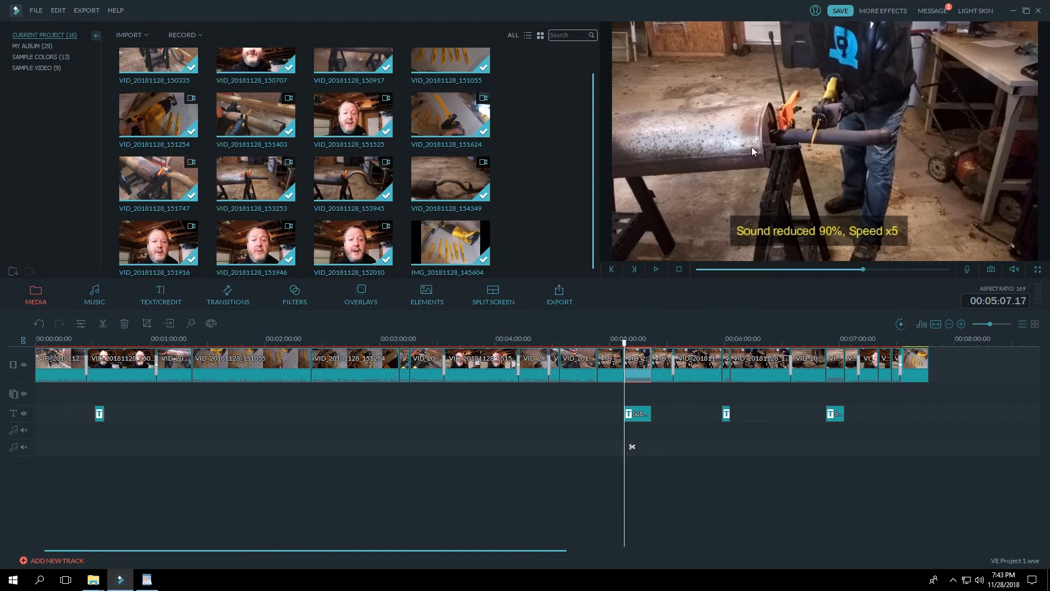
pyautogui.click(615, 366)
pyautogui.click(641, 366)
# Step: Save the project and open the export option for uploading the video to YouTube
pyautogui.click(35, 16)
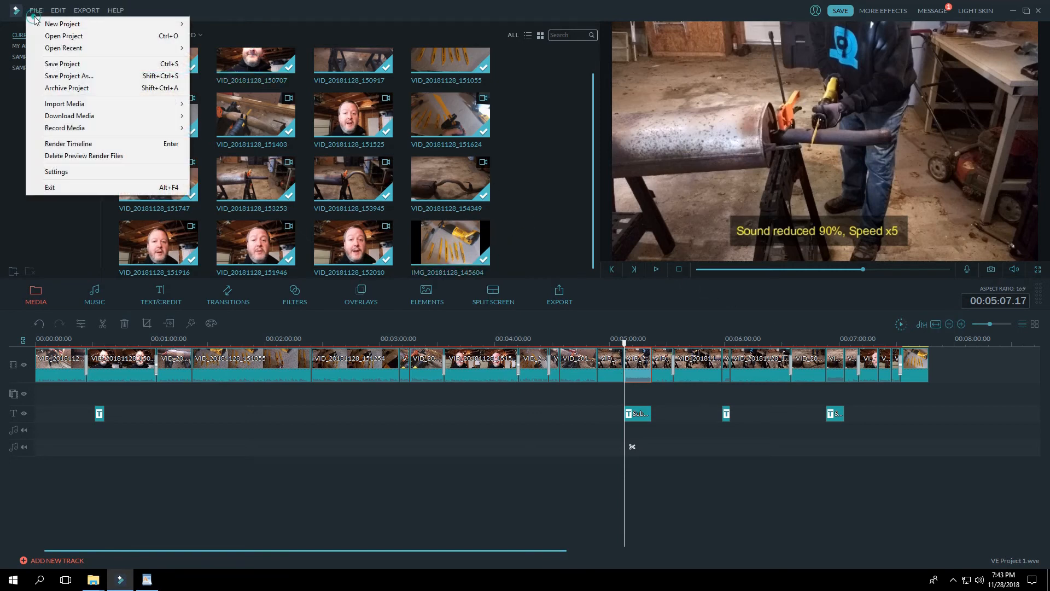
pyautogui.click(53, 64)
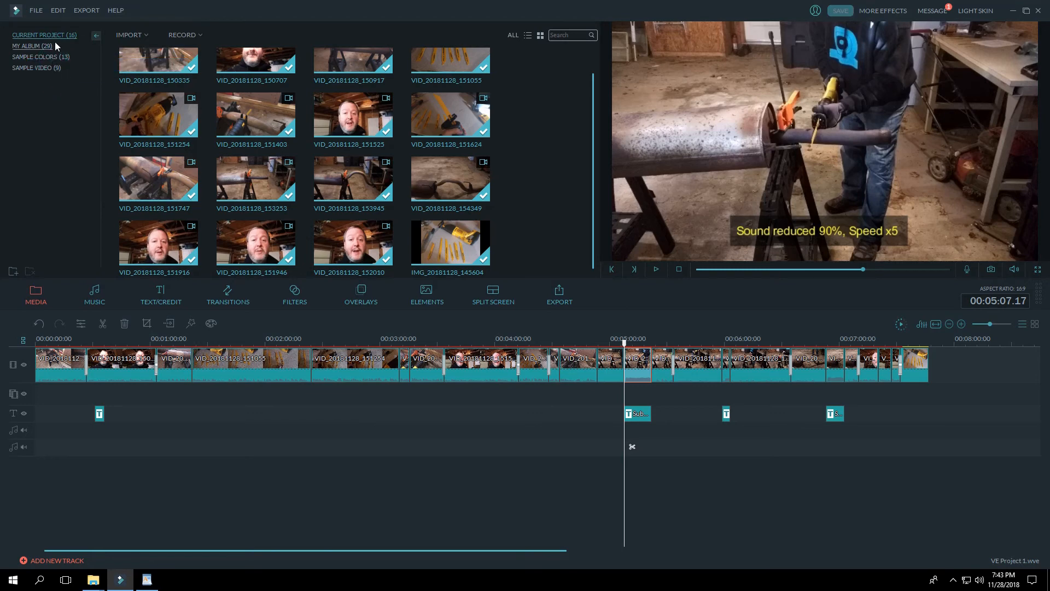
pyautogui.click(86, 11)
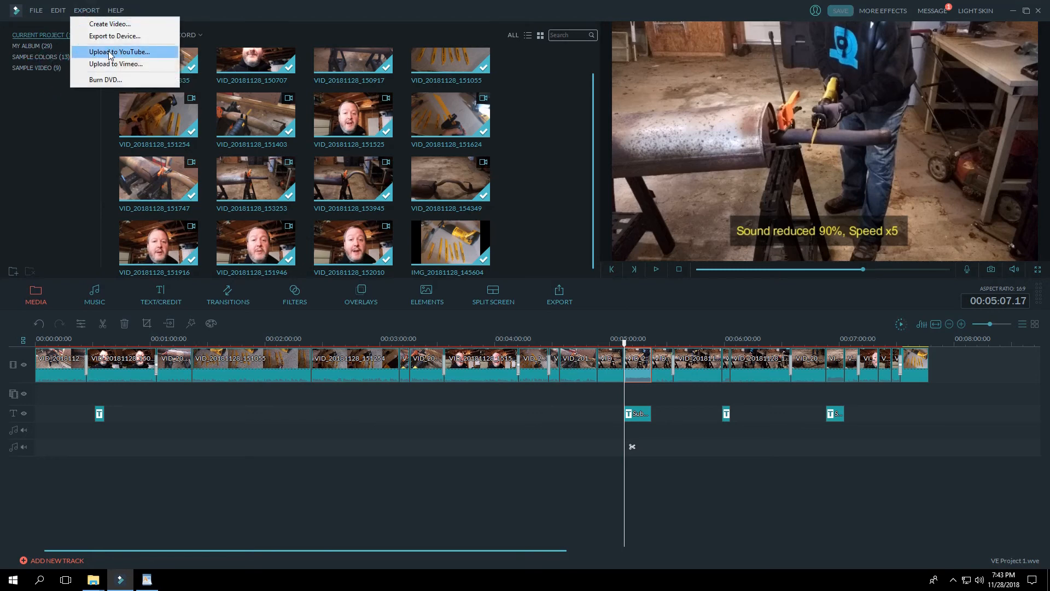
pyautogui.click(109, 53)
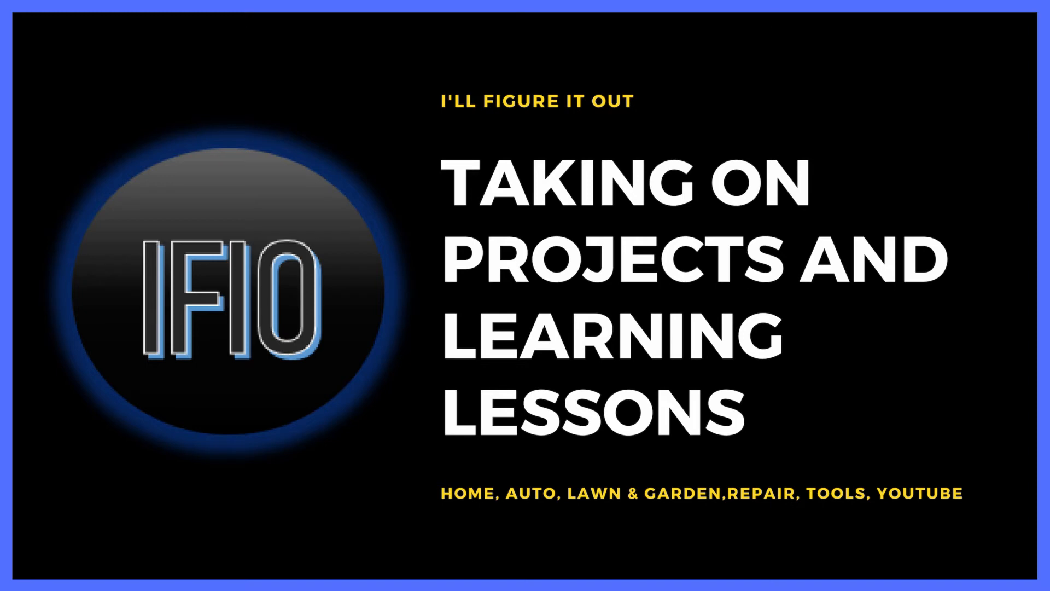